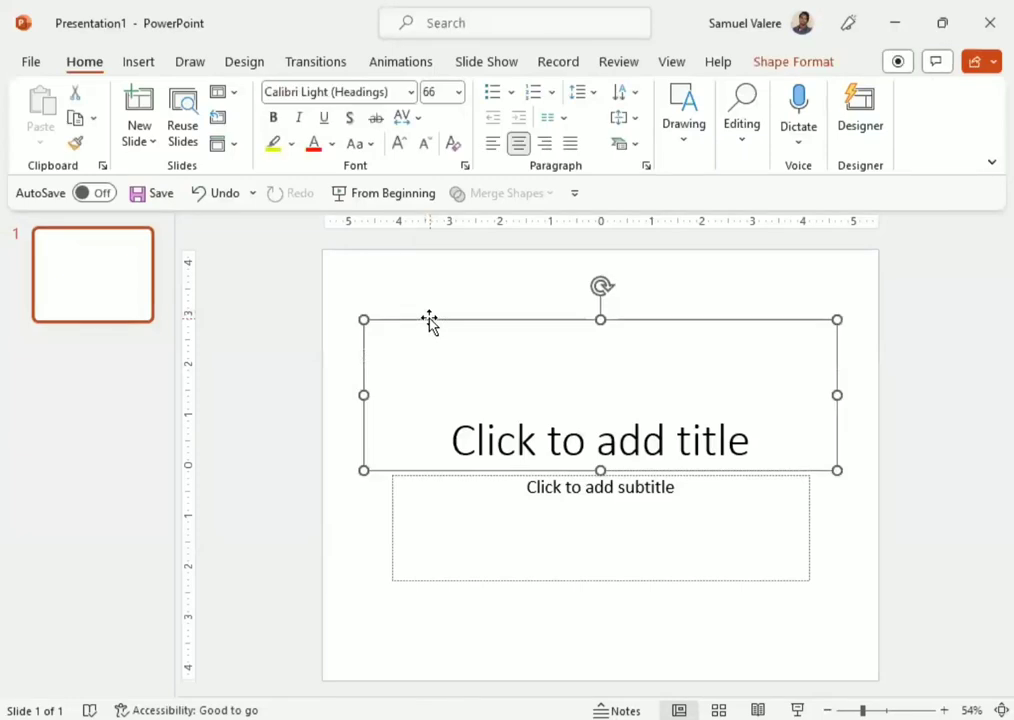
Delete the slide's title and subtitle placeholders.
key("Delete")
left_click(509, 478)
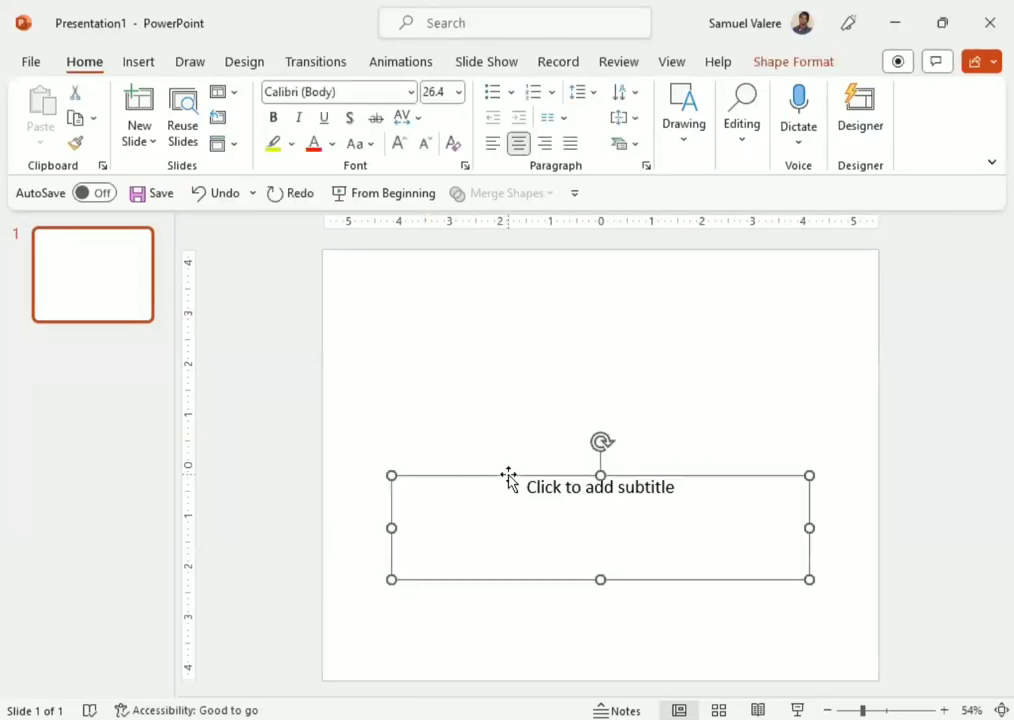
key("Delete")
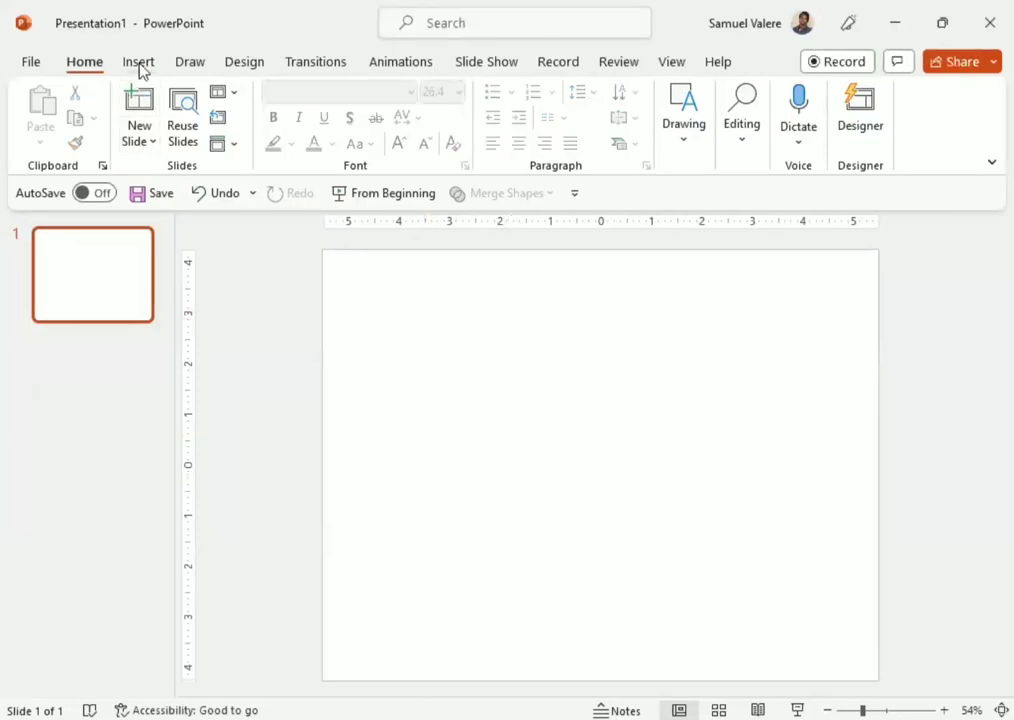
Draw a right triangle, move it into the bottom-left corner and enlarge it to fit.
left_click(139, 64)
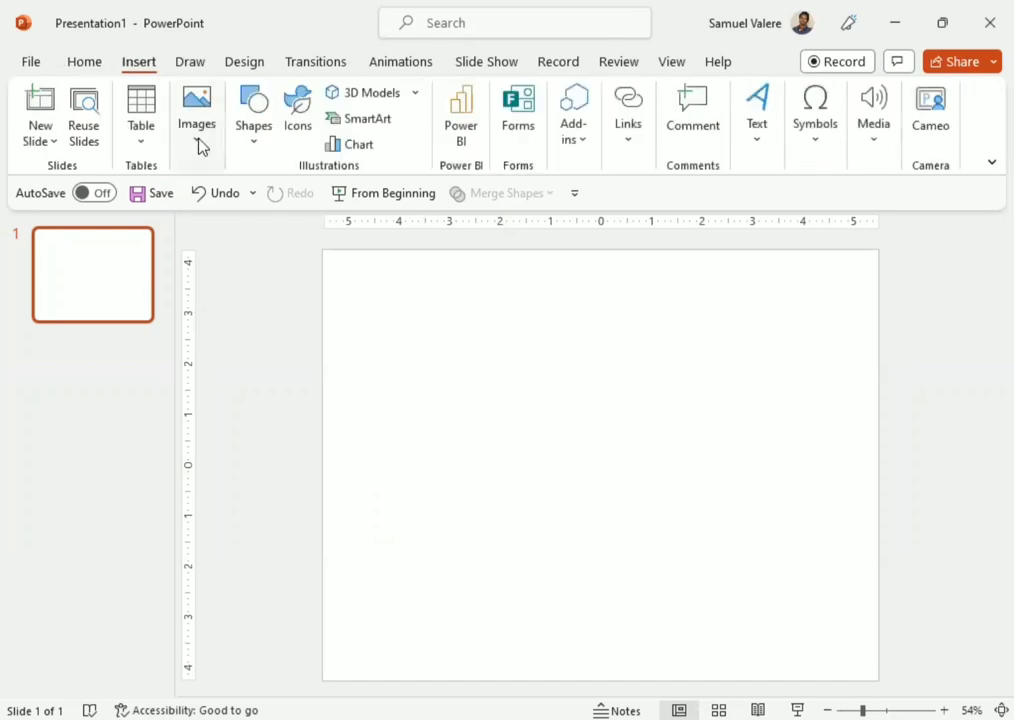
left_click(262, 148)
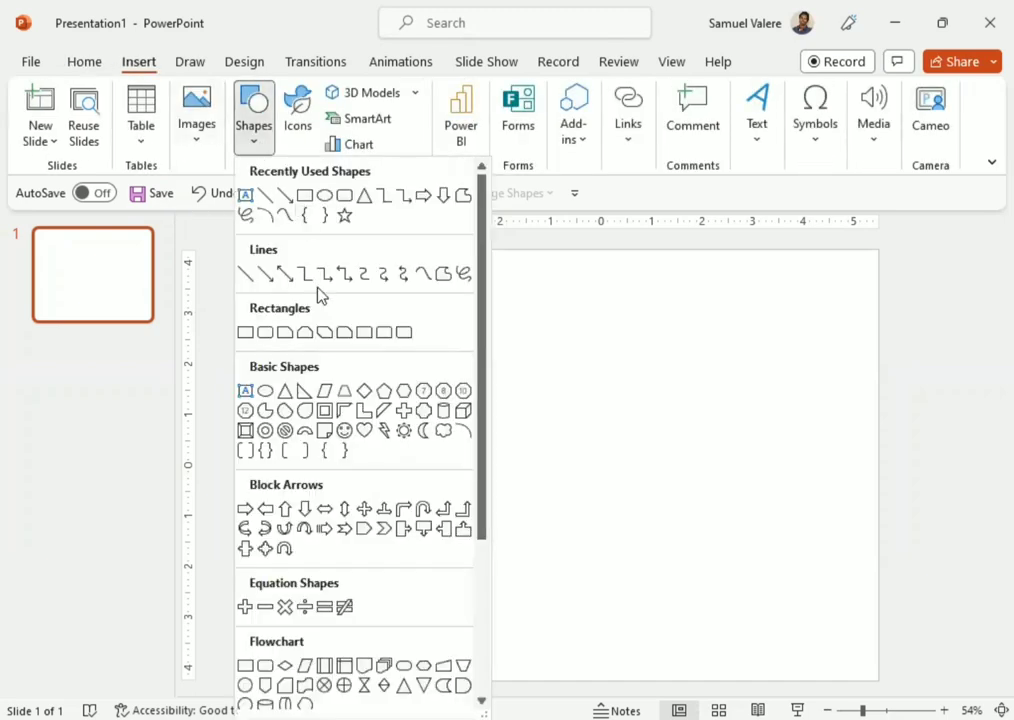
left_click(305, 393)
left_click_drag(367, 481, 443, 578)
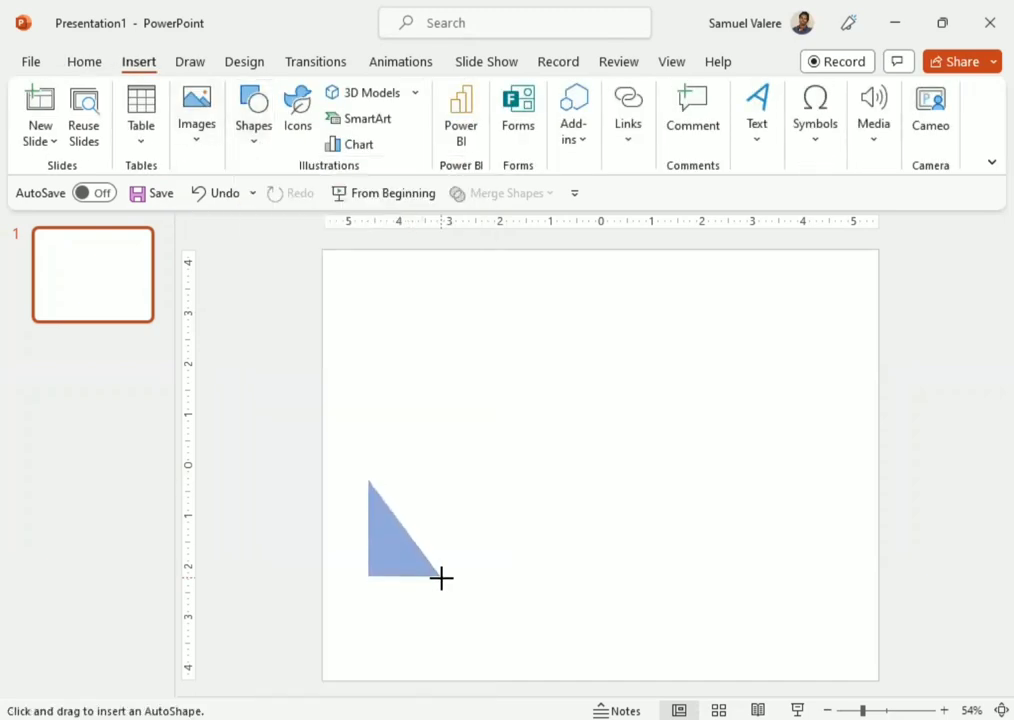
left_click_drag(395, 540, 344, 641)
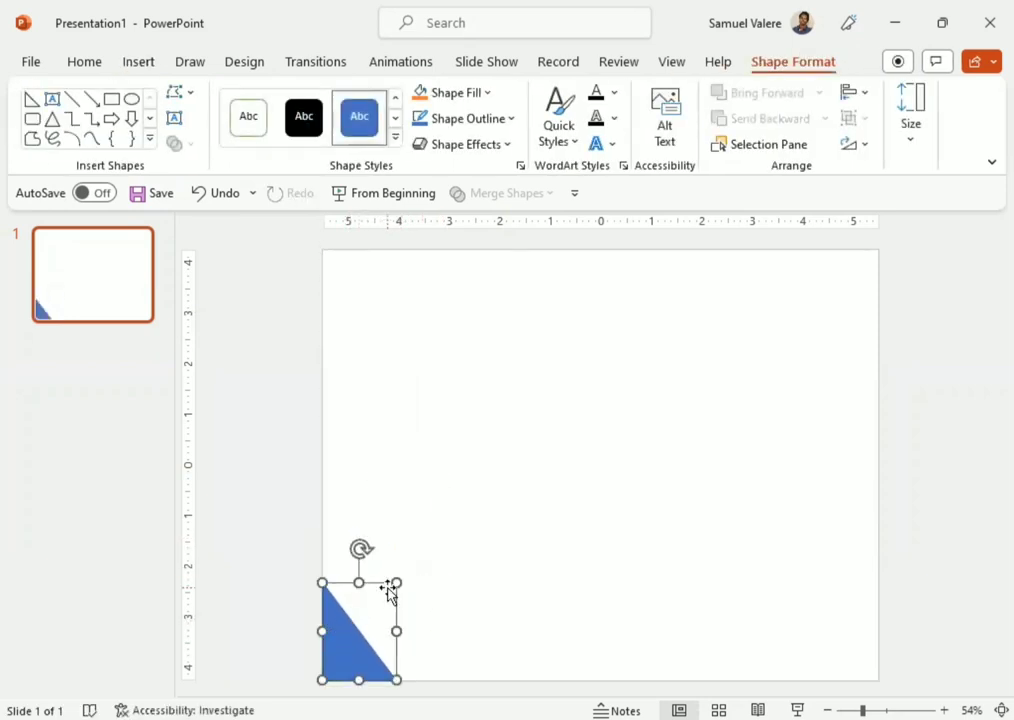
left_click_drag(397, 579, 413, 586)
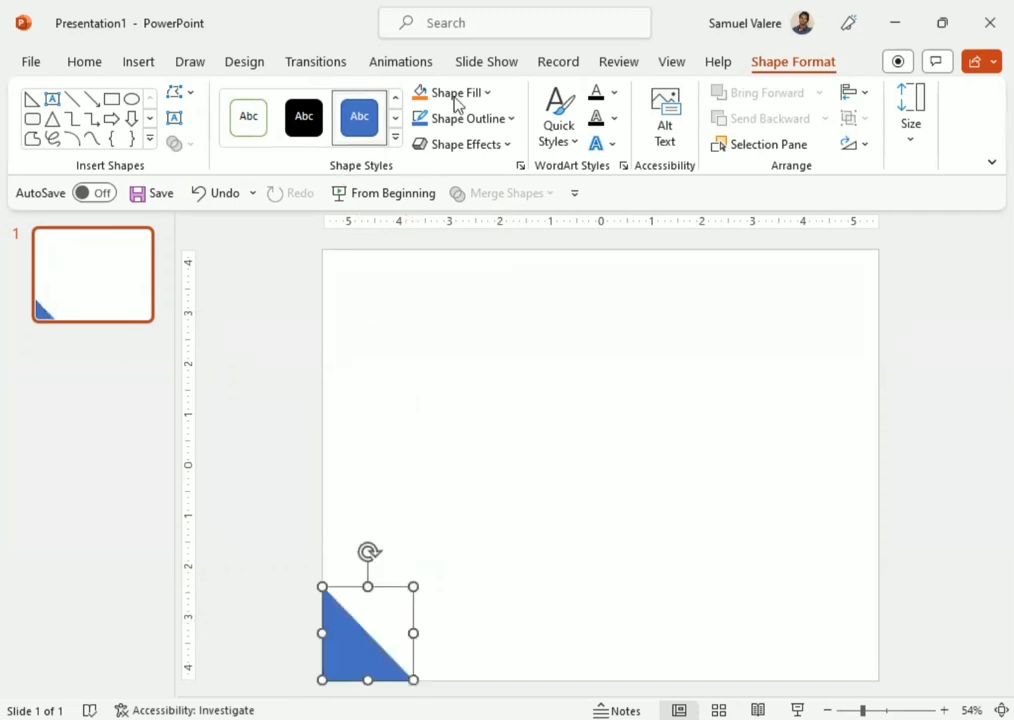
Give the corner triangle no outline and a custom orange fill, #FCAC0C (RGB 252, 172, 12).
left_click(512, 122)
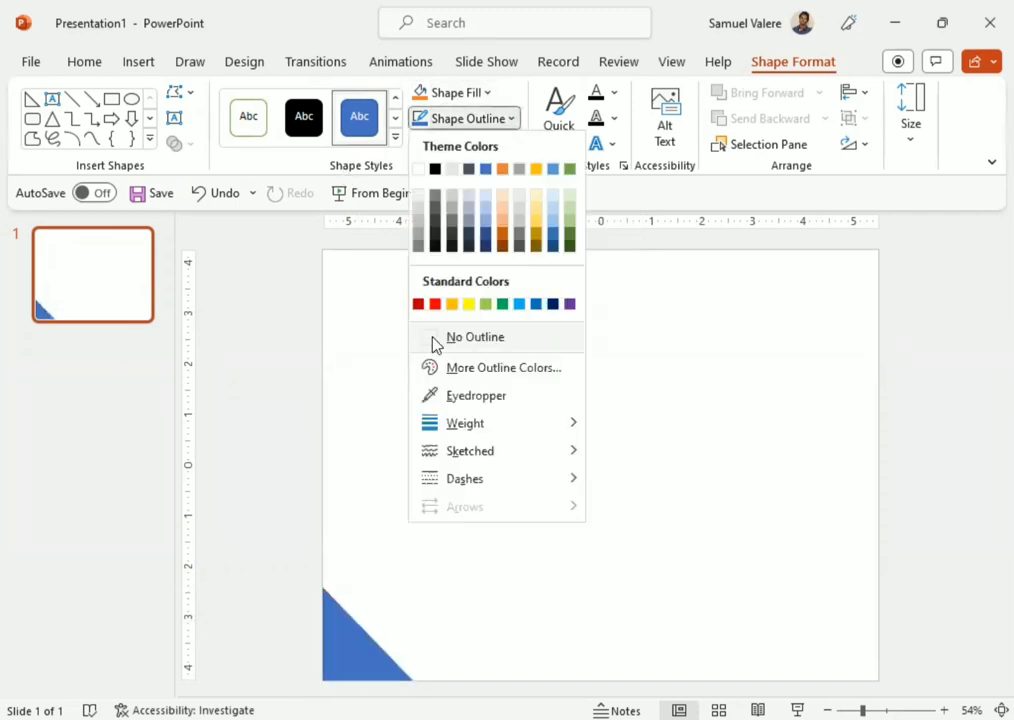
left_click(437, 342)
left_click(489, 94)
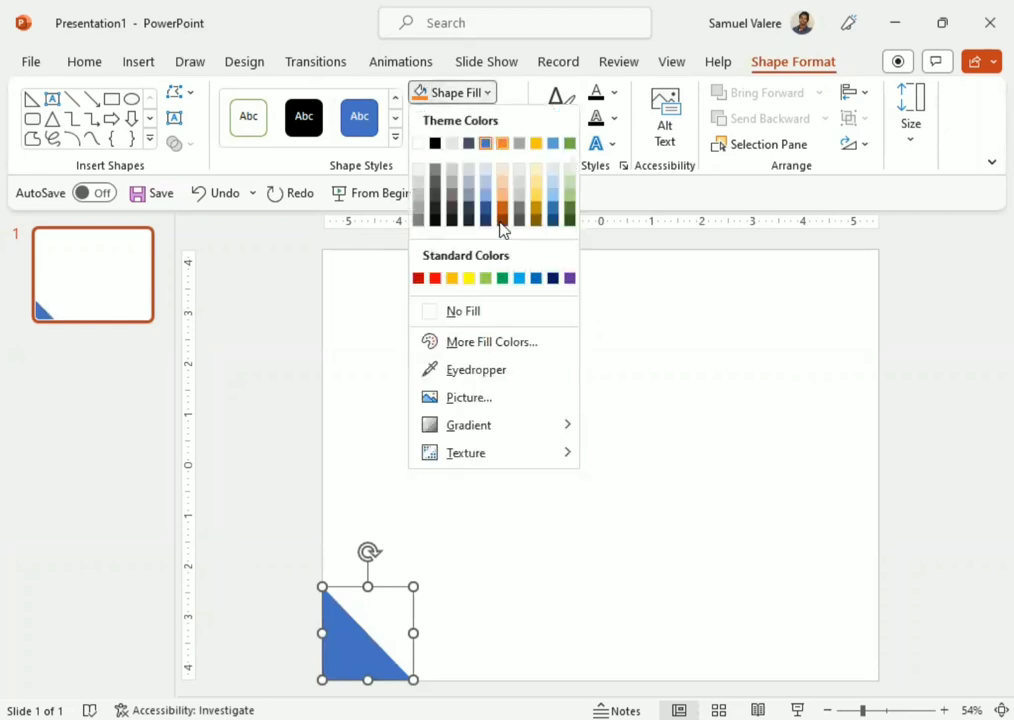
left_click(486, 345)
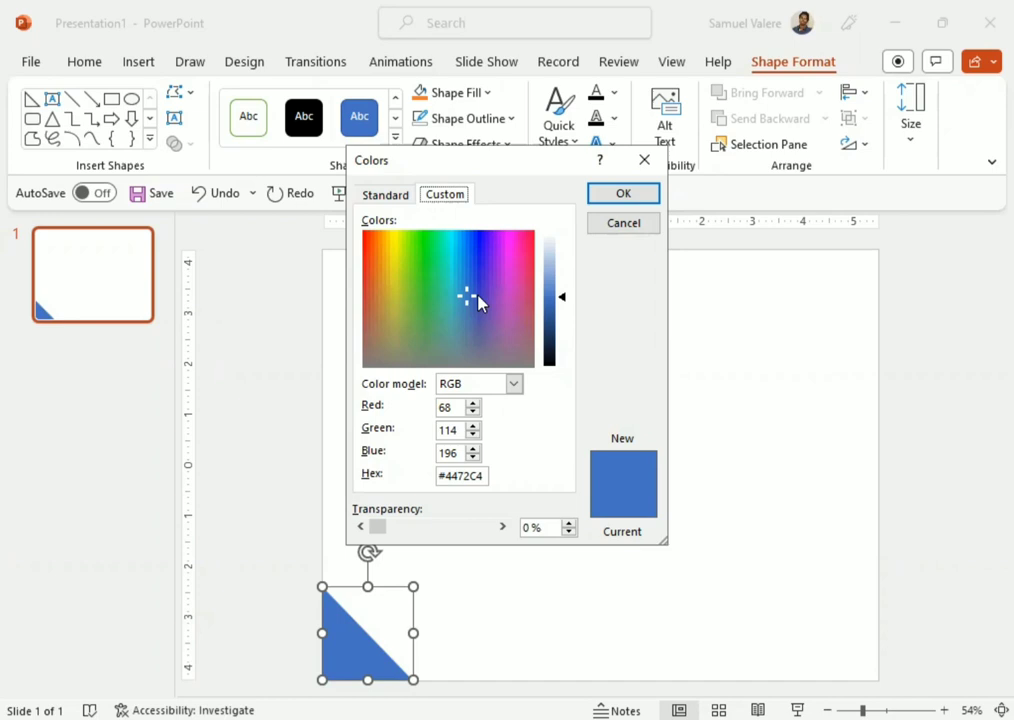
left_click(381, 238)
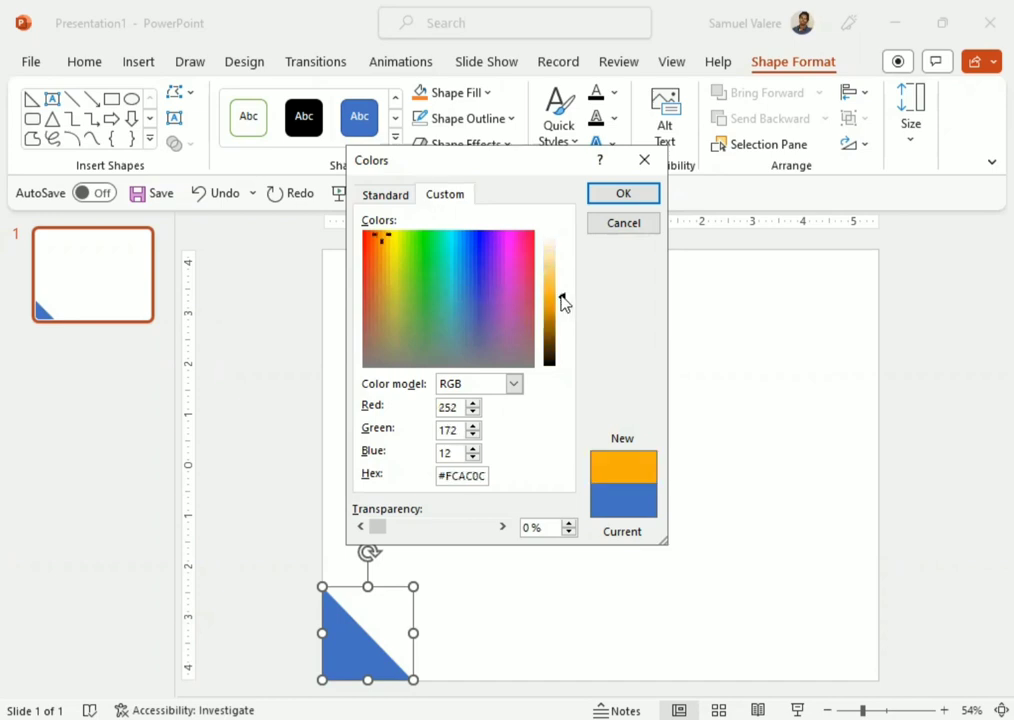
left_click(626, 197)
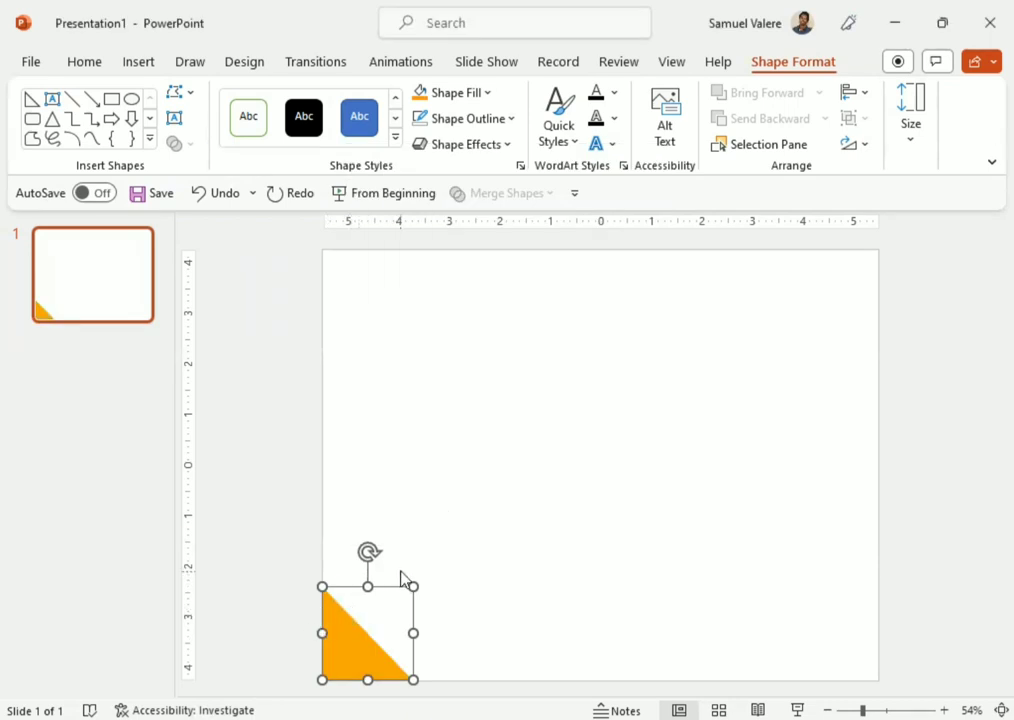
Duplicate the orange triangle up and right, enlarge the copy, and fill it dark blue.
right_click(354, 641)
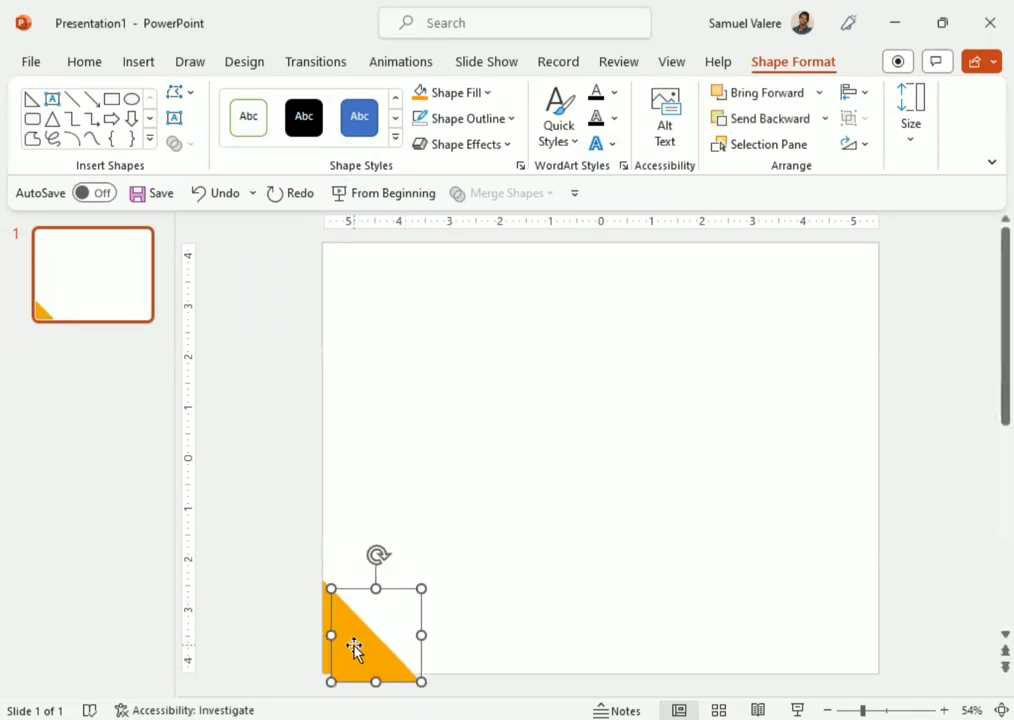
left_click_drag(352, 646, 390, 577, "ctrl")
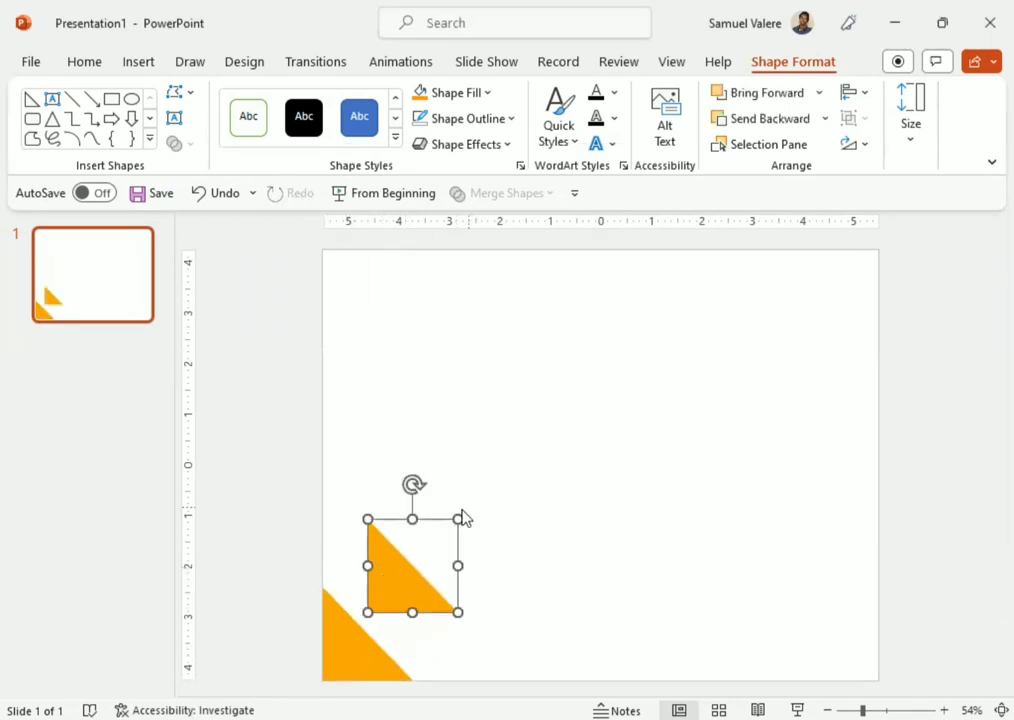
left_click_drag(458, 519, 493, 478)
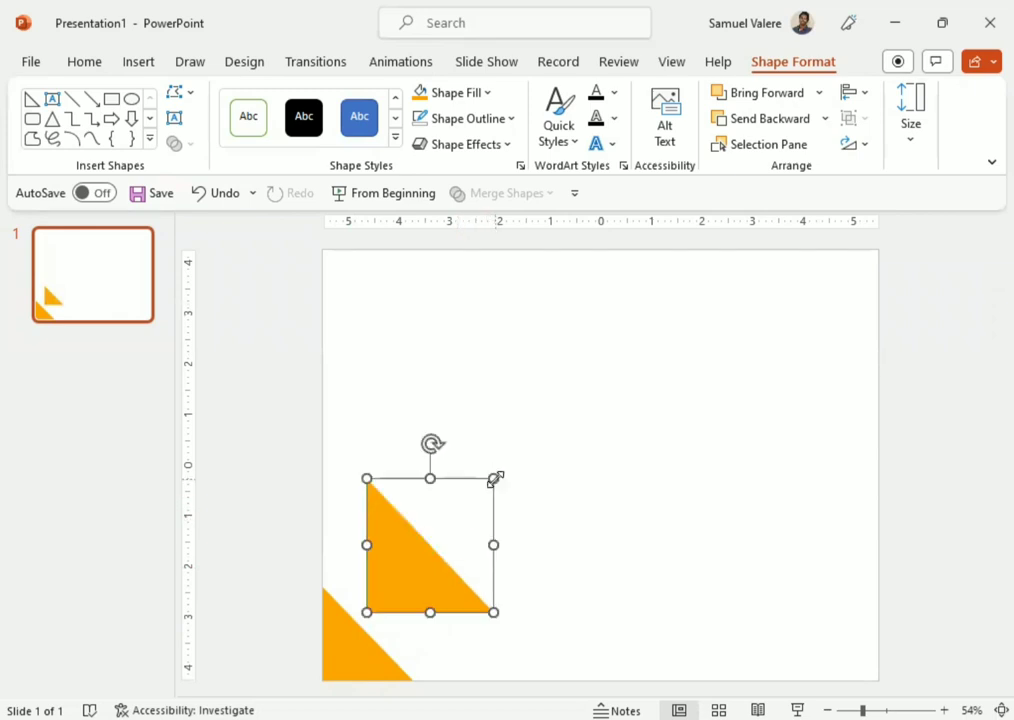
left_click(486, 93)
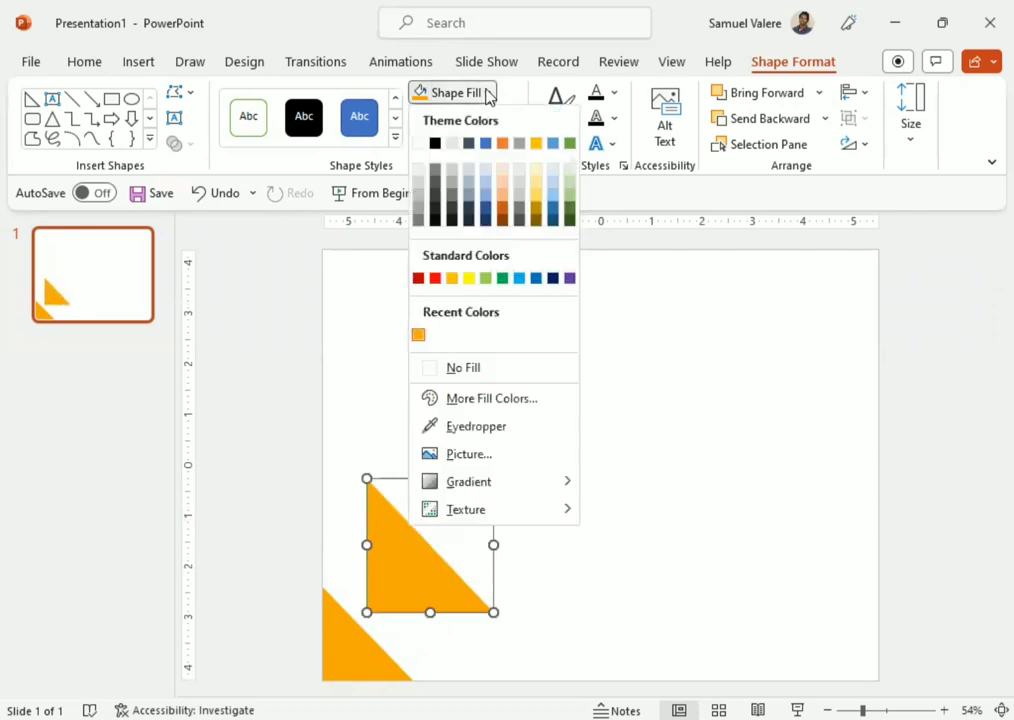
left_click(472, 146)
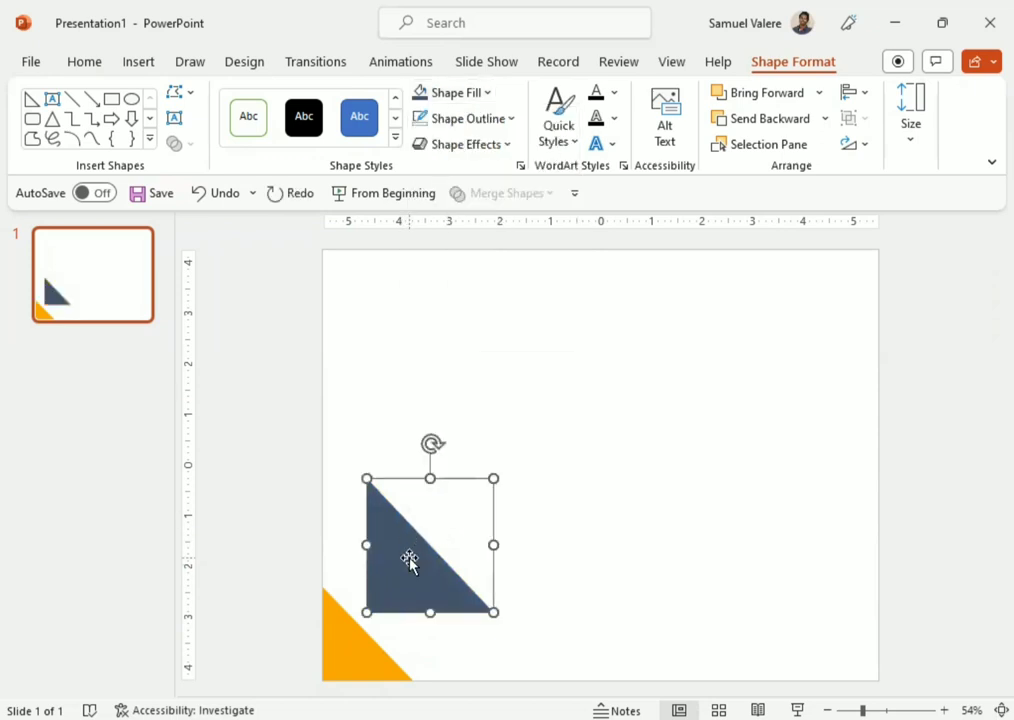
right_click(409, 558)
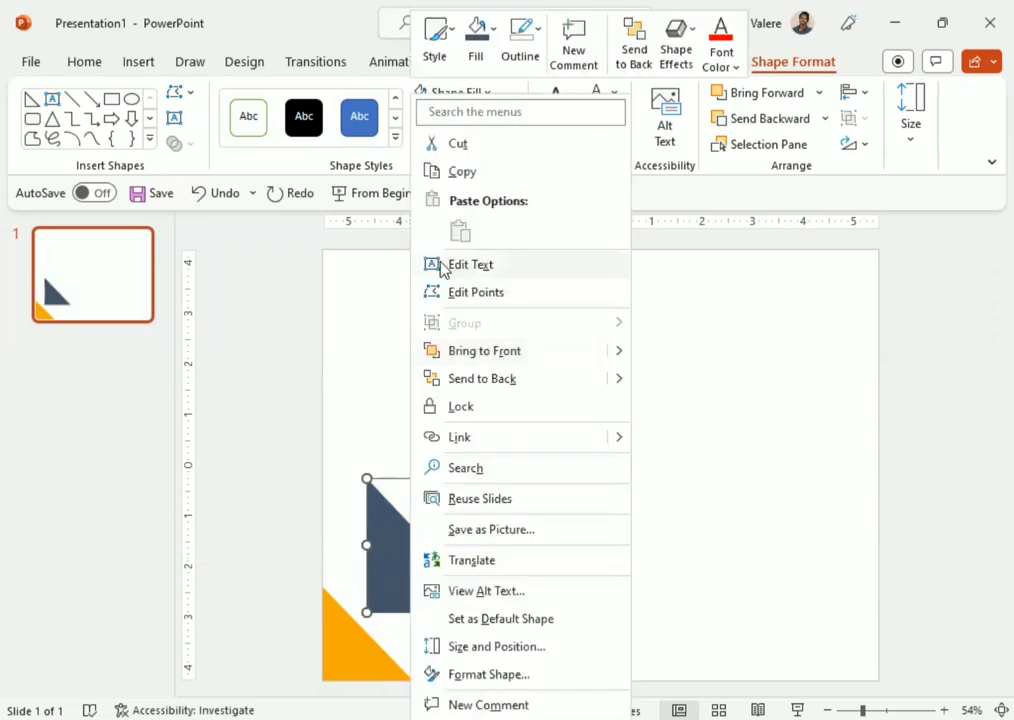
Edit the dark triangle's vertex handles to curve its long edge inward, then move it into the corner.
left_click(461, 300)
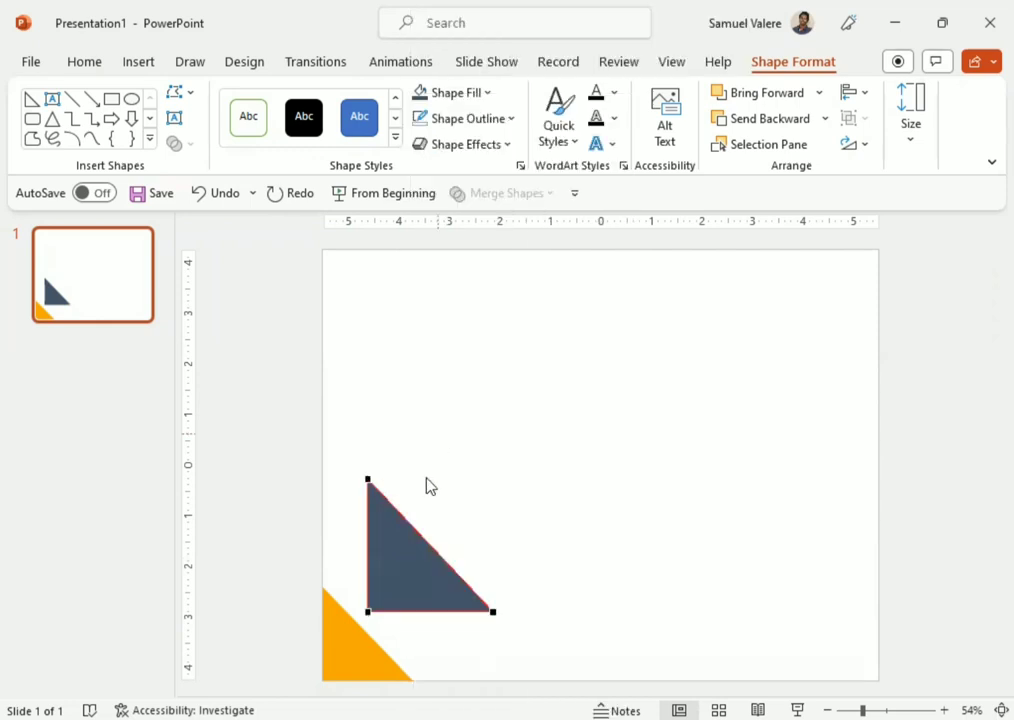
left_click(367, 479)
left_click_drag(410, 524, 398, 548)
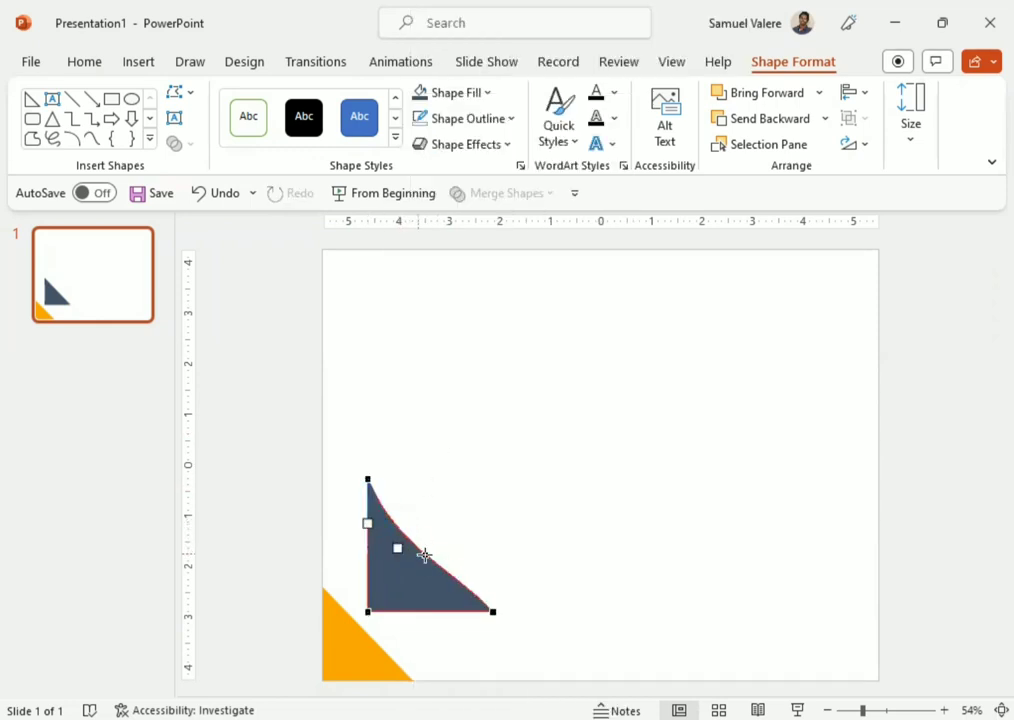
left_click(491, 611)
left_click_drag(450, 573, 428, 580)
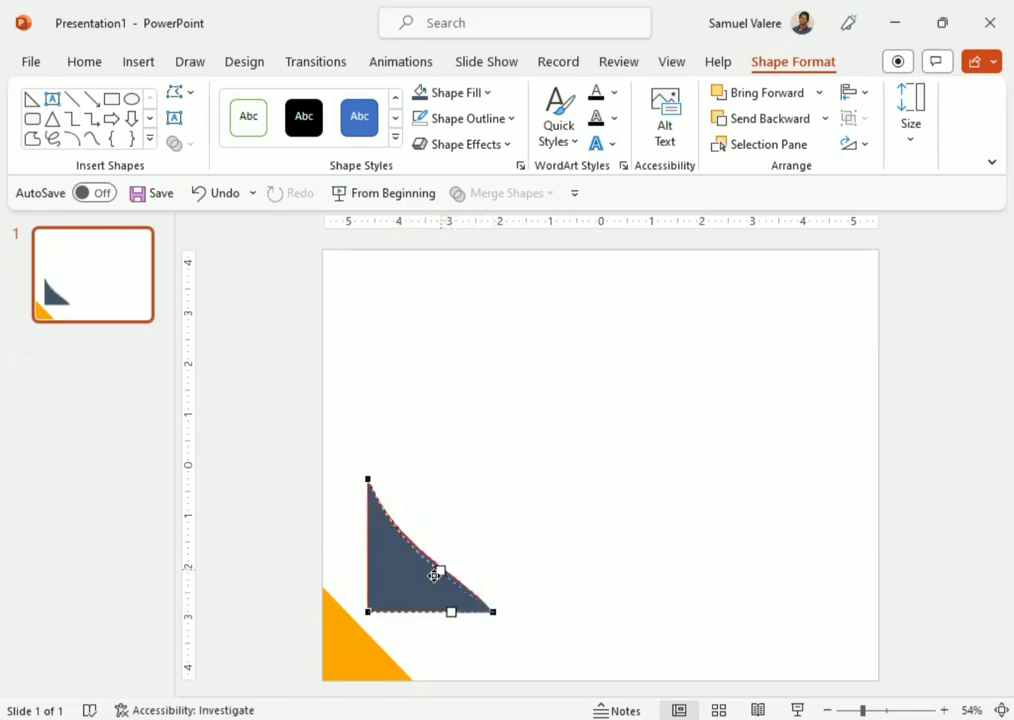
left_click(491, 550)
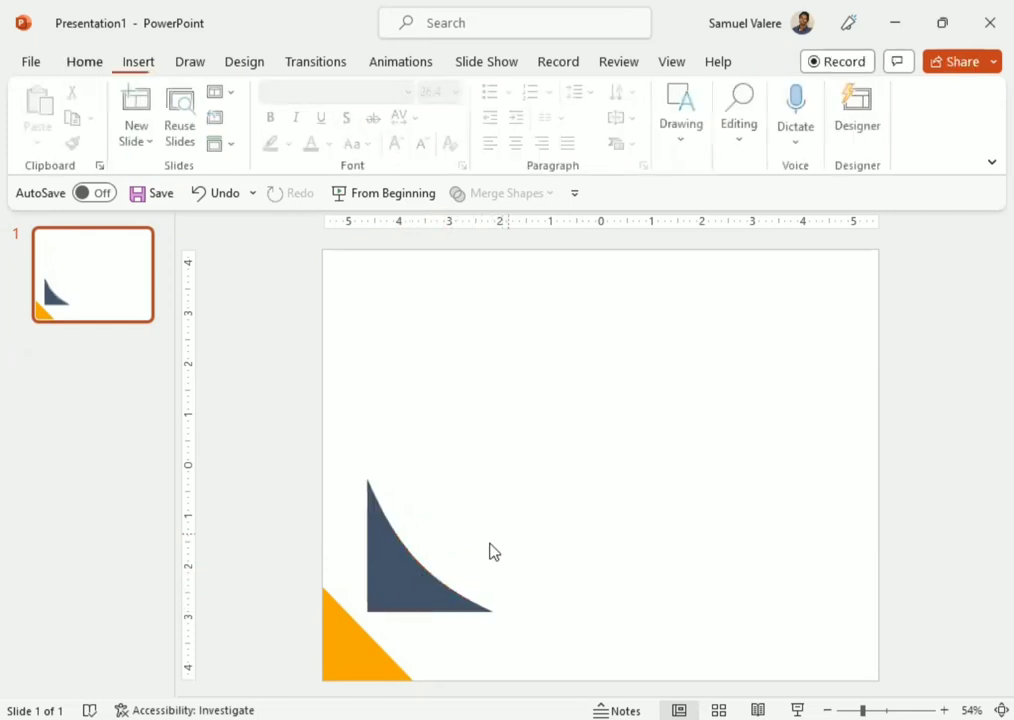
mouse_move(389, 607)
left_mouse_down()
mouse_move(360, 657)
mouse_move(363, 643)
left_mouse_up()
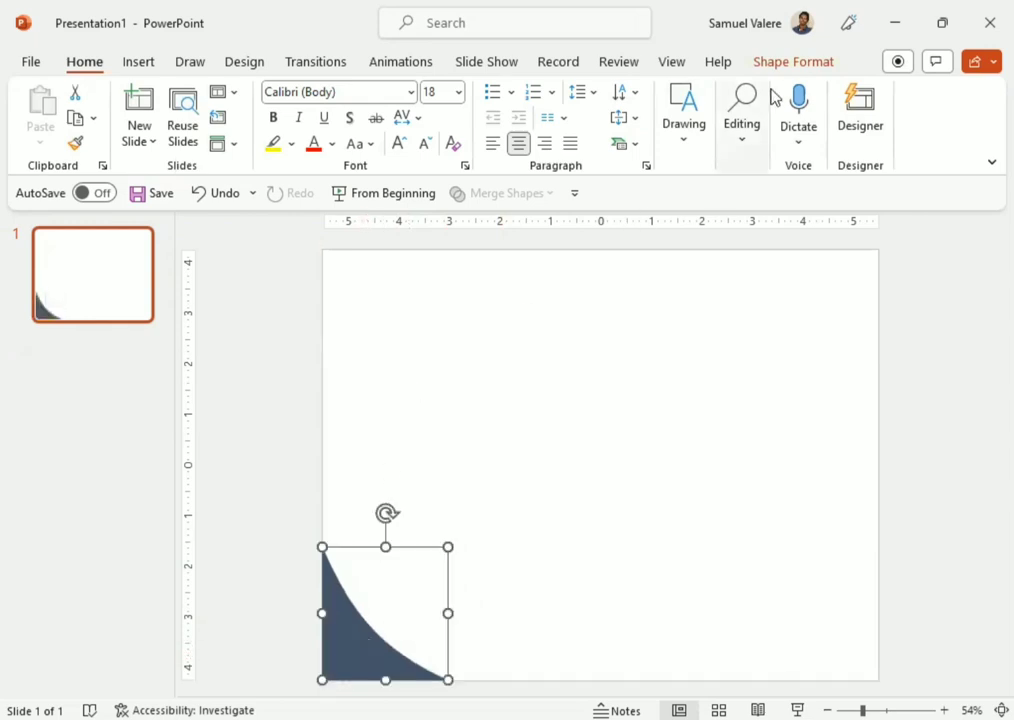
Send the dark curved shape behind the orange triangle and refine its curve with Edit Points.
left_click(789, 62)
left_click(758, 119)
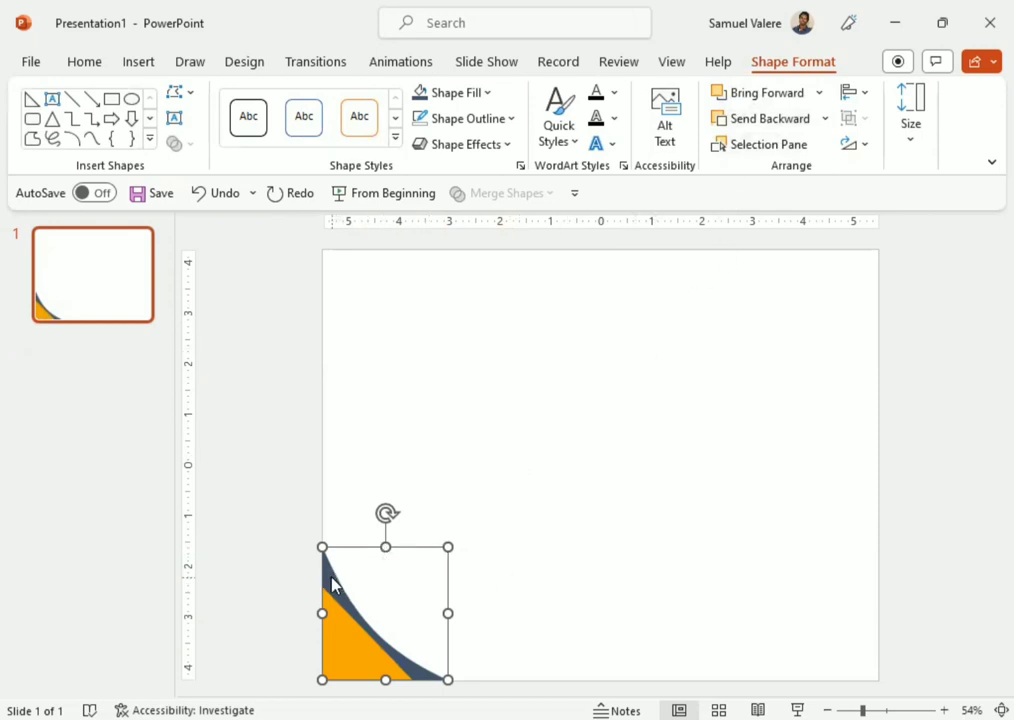
right_click(331, 584)
left_click(385, 242)
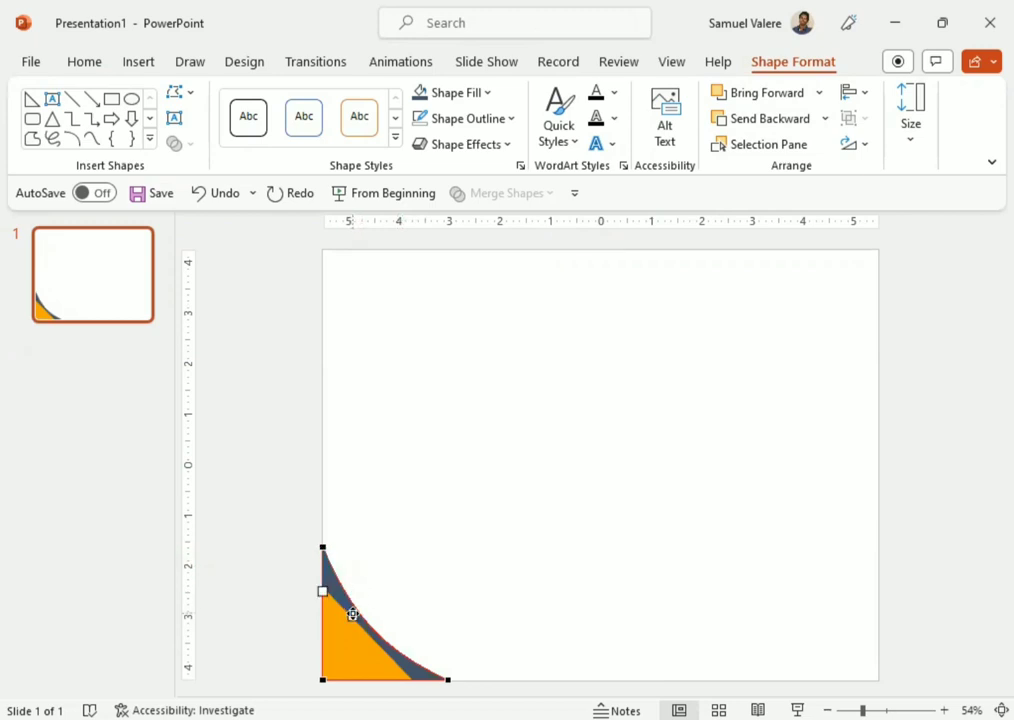
left_click_drag(354, 615, 386, 642)
left_click(447, 679)
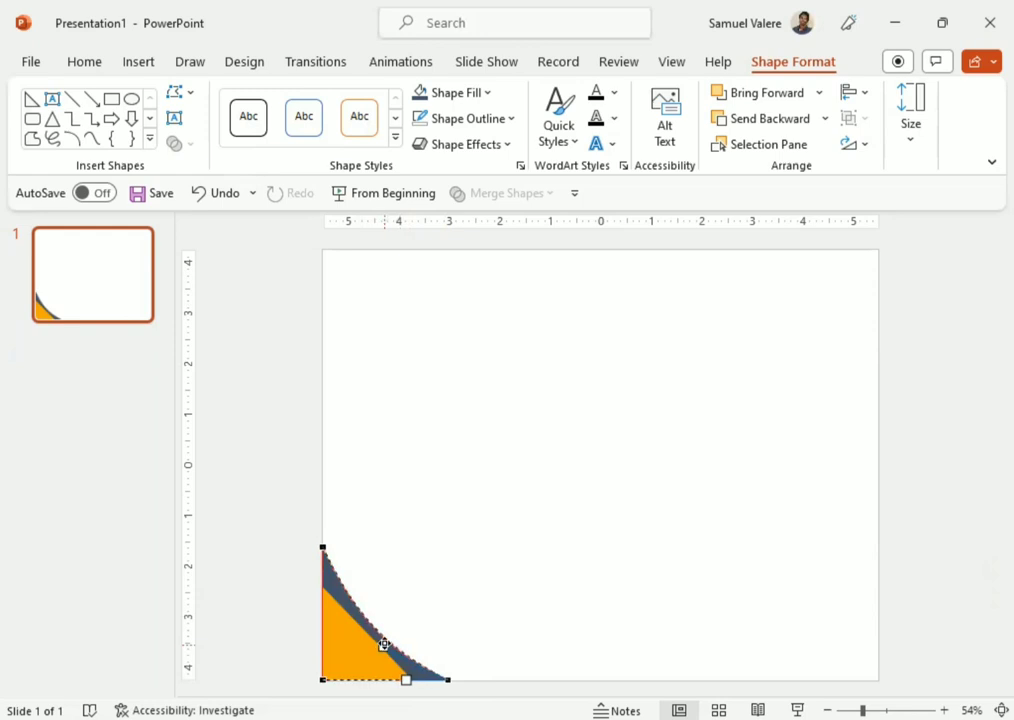
left_click(500, 563)
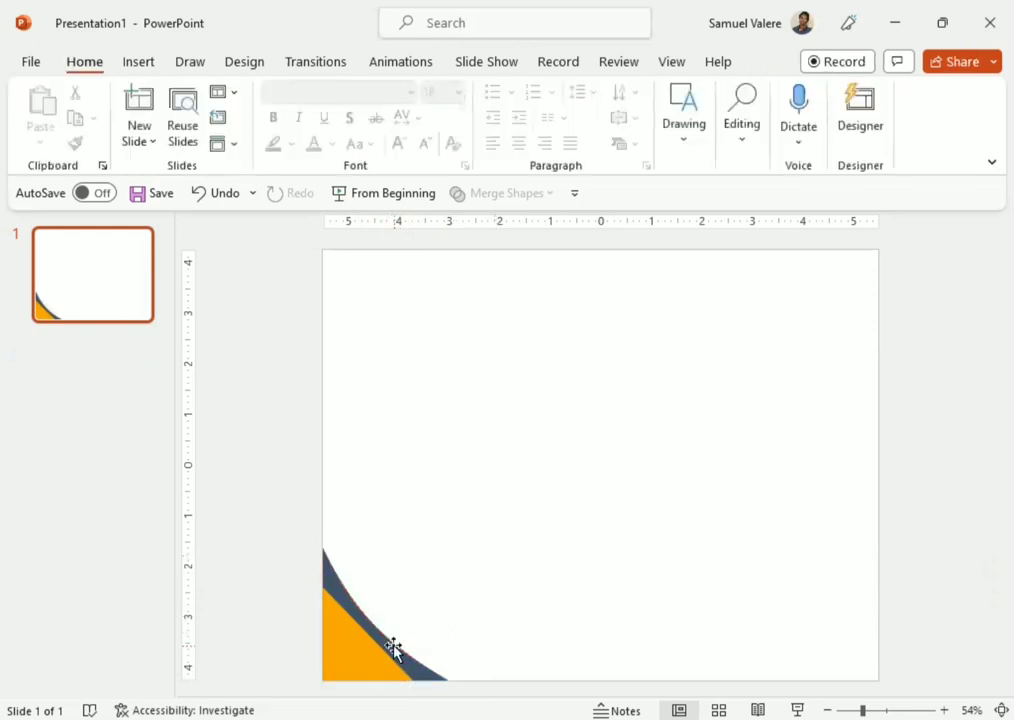
left_click(347, 597)
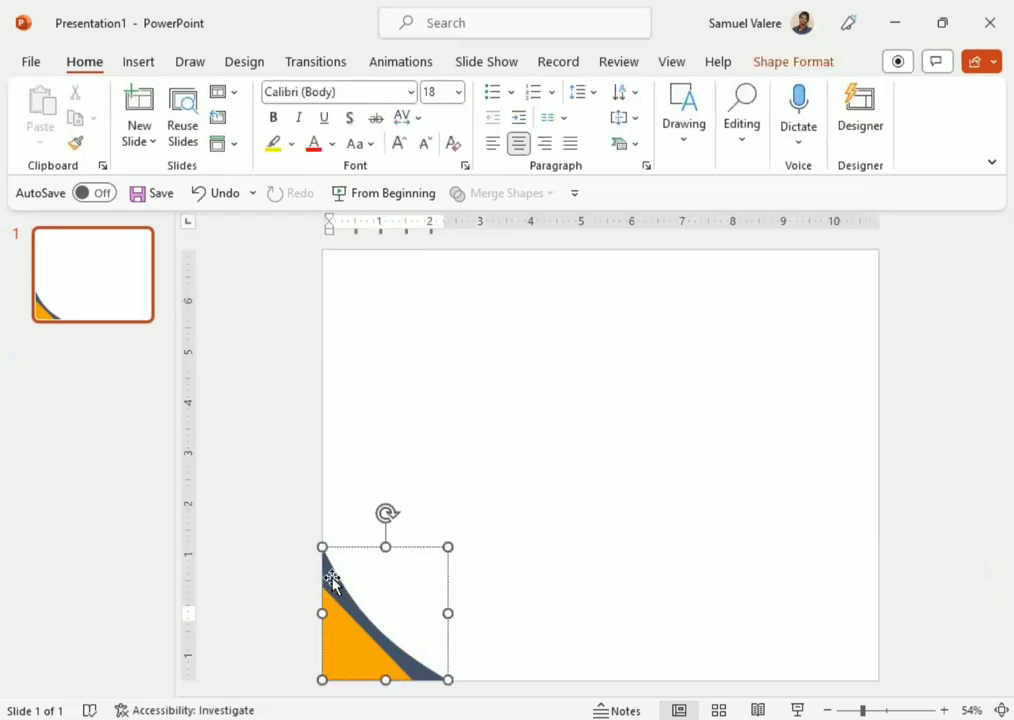
Set the navy curved corner shape's outline to No Outline.
left_click(766, 64)
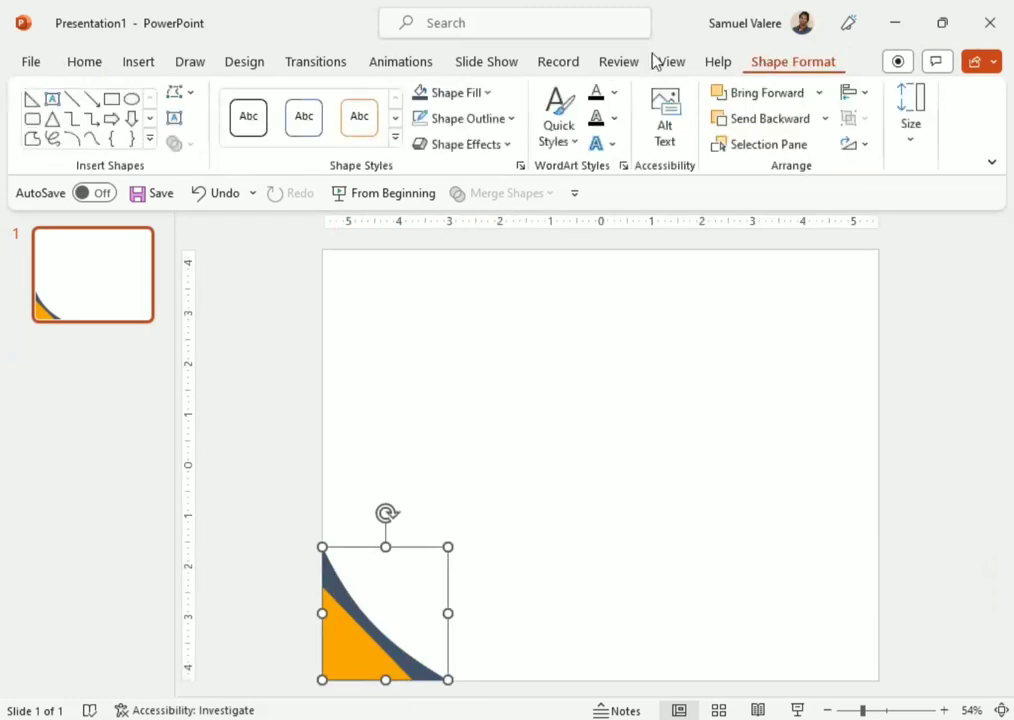
left_click(513, 119)
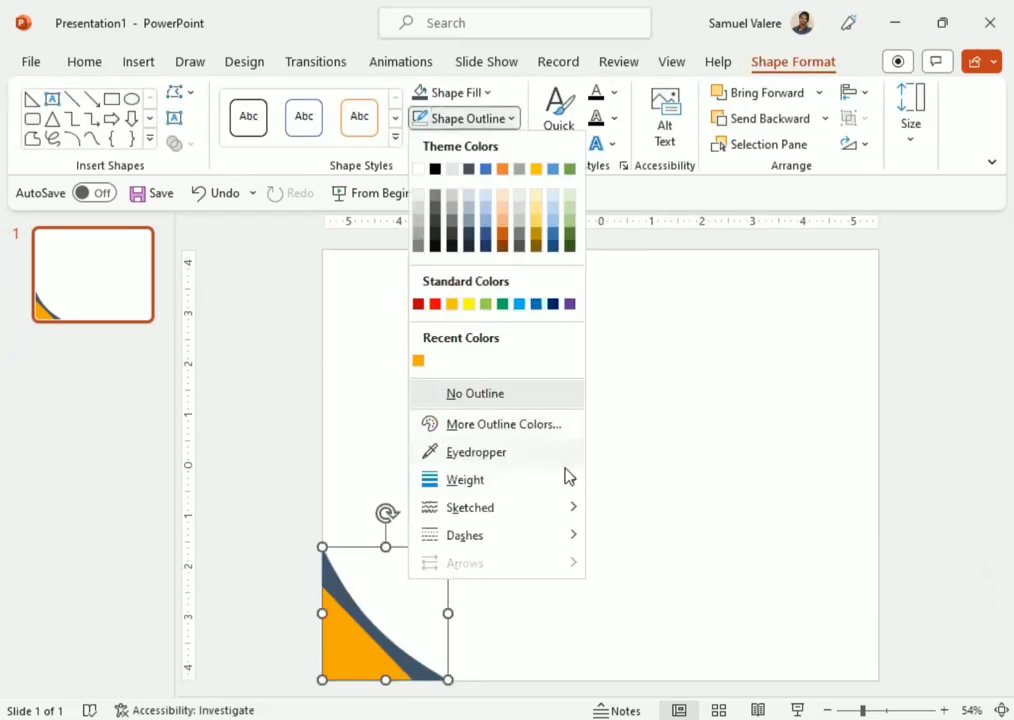
mouse_move(572, 481)
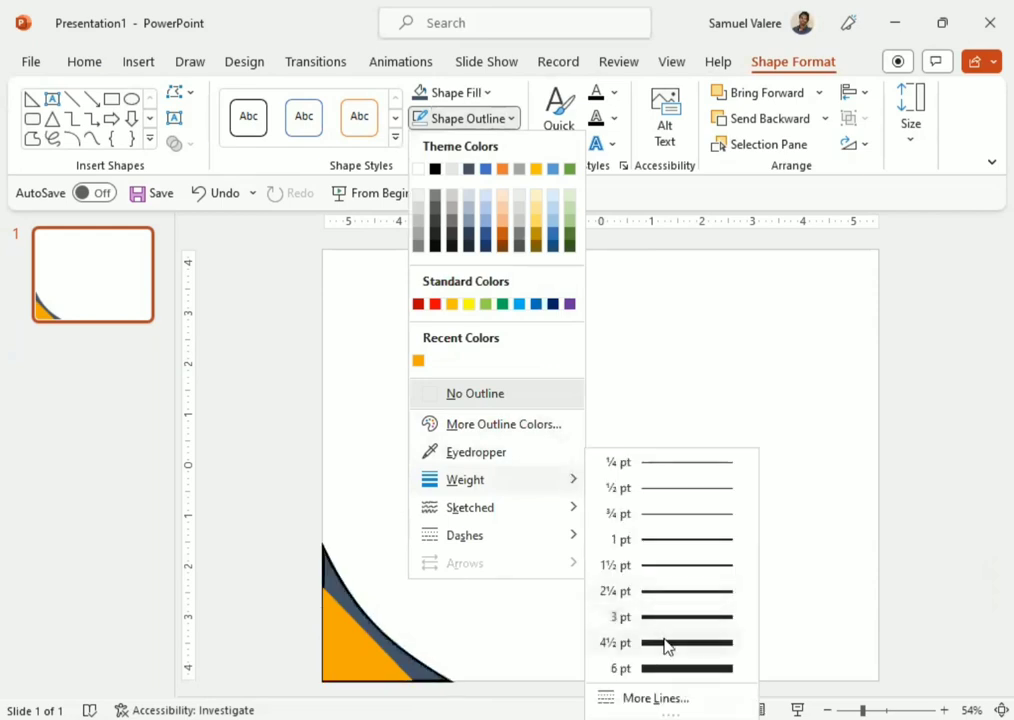
left_click(665, 643)
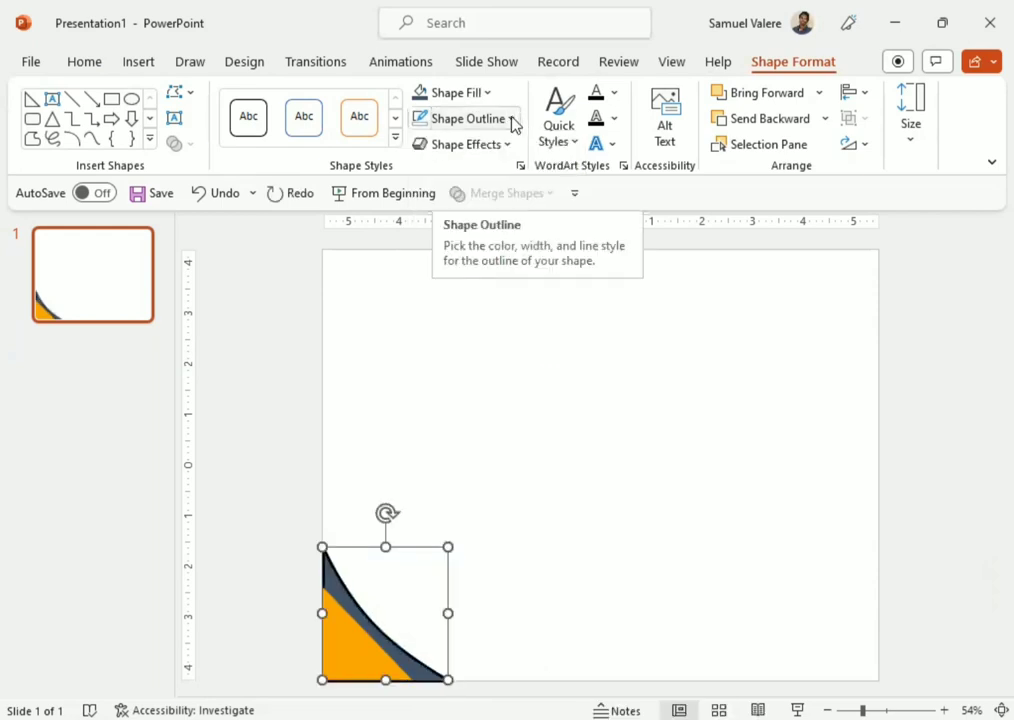
left_click(513, 119)
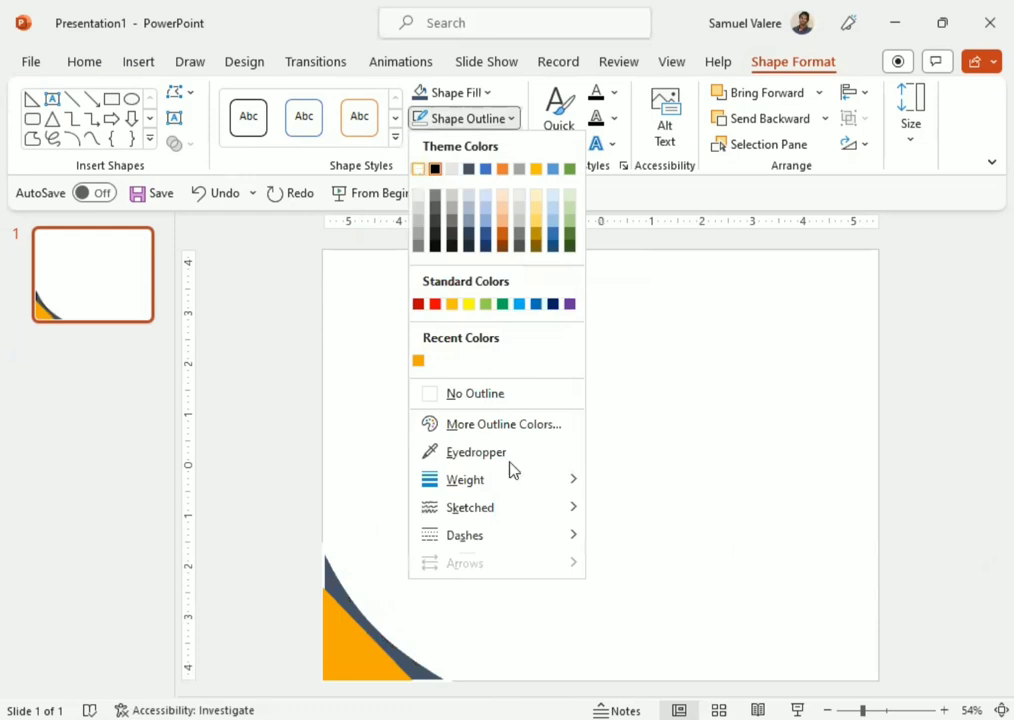
key("Escape")
left_click(525, 583)
left_click(358, 606)
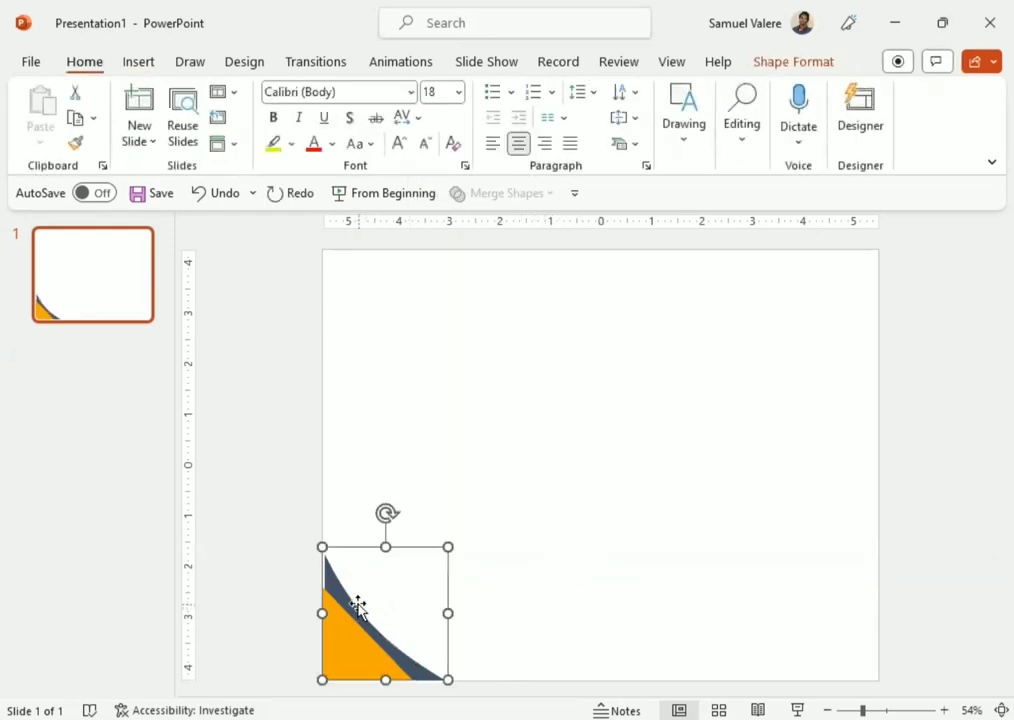
Snap the copied curve into the bottom-left corner and enlarge it up and to the right.
left_click_drag(359, 595, 356, 596)
left_click_drag(410, 620, 359, 641)
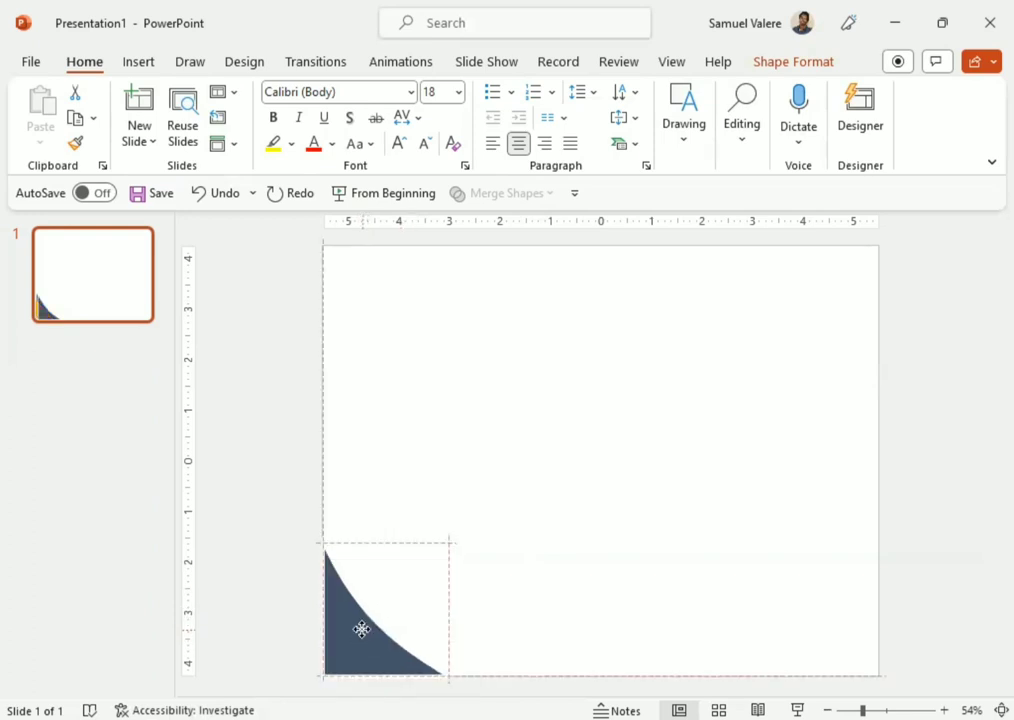
left_click_drag(448, 546, 455, 537)
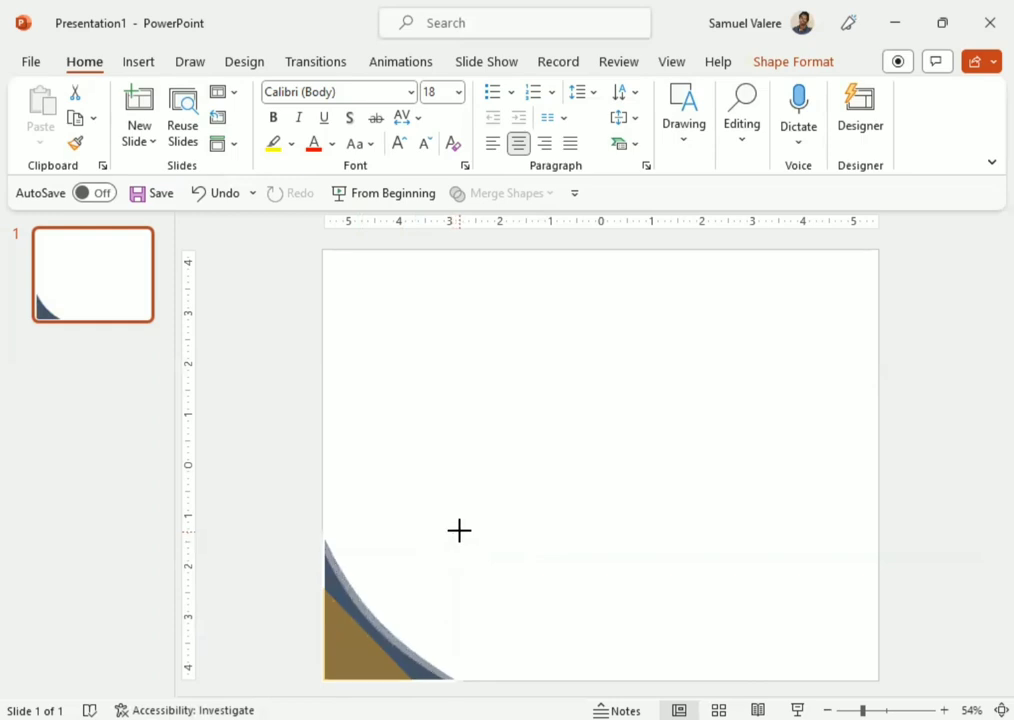
left_click_drag(457, 537, 472, 525)
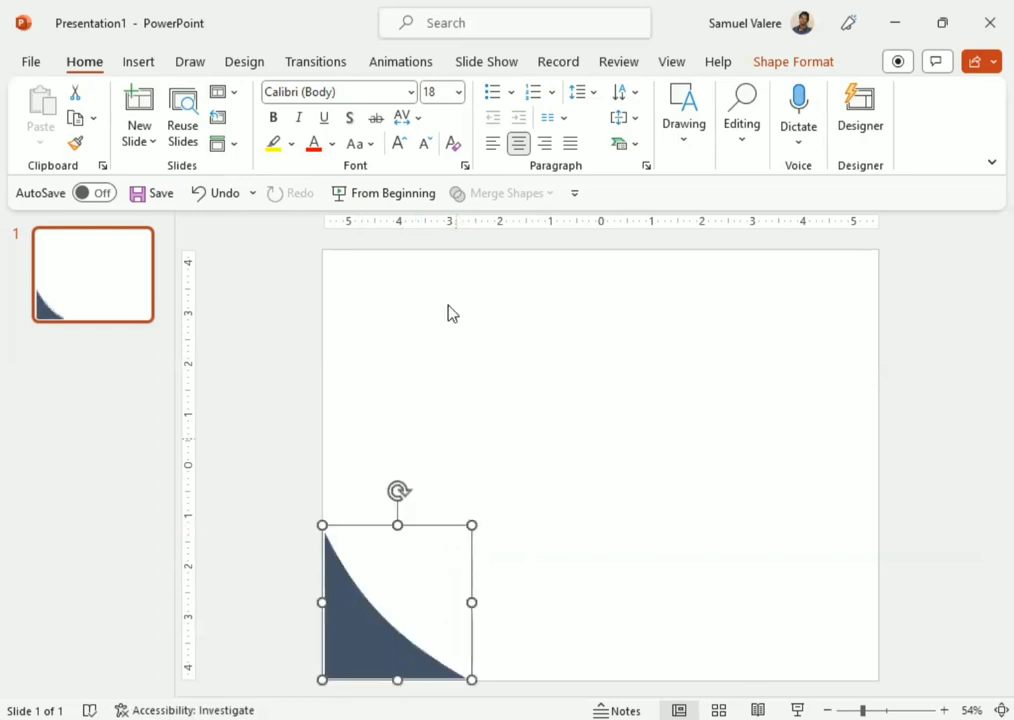
Fill the enlarged curve orange and send it behind the navy band against the left edge.
left_click(790, 61)
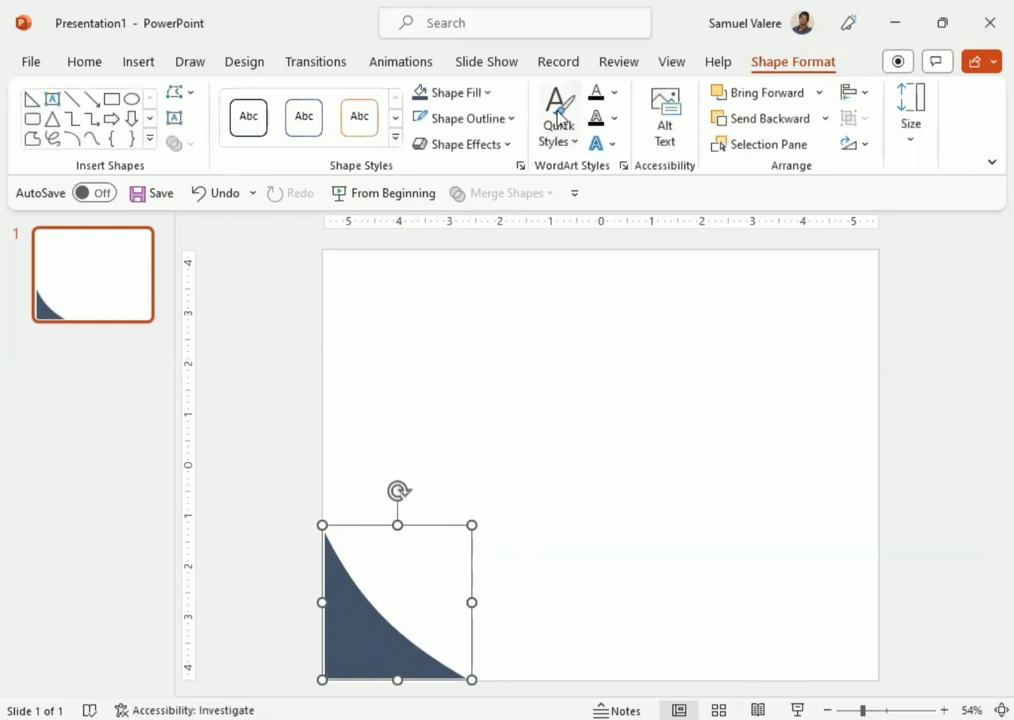
left_click(489, 93)
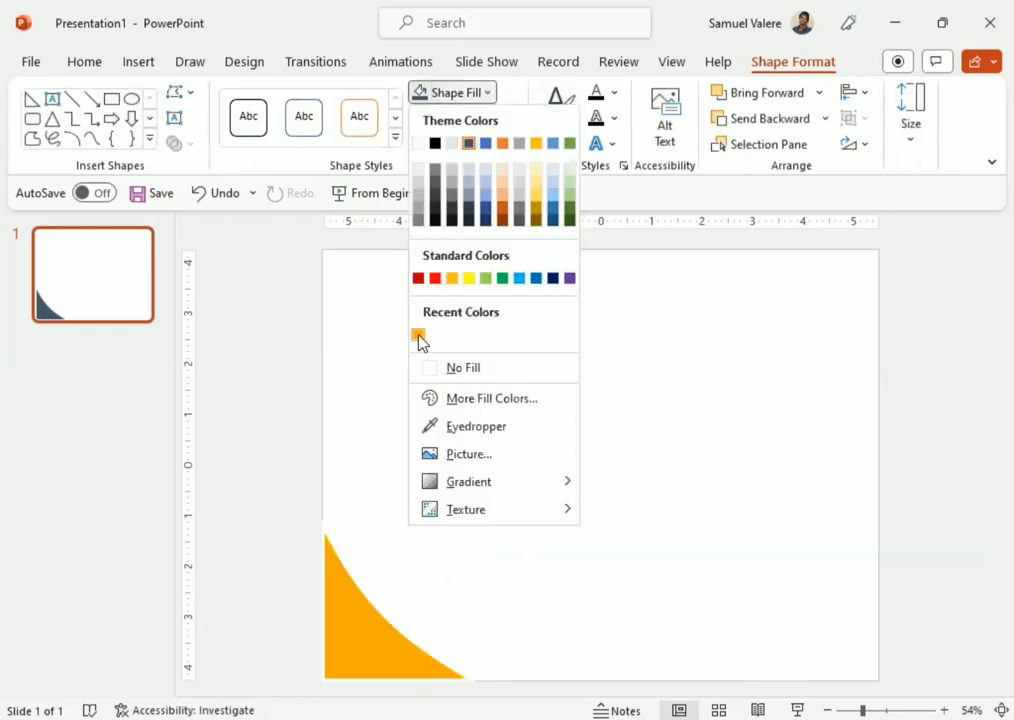
left_click(416, 334)
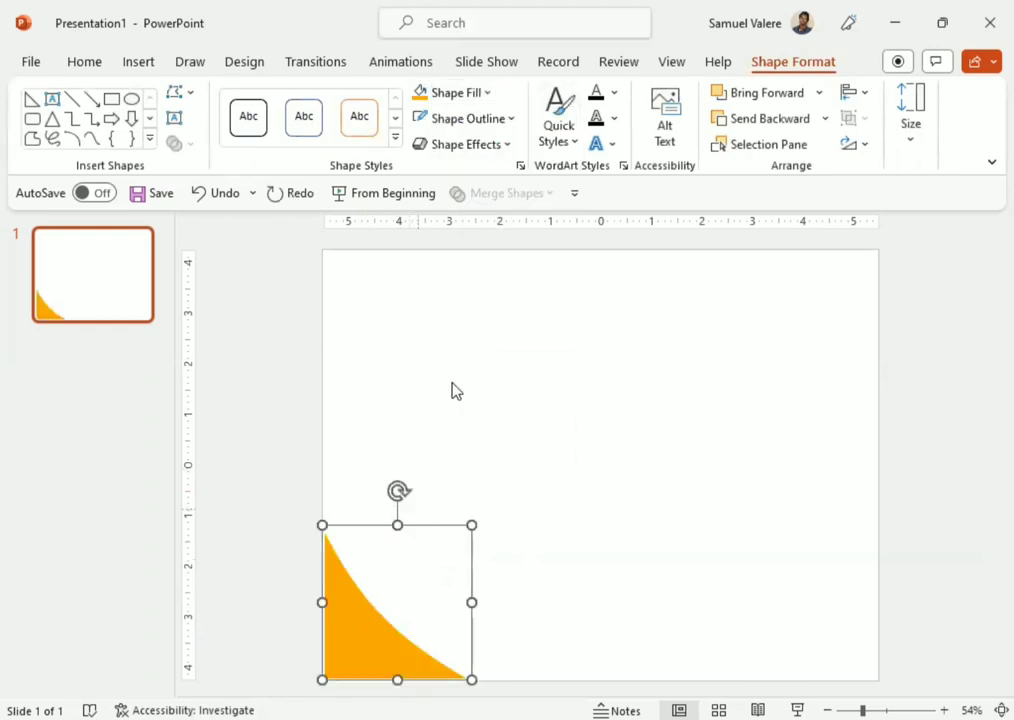
left_click(778, 120)
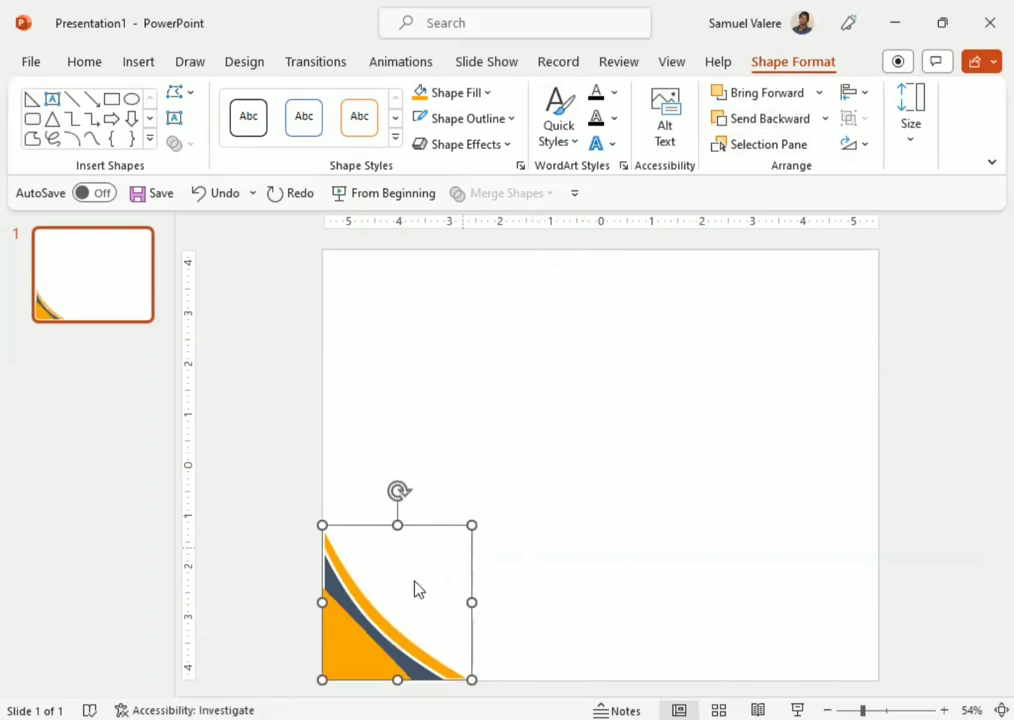
left_click_drag(383, 623, 387, 620)
Undo a stray resize, then anchor a navy curve in the corner and enlarge it up and right.
left_click_drag(471, 525, 478, 511)
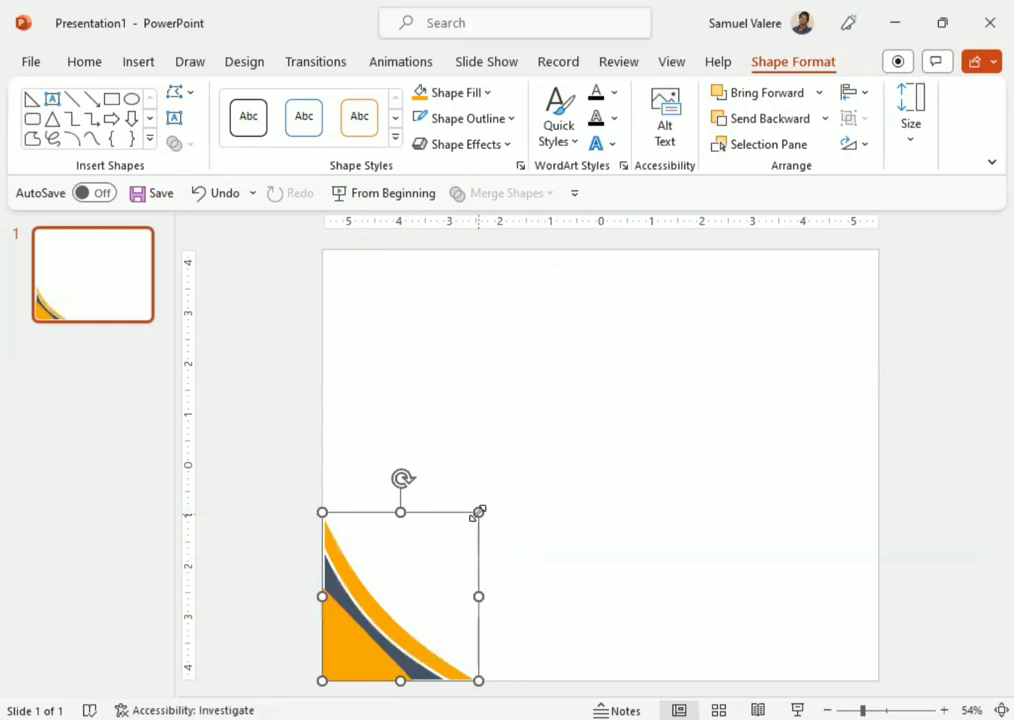
left_click(518, 557)
left_click(360, 625)
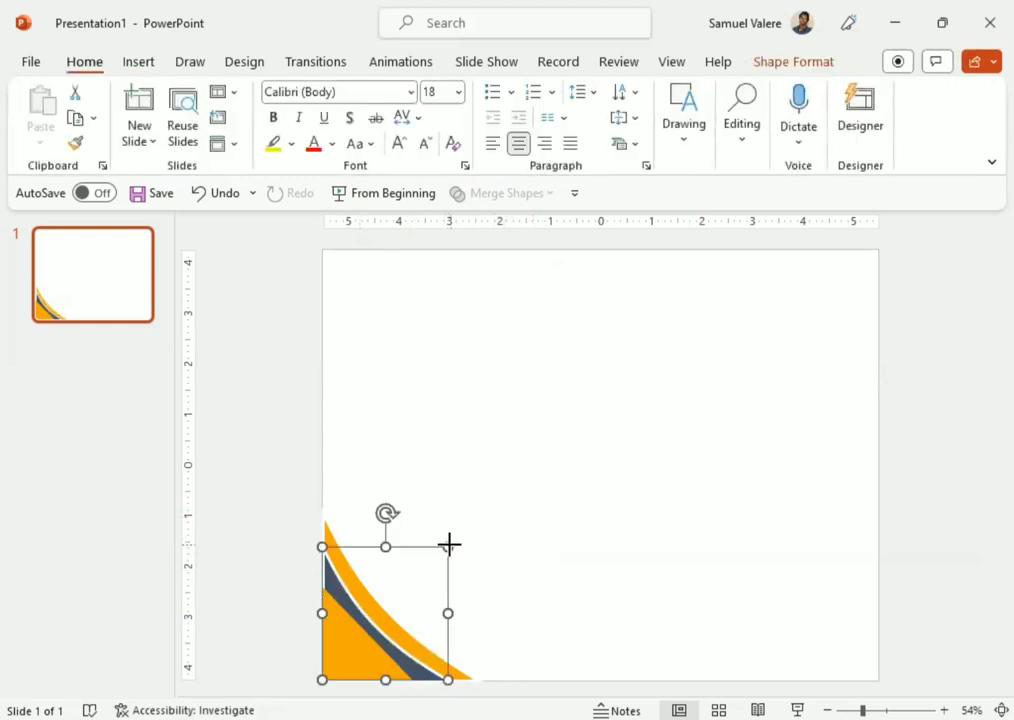
left_click_drag(450, 543, 450, 543)
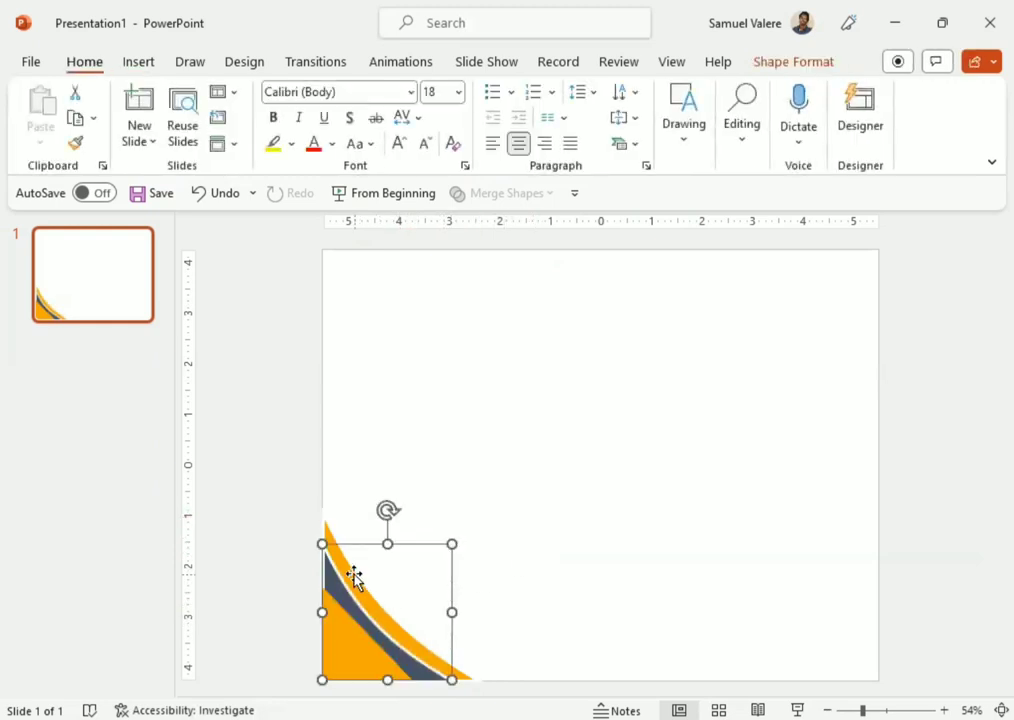
key("ctrl+z")
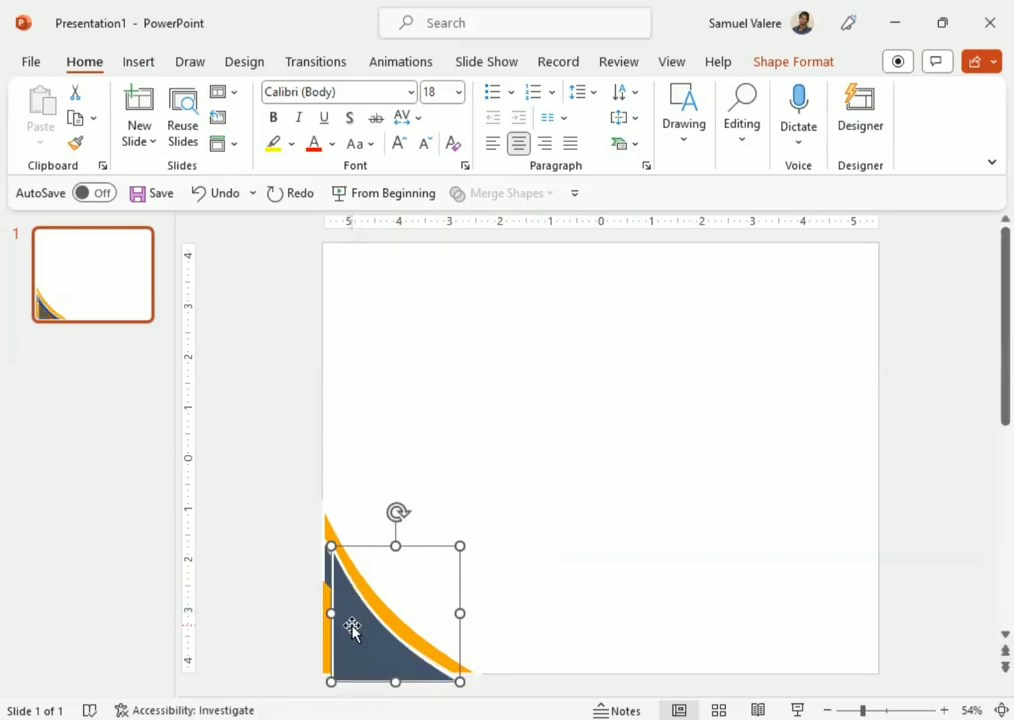
left_click_drag(352, 627, 367, 595)
mouse_move(458, 545)
left_mouse_down()
mouse_move(457, 528)
mouse_move(507, 492)
left_mouse_up()
Send the big navy curve back three layers and enlarge it into an outer navy band.
left_click(782, 61)
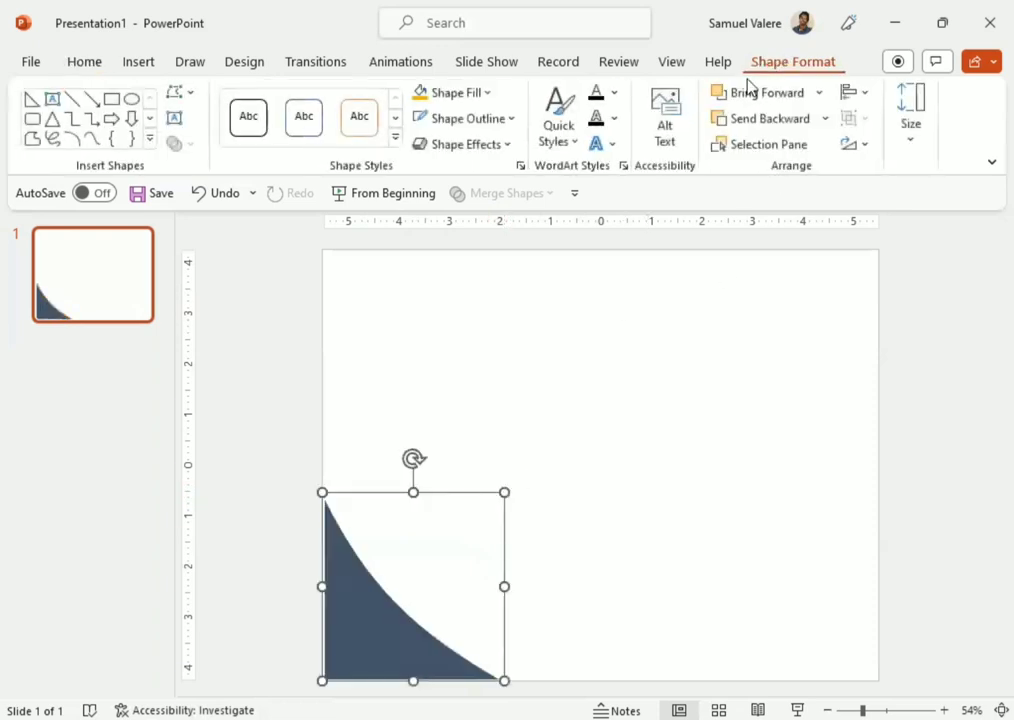
left_click(754, 120)
left_click(754, 120)
left_click(754, 120)
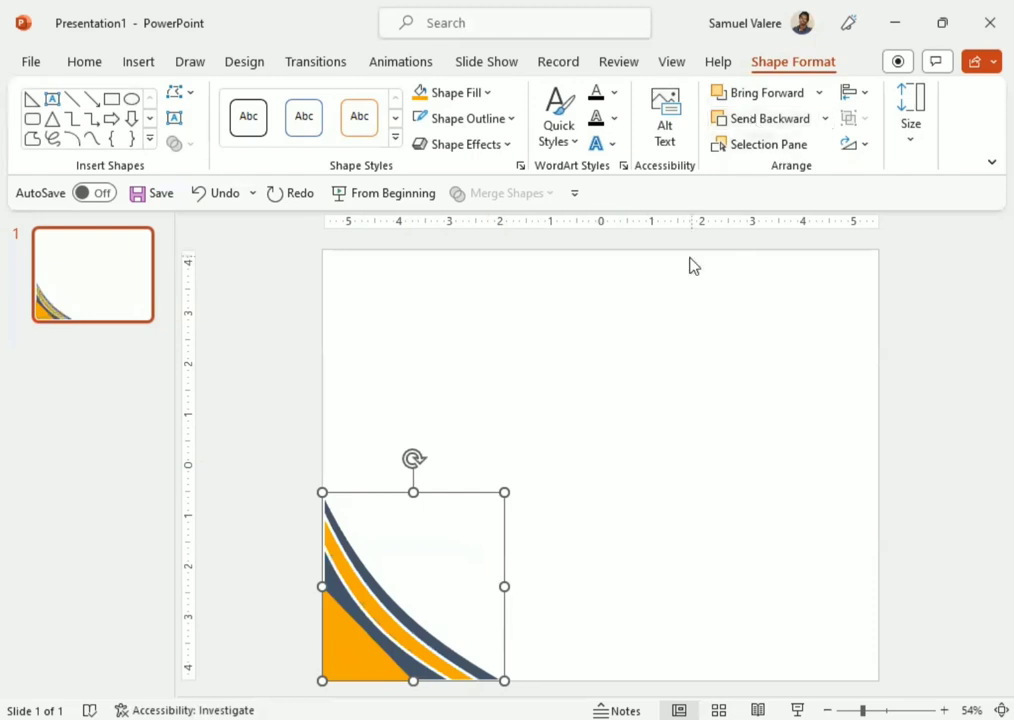
left_click_drag(503, 493, 508, 487)
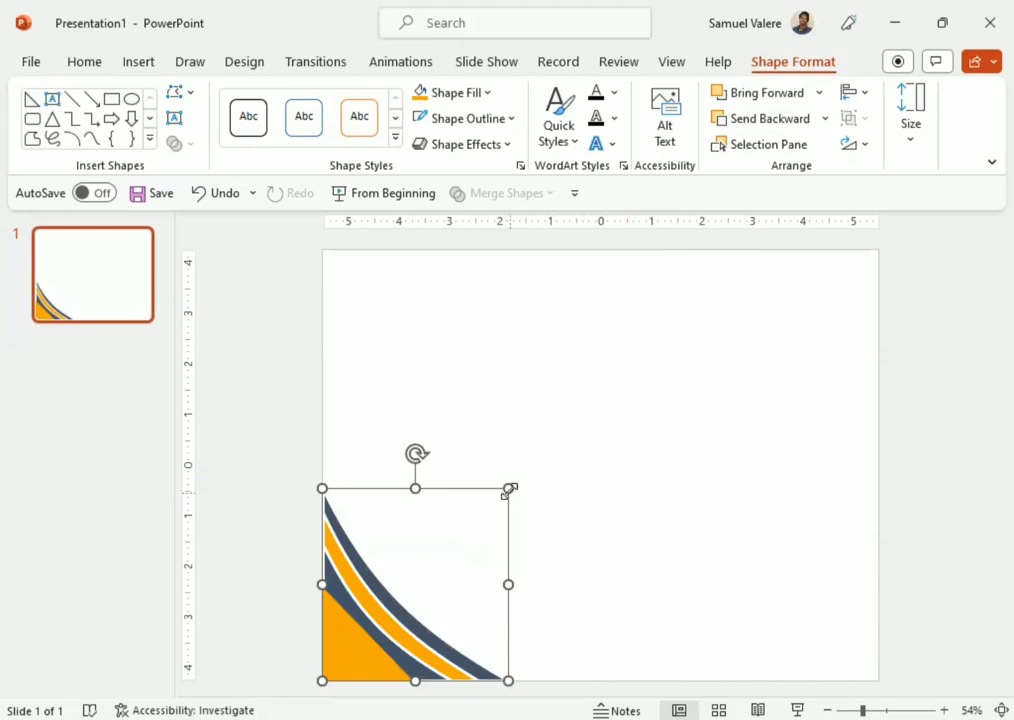
left_click_drag(509, 489, 516, 478)
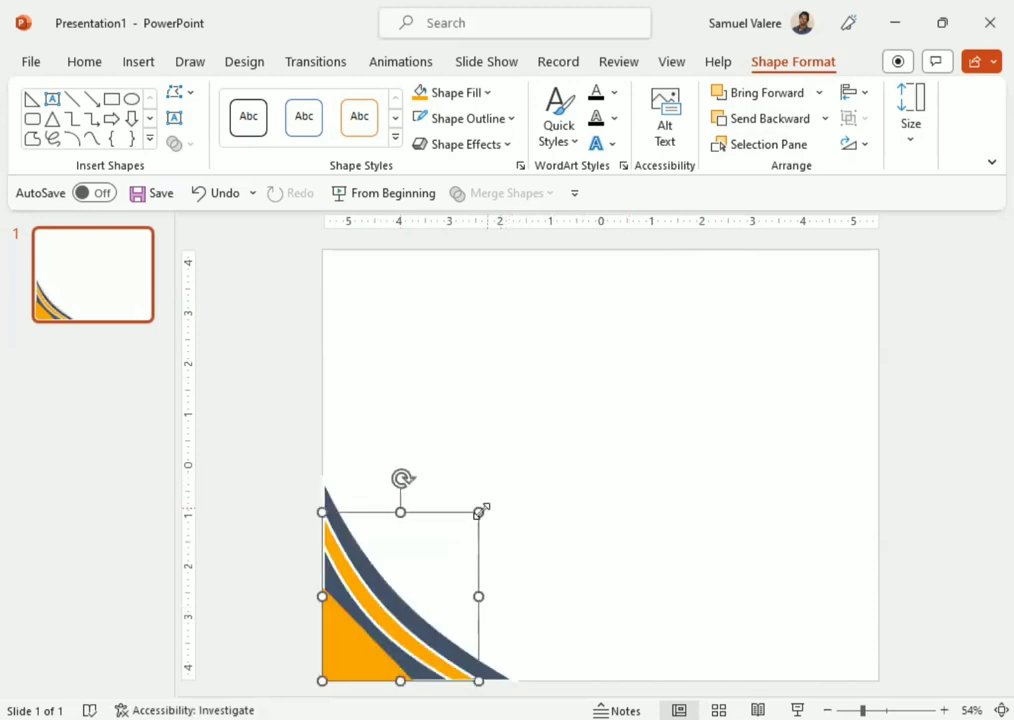
left_click_drag(475, 511, 481, 507)
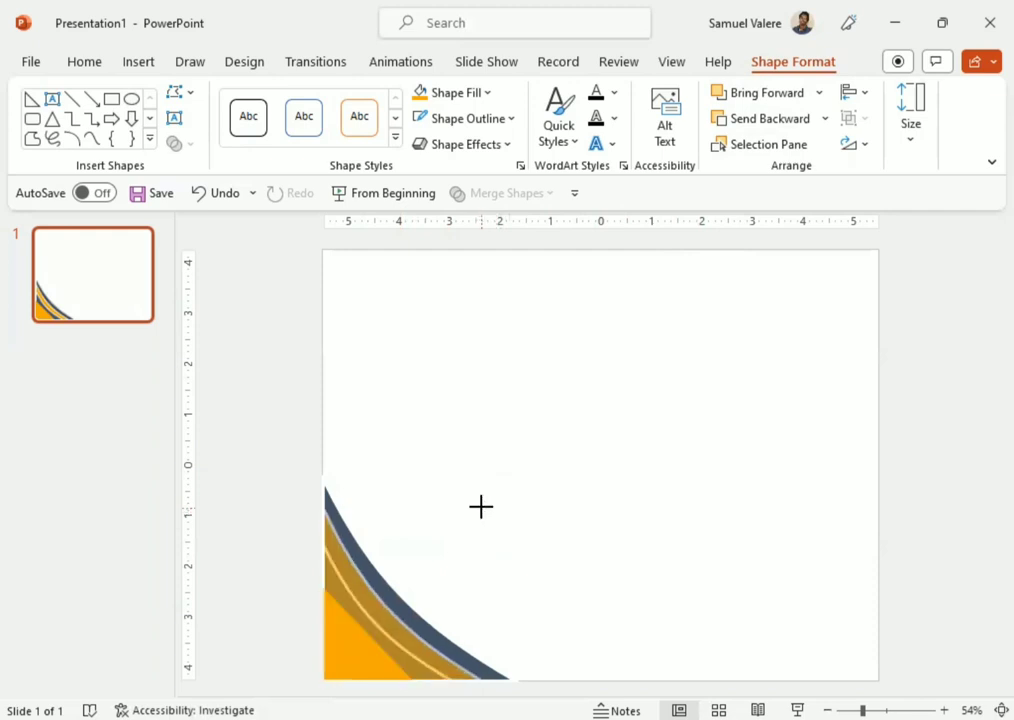
Resize the smaller inner curved shape, undoing a stray shrink along the way.
left_click(357, 616)
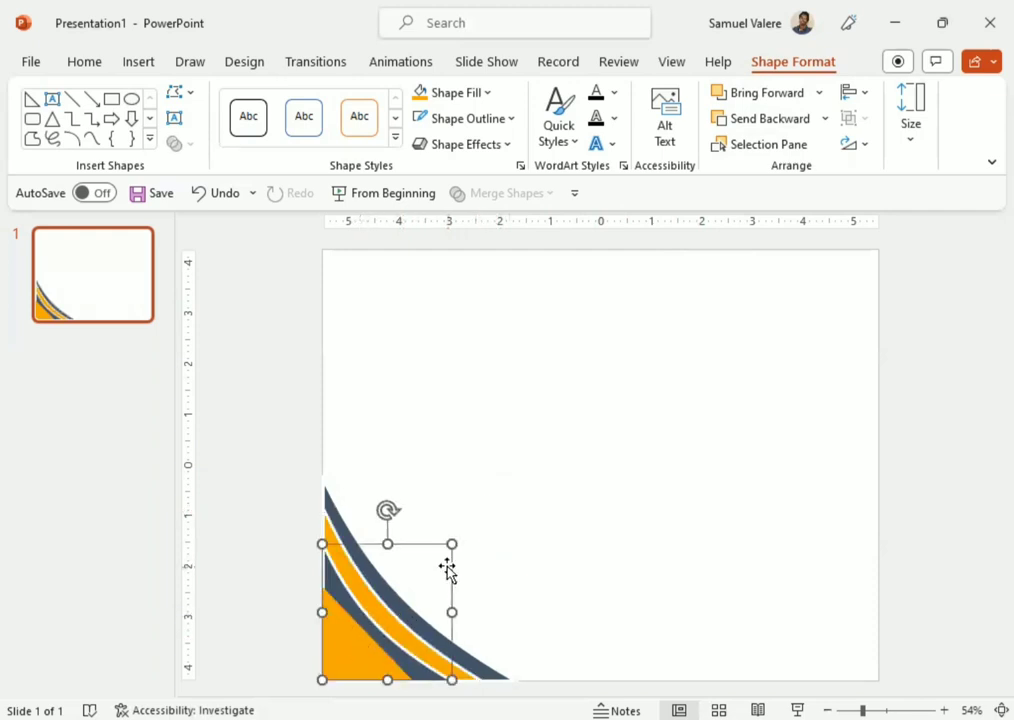
left_click_drag(452, 544, 369, 622)
key("ctrl+z")
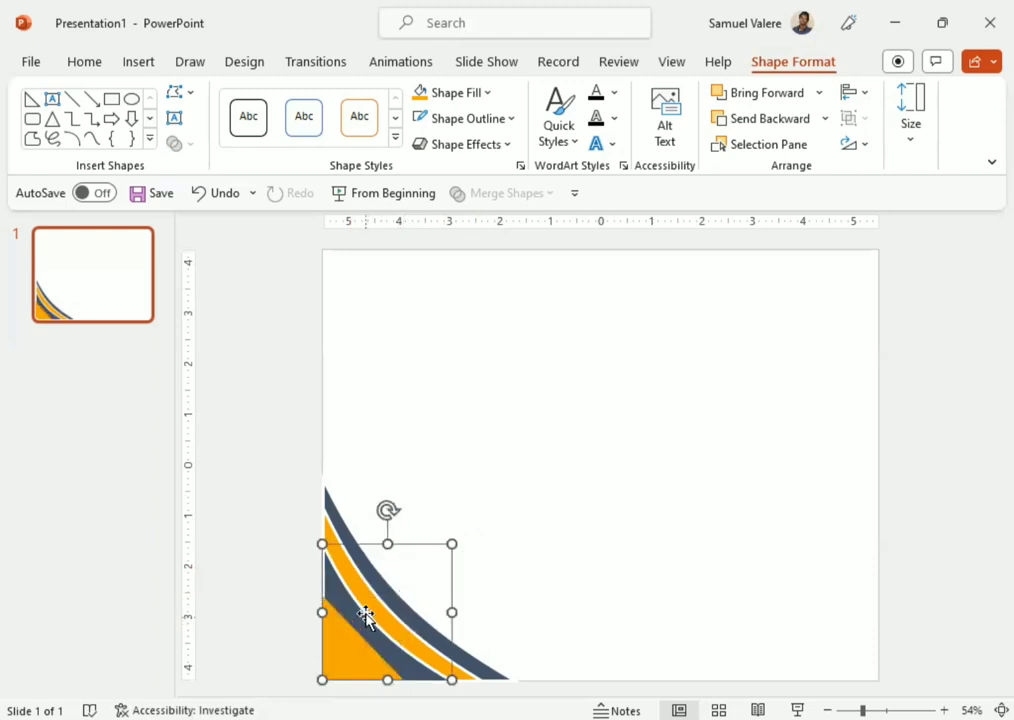
left_click_drag(452, 544, 449, 552)
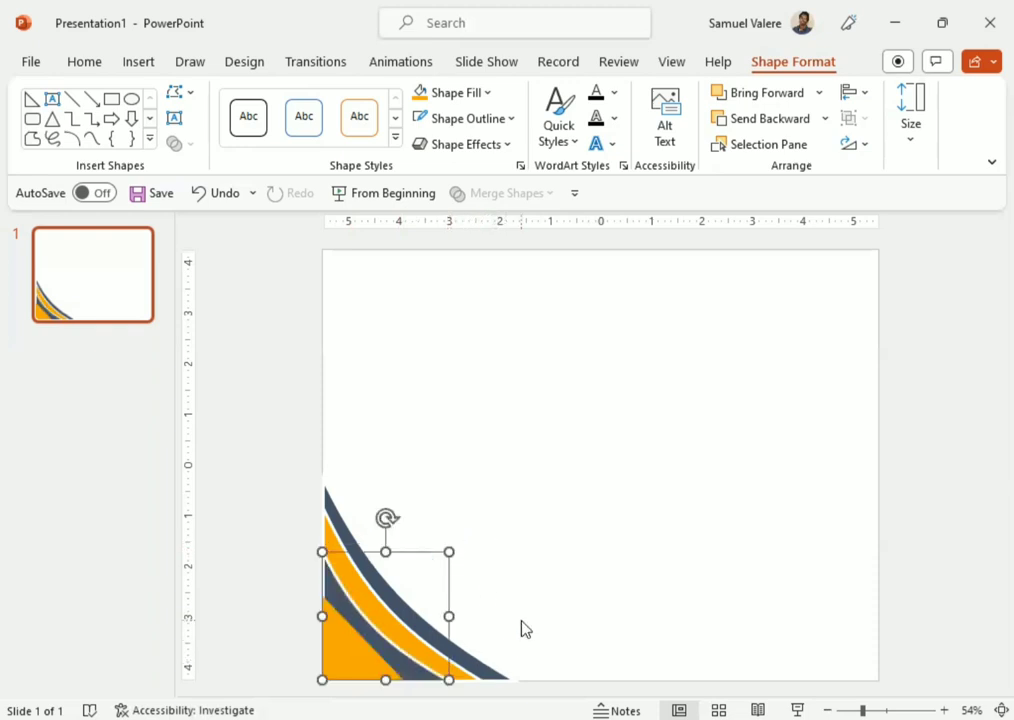
Select all four curved corner shapes and group them into one object.
left_click(341, 562, "shift")
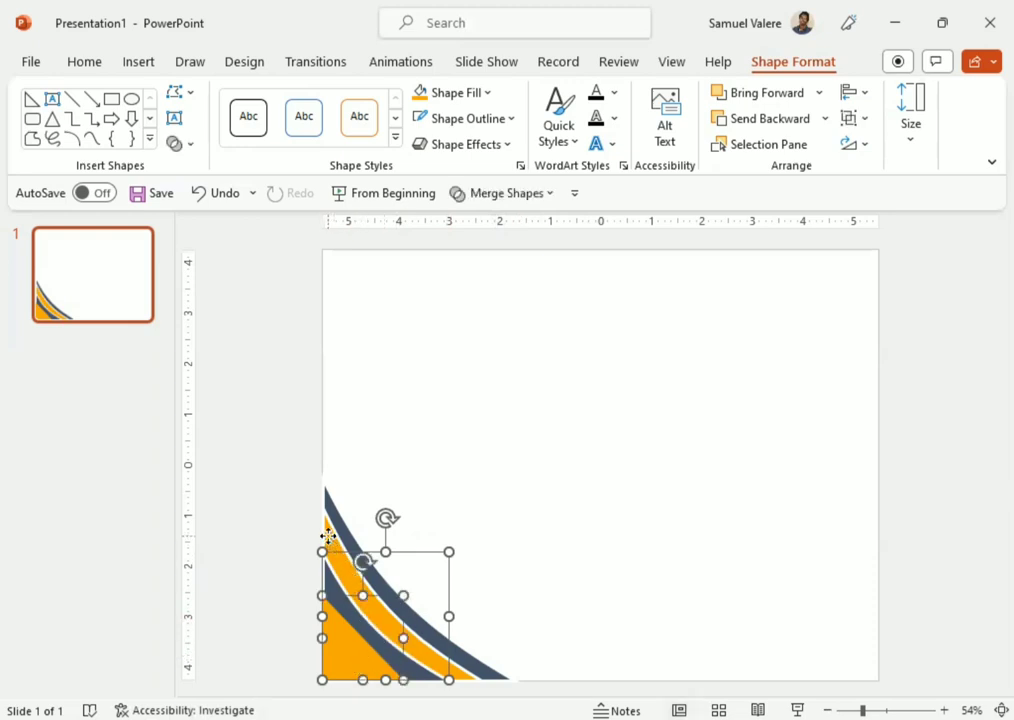
left_click(345, 530, "shift")
left_click(333, 505, "shift")
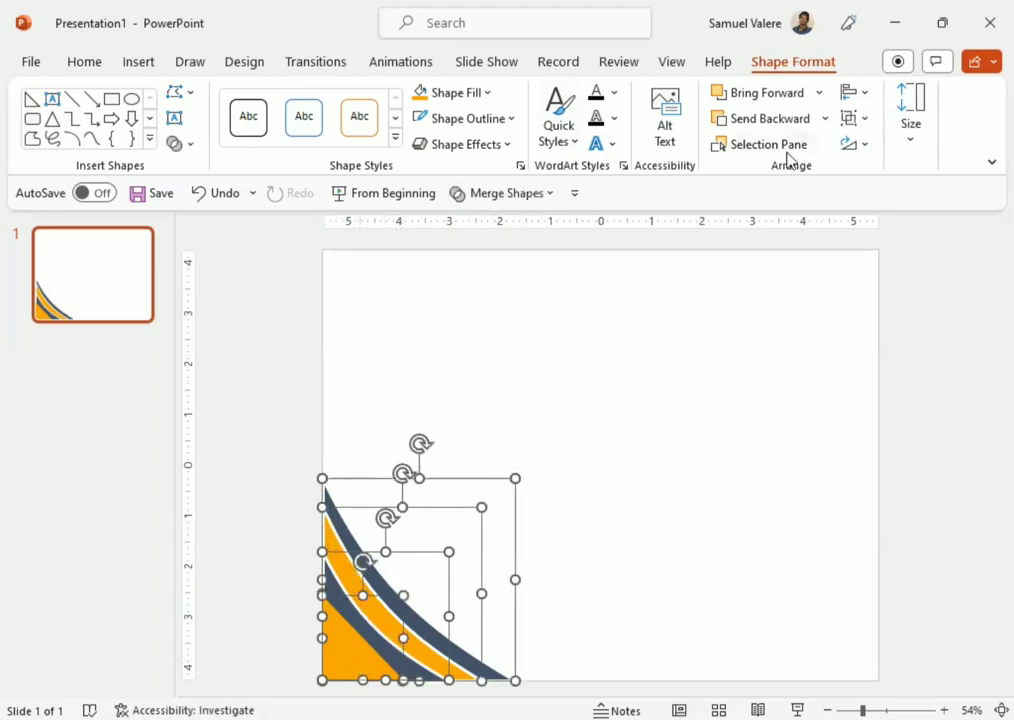
left_click(856, 122)
left_click(873, 148)
key("ctrl+z")
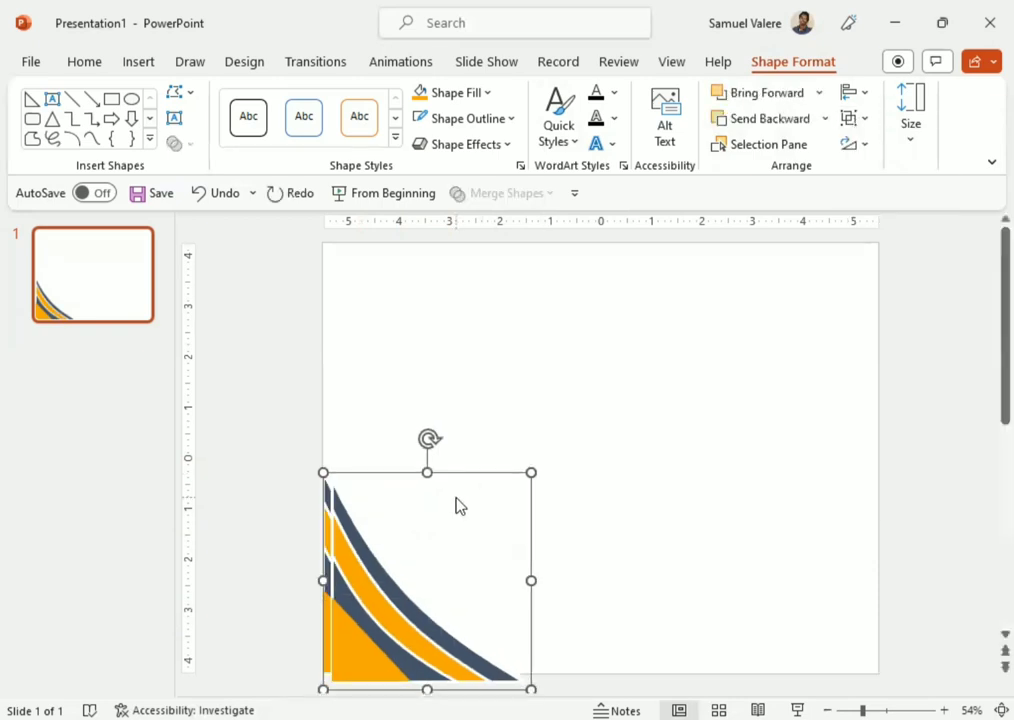
Move the duplicated corner design to the top right, rotate it 180° and snap it into the corner.
mouse_move(367, 662)
left_mouse_down()
mouse_move(503, 540)
mouse_move(679, 434)
mouse_move(655, 483)
left_mouse_up()
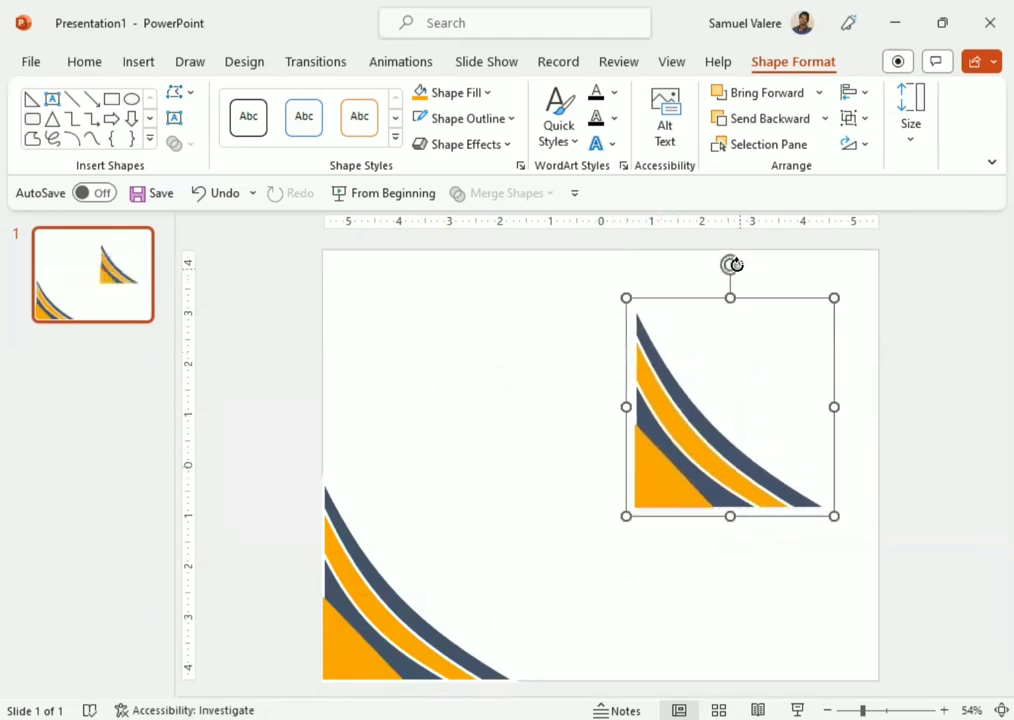
mouse_move(731, 265)
left_mouse_down()
mouse_move(722, 462)
mouse_move(777, 414)
left_mouse_up()
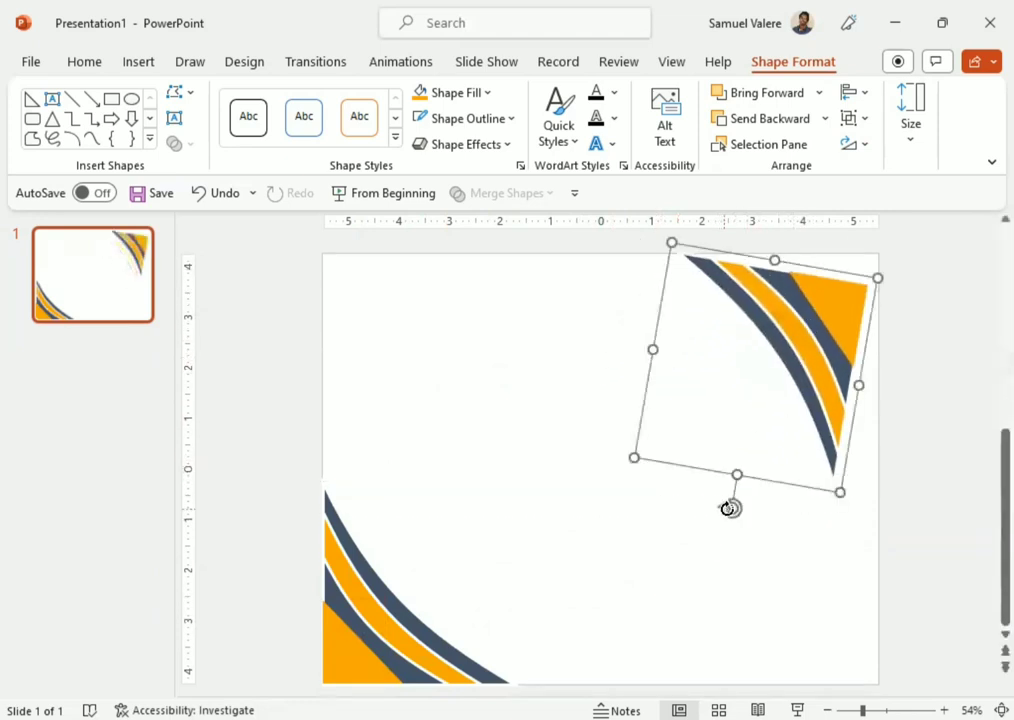
left_click_drag(731, 507, 758, 516)
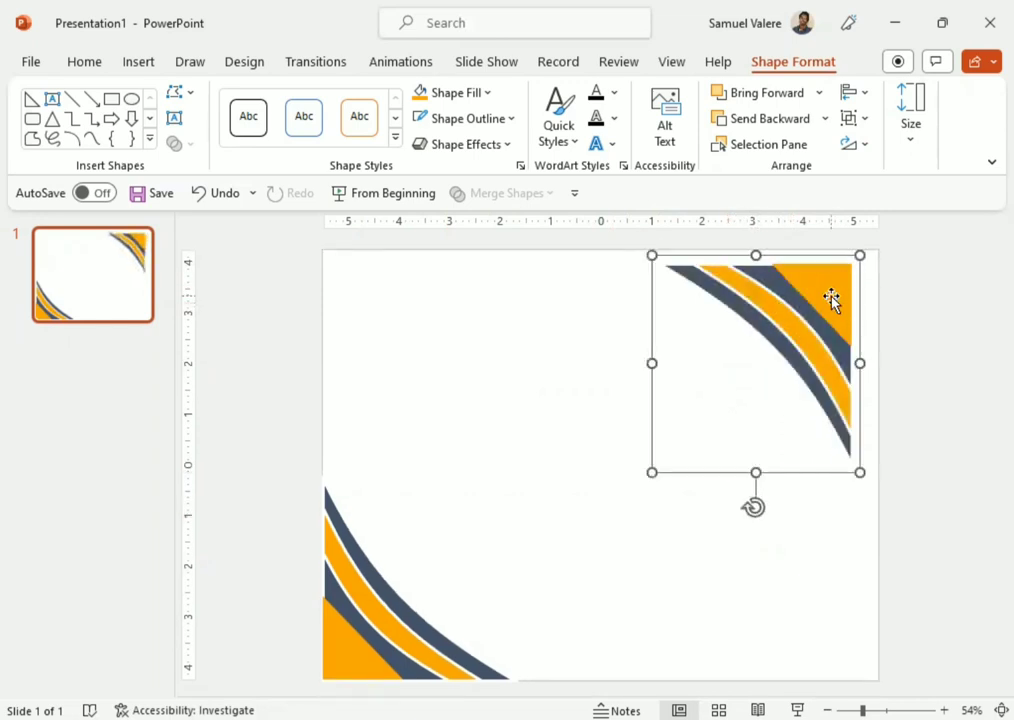
left_click_drag(826, 293, 855, 282)
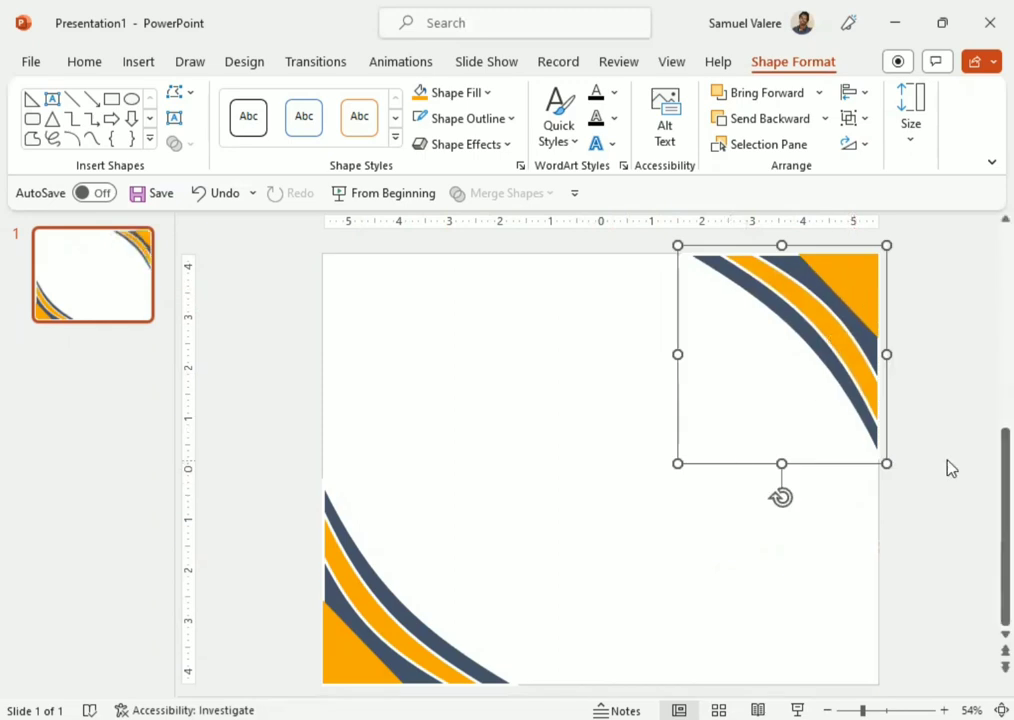
left_click(912, 342)
left_click(861, 292)
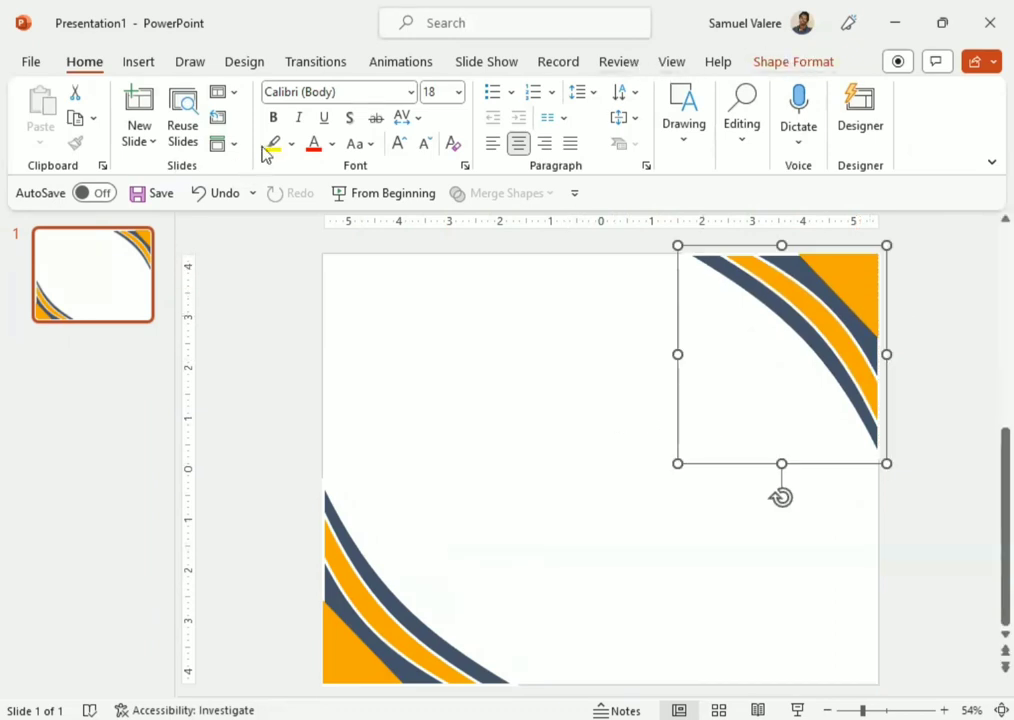
Draw a rectangle and stretch it out to the slide's top and left edges.
left_click(137, 63)
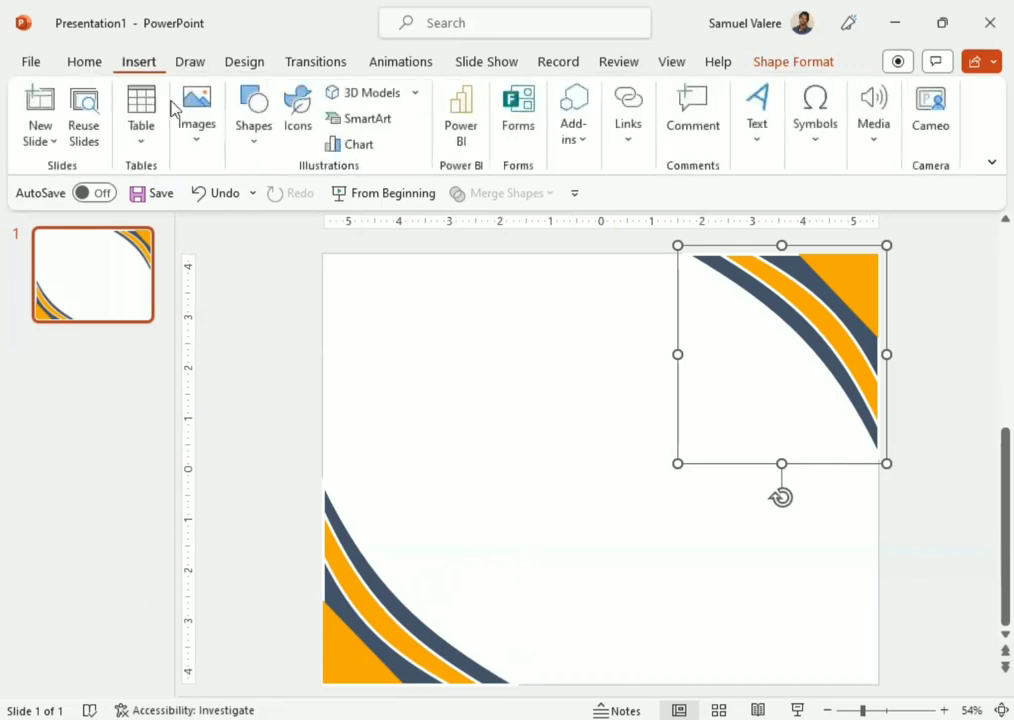
left_click(253, 118)
left_click(340, 336)
left_click_drag(339, 332, 862, 664)
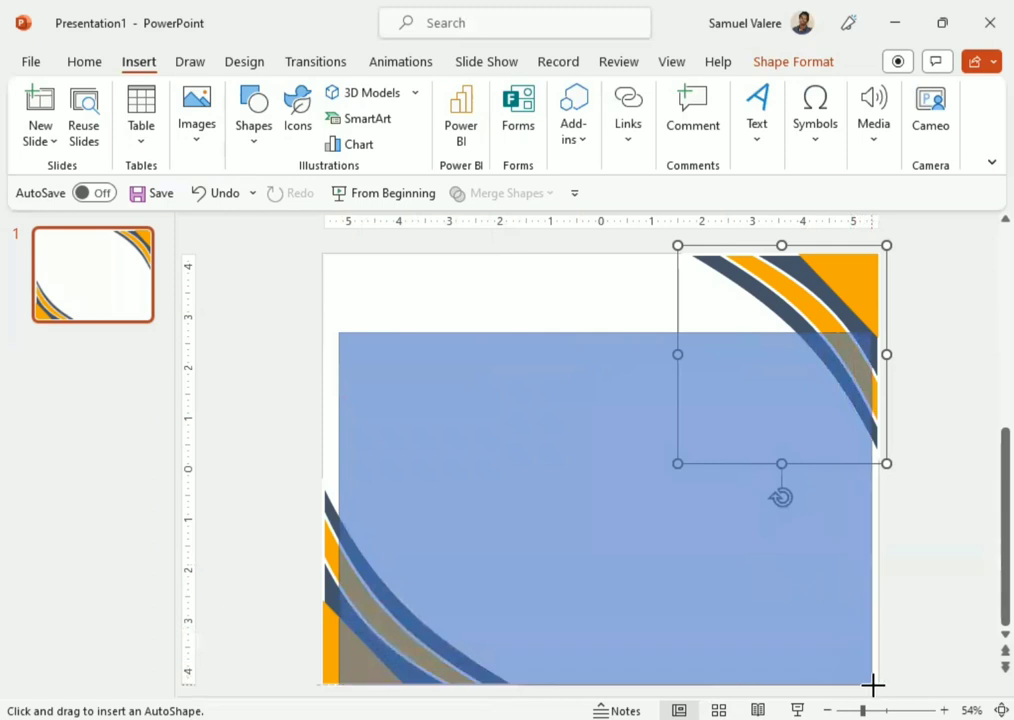
left_click_drag(862, 664, 879, 680)
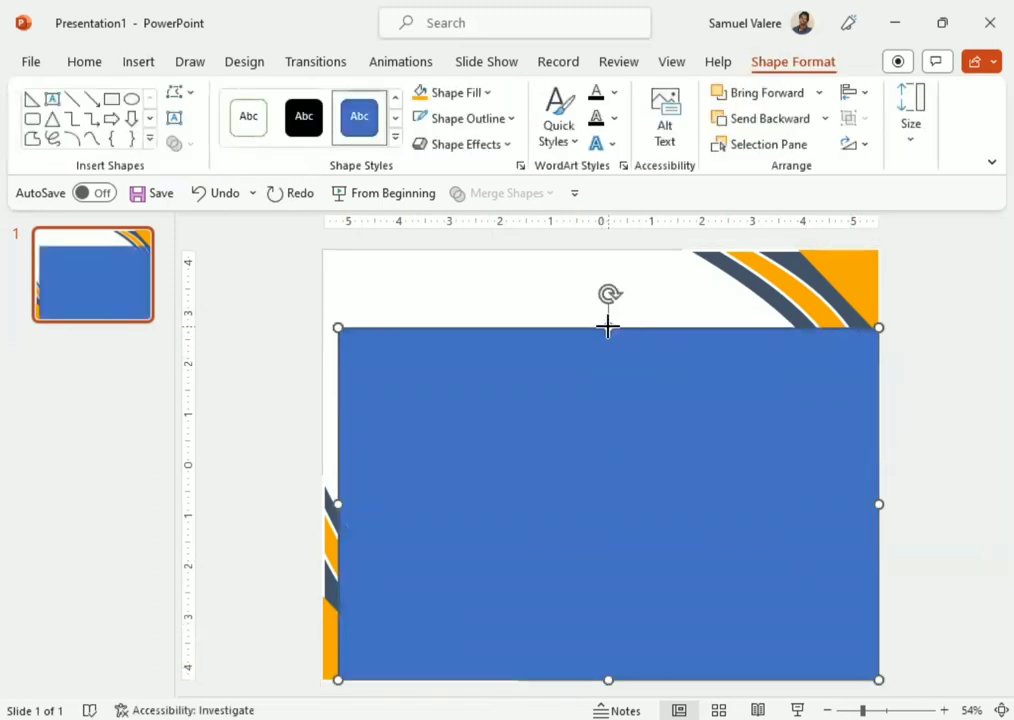
left_click_drag(607, 328, 600, 250)
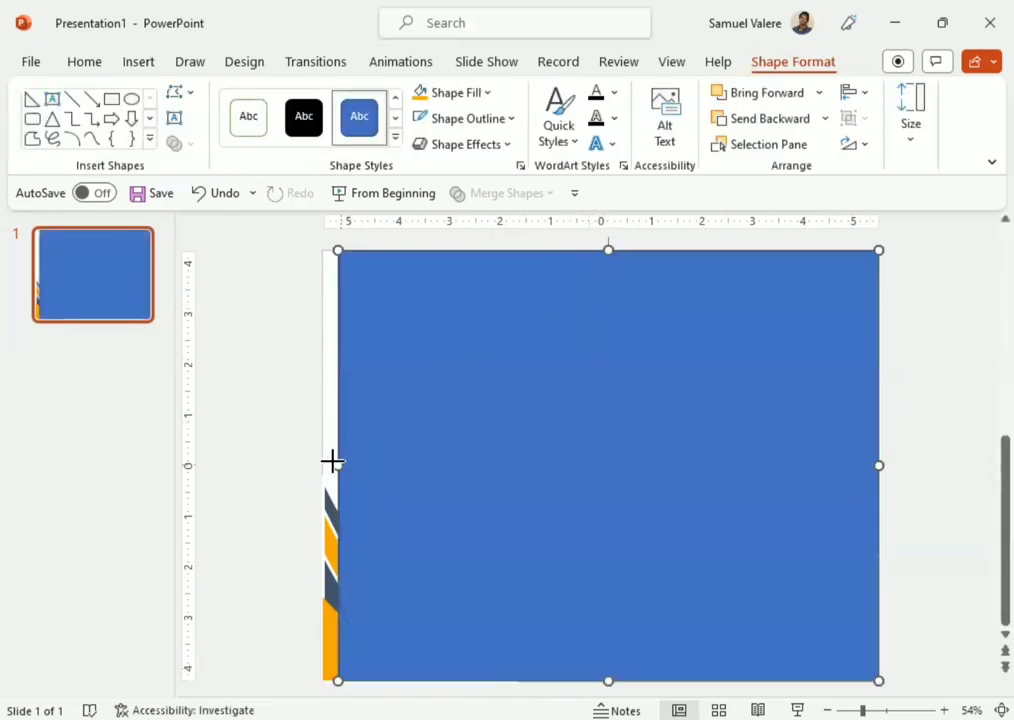
left_click_drag(339, 466, 322, 466)
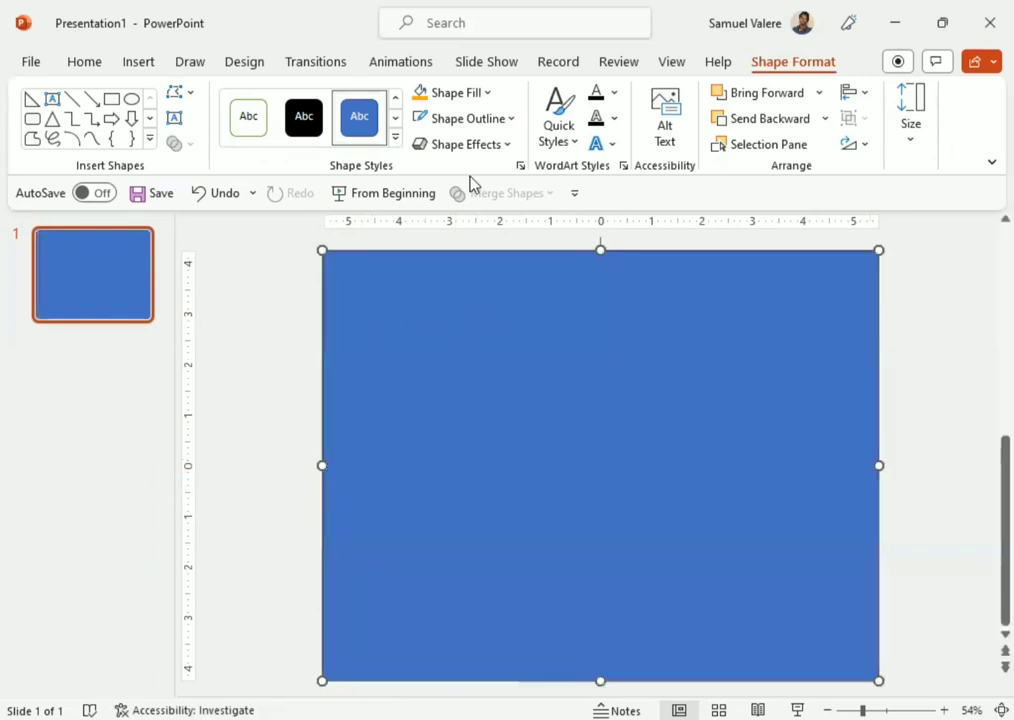
Give the rectangle a 6 pt white outline and no fill.
left_click(511, 120)
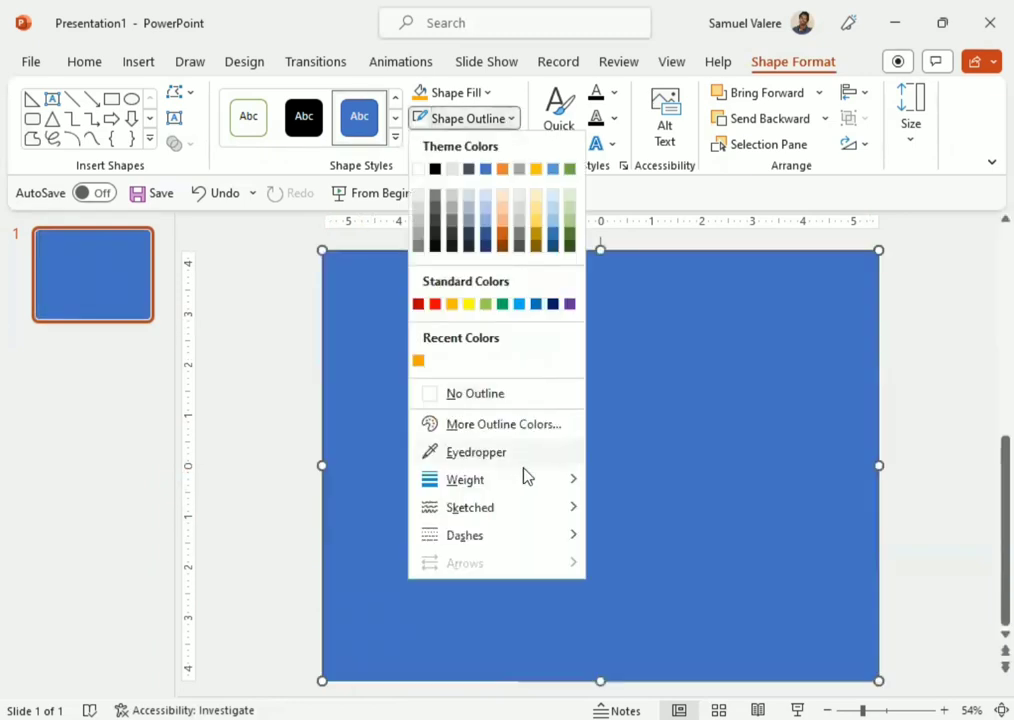
mouse_move(500, 479)
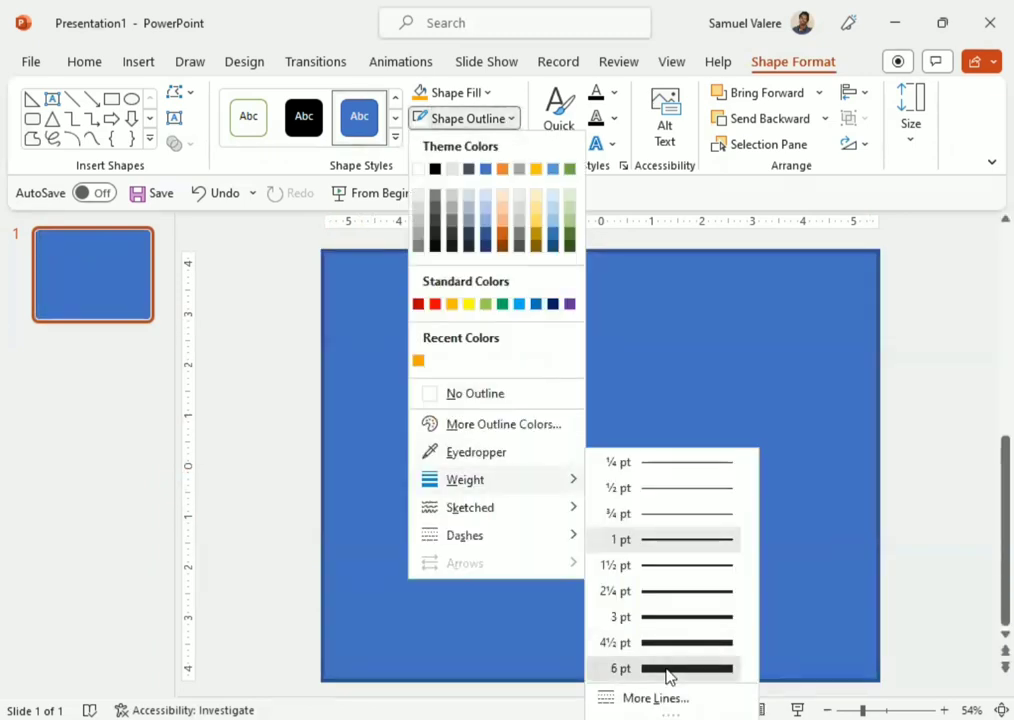
left_click(668, 670)
left_click(513, 121)
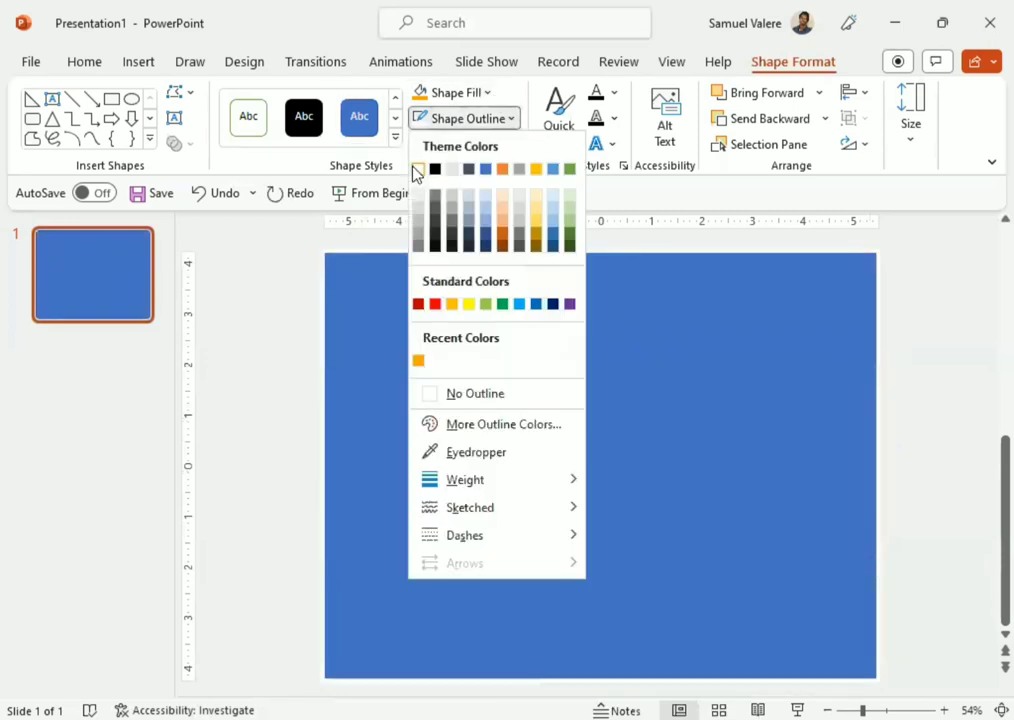
left_click(417, 170)
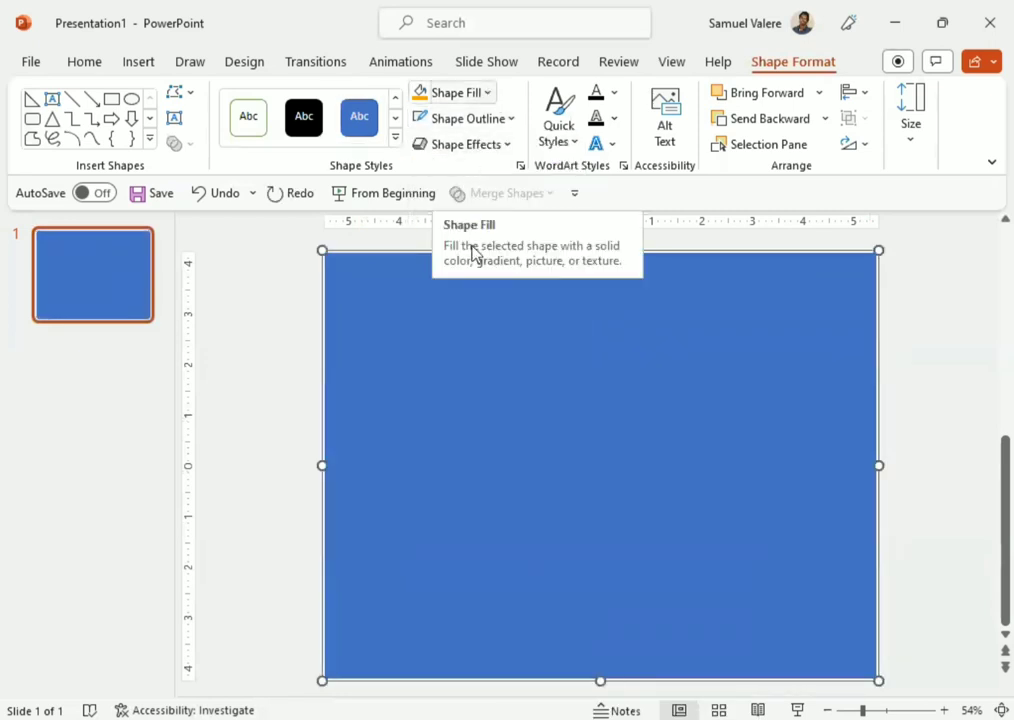
left_click(452, 92)
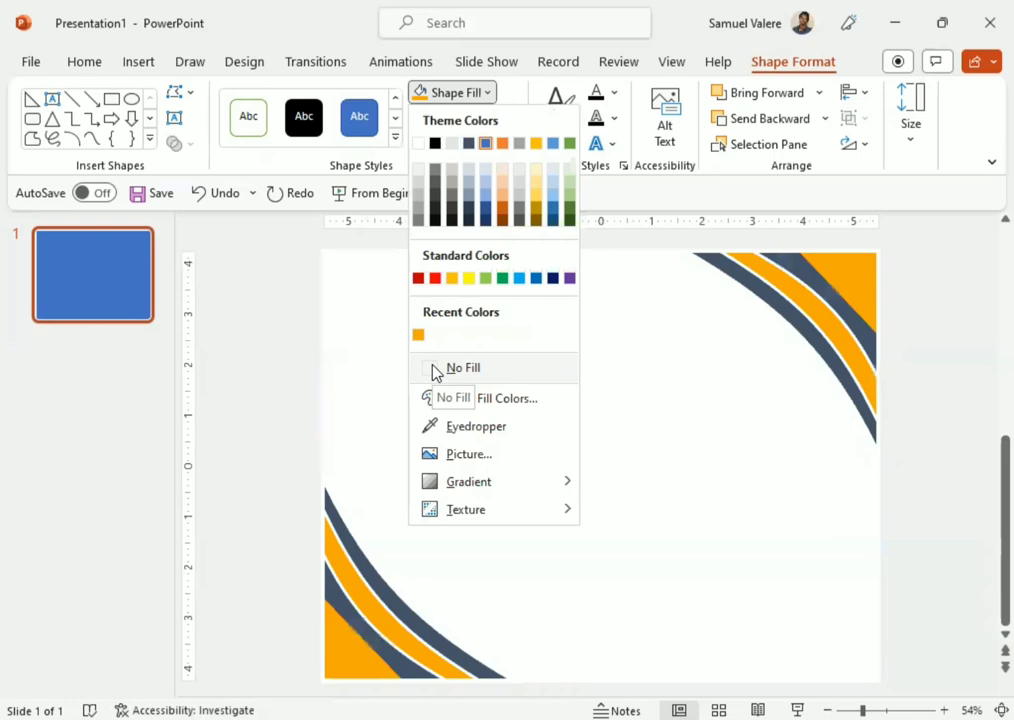
left_click(438, 370)
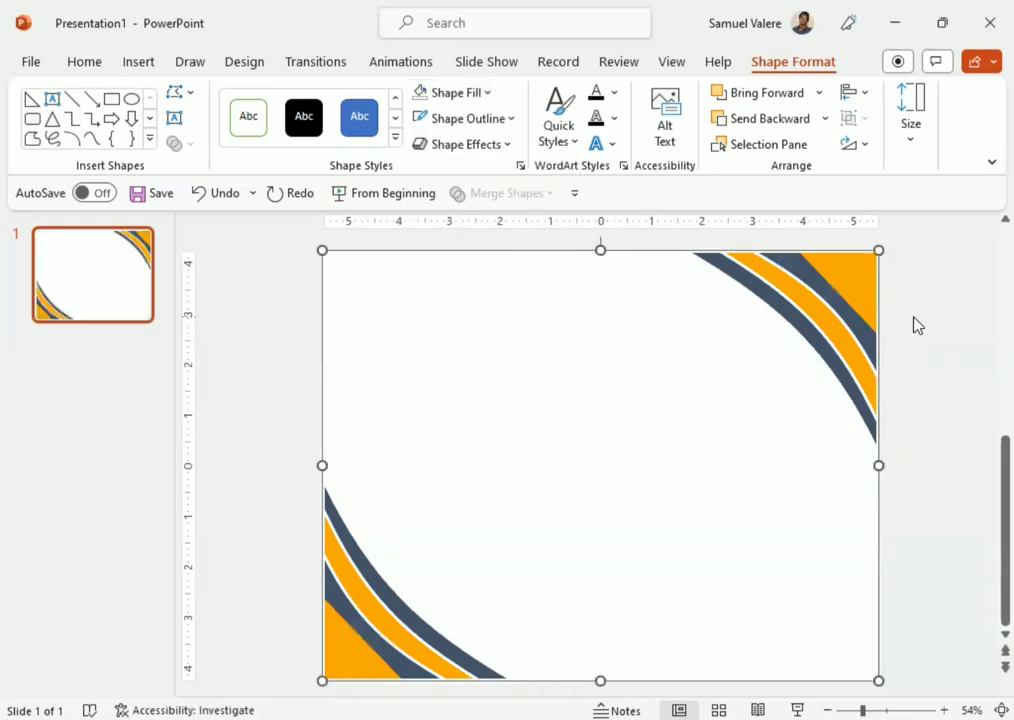
left_click(917, 325)
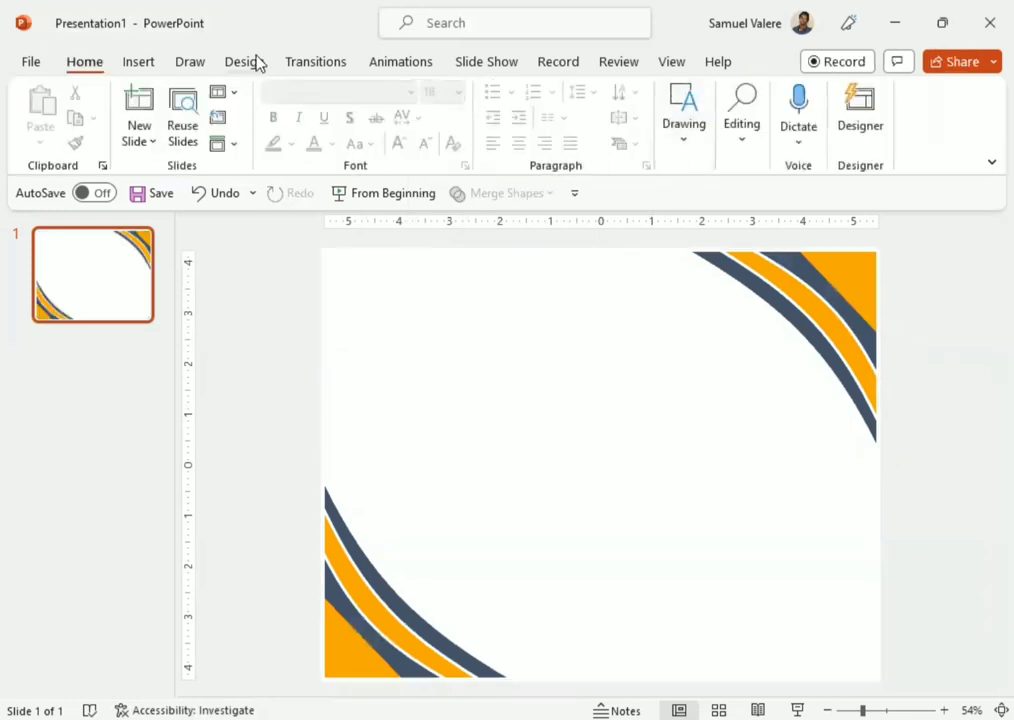
Draw a filled rectangle across the slide's centre, between the two corner designs.
left_click(139, 63)
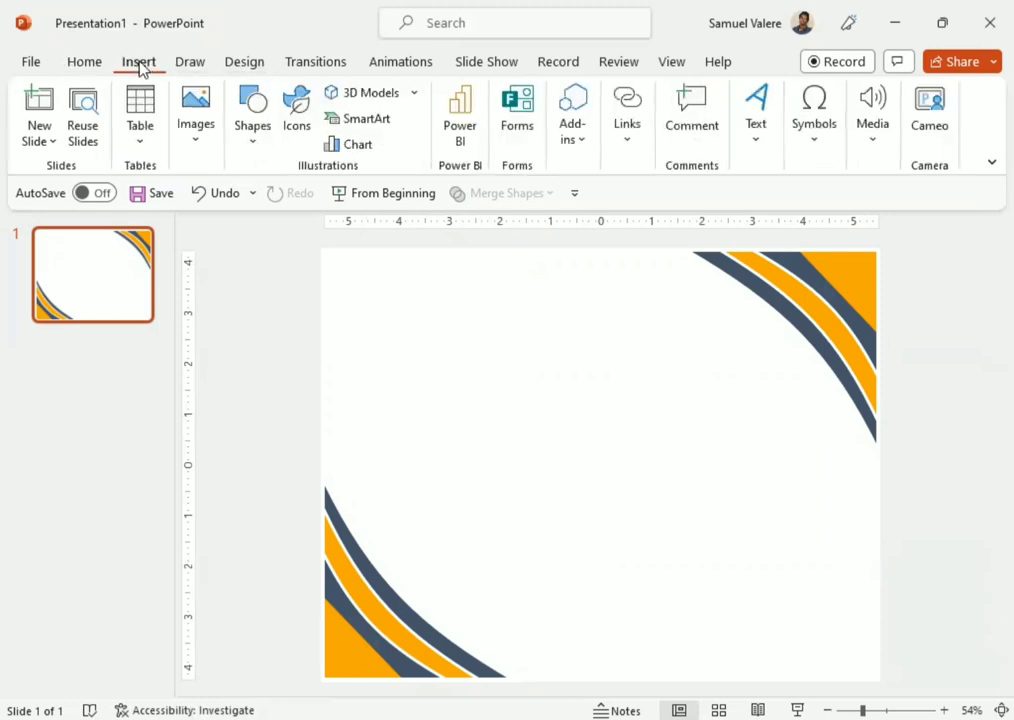
left_click(255, 140)
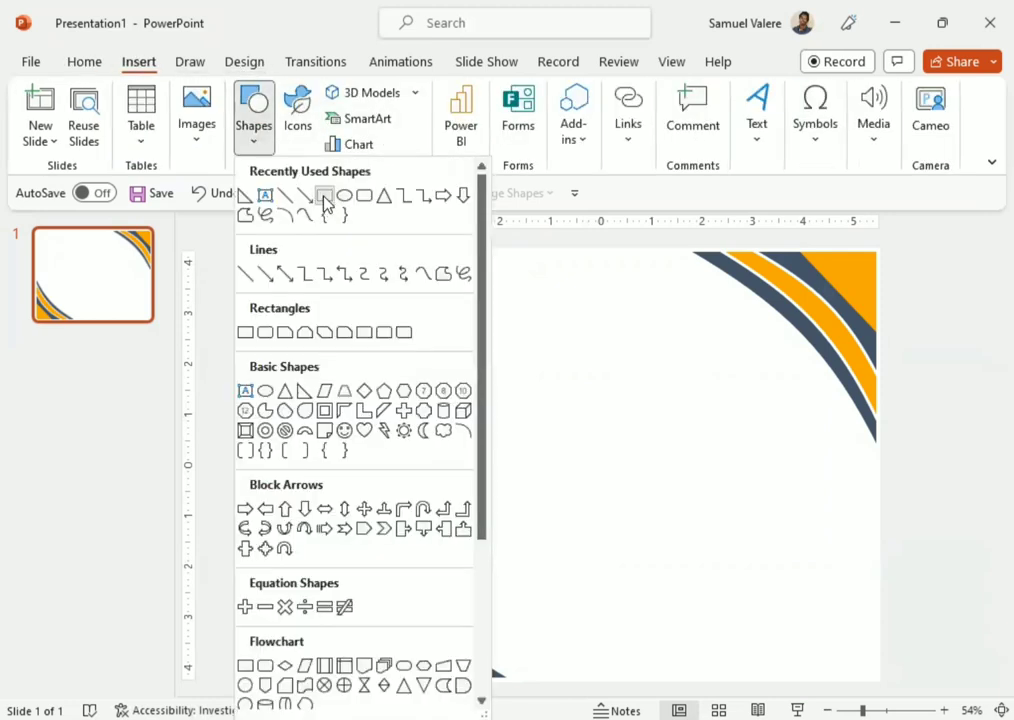
left_click(325, 203)
mouse_move(428, 334)
left_mouse_down()
mouse_move(760, 601)
mouse_move(774, 596)
left_mouse_up()
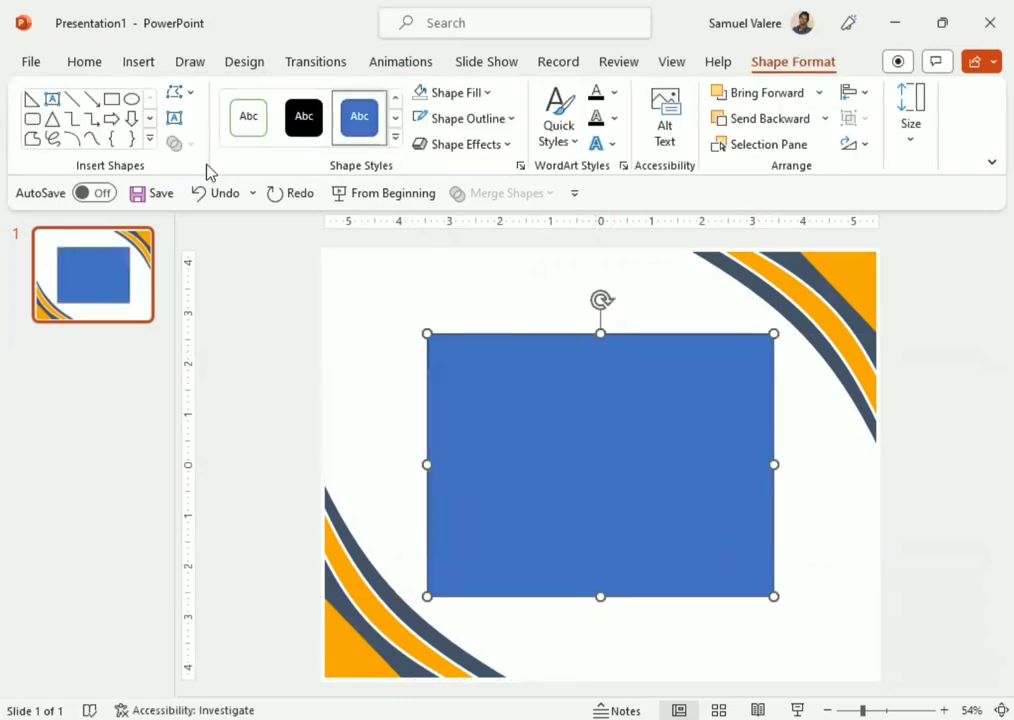
left_click(52, 118)
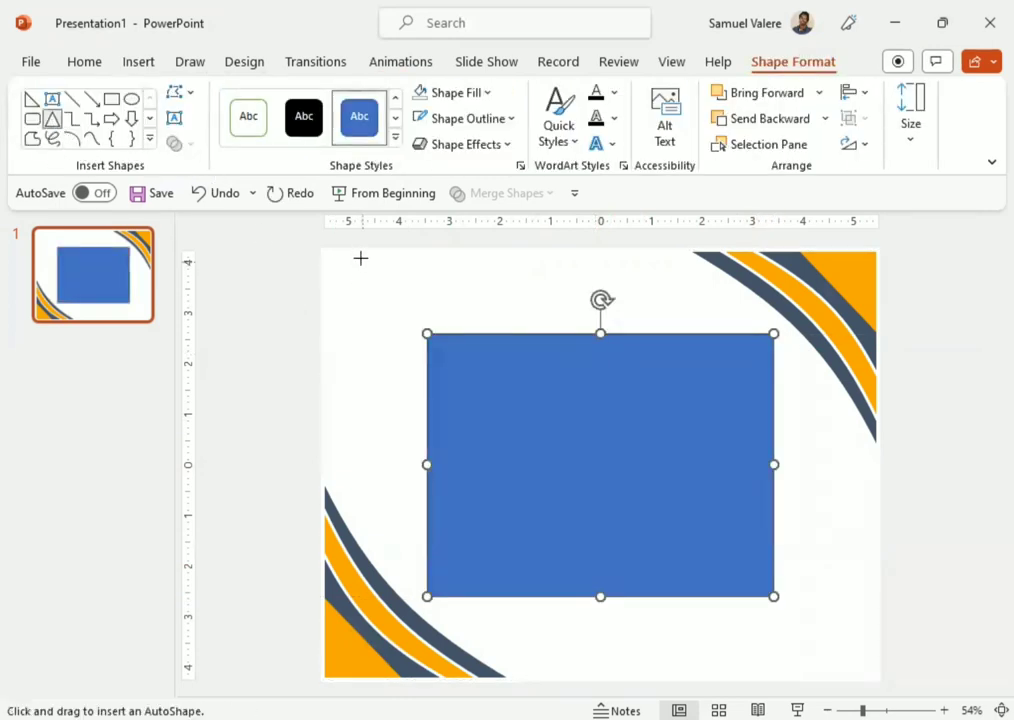
Draw a triangle and rotate it diagonally over the rectangle's top-left corner.
left_click_drag(360, 258, 421, 301)
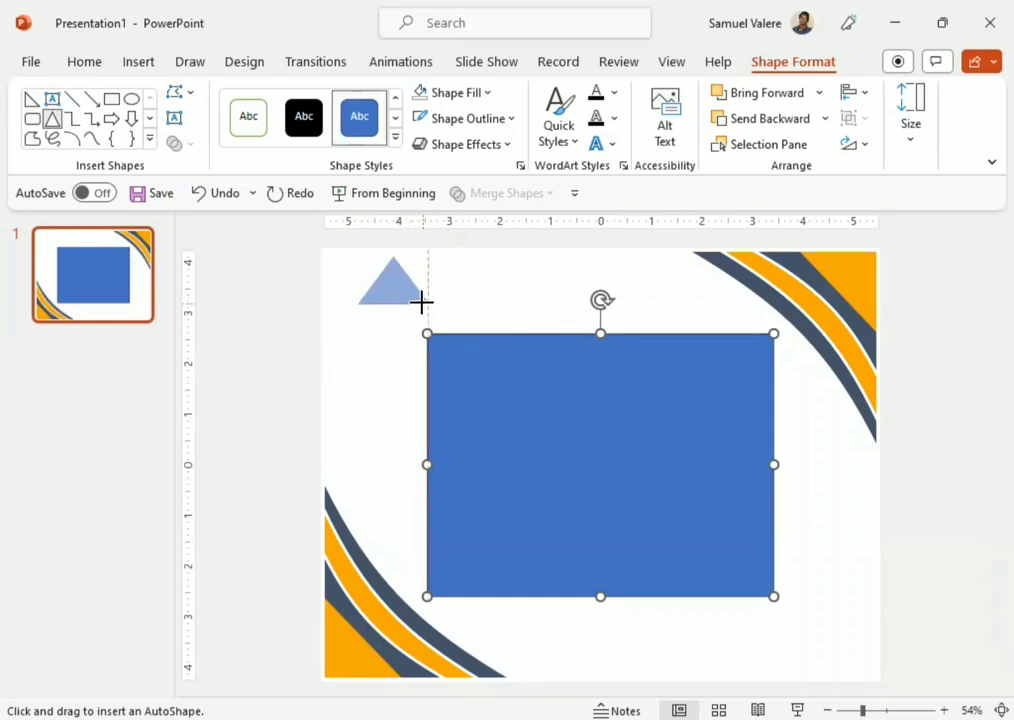
left_click_drag(421, 301, 421, 334)
left_click_drag(431, 274, 389, 287)
left_click_drag(437, 344, 428, 336)
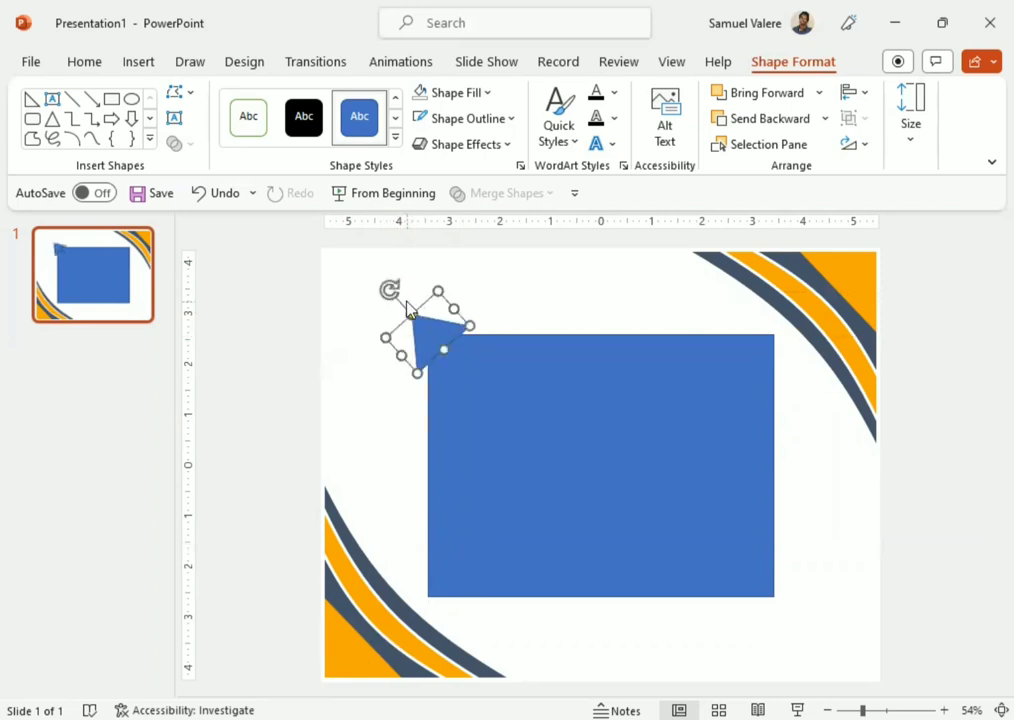
left_click_drag(389, 290, 389, 287)
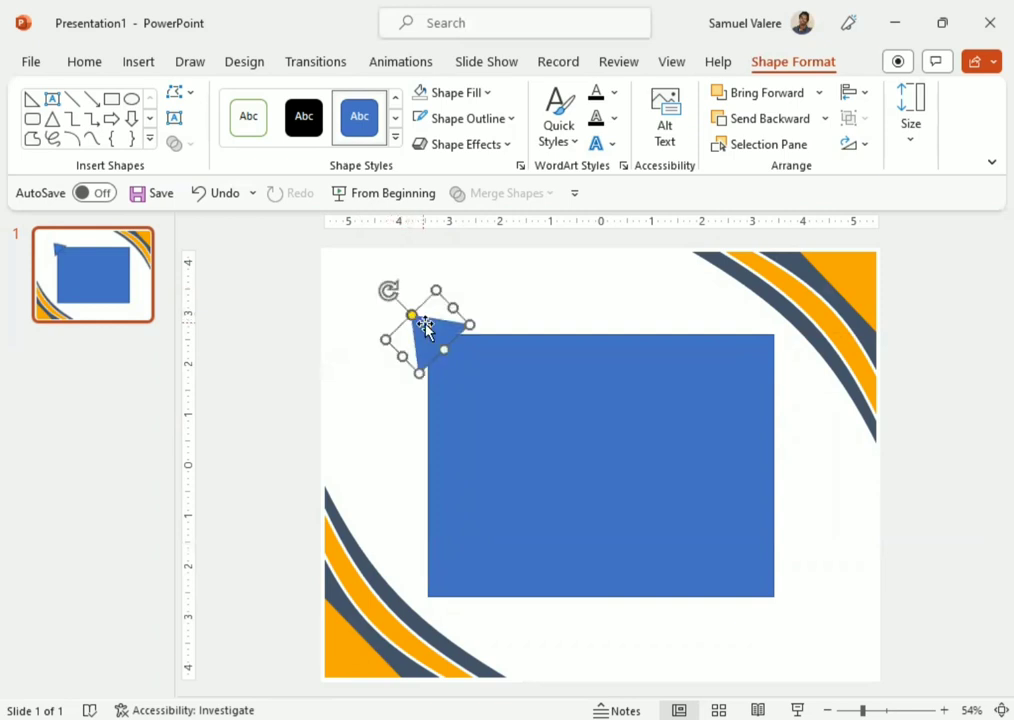
Place a second rotated triangle on the rectangle's bottom-right corner and refine the top-left one's angle.
left_click_drag(425, 324, 758, 575)
key("ctrl+z")
left_click_drag(721, 538, 805, 617)
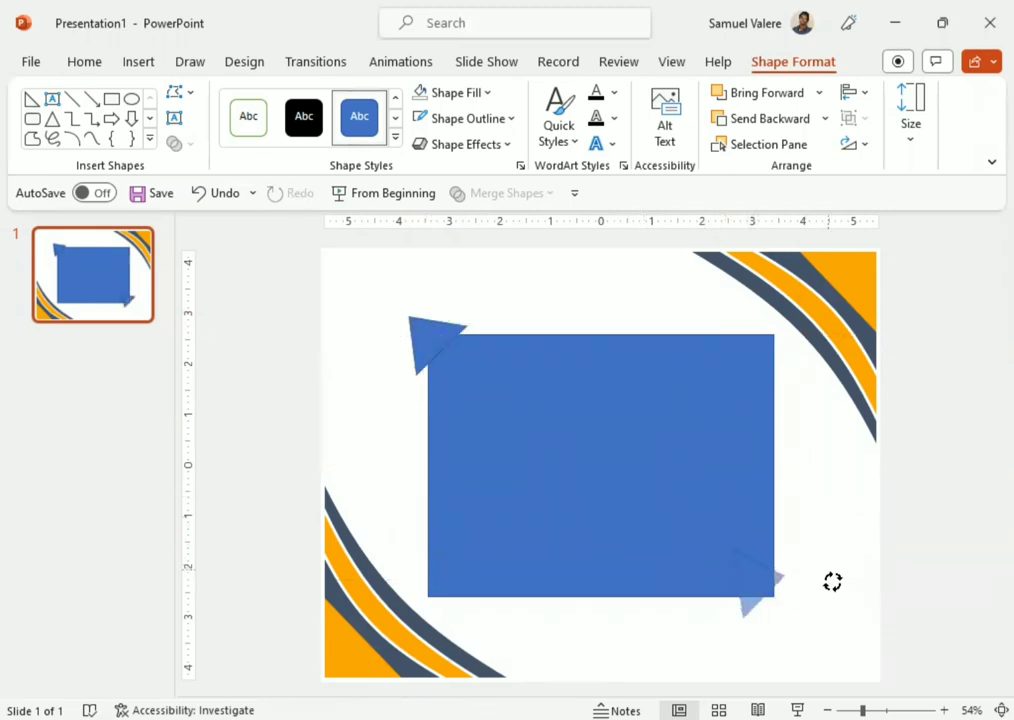
left_click_drag(761, 573, 781, 595)
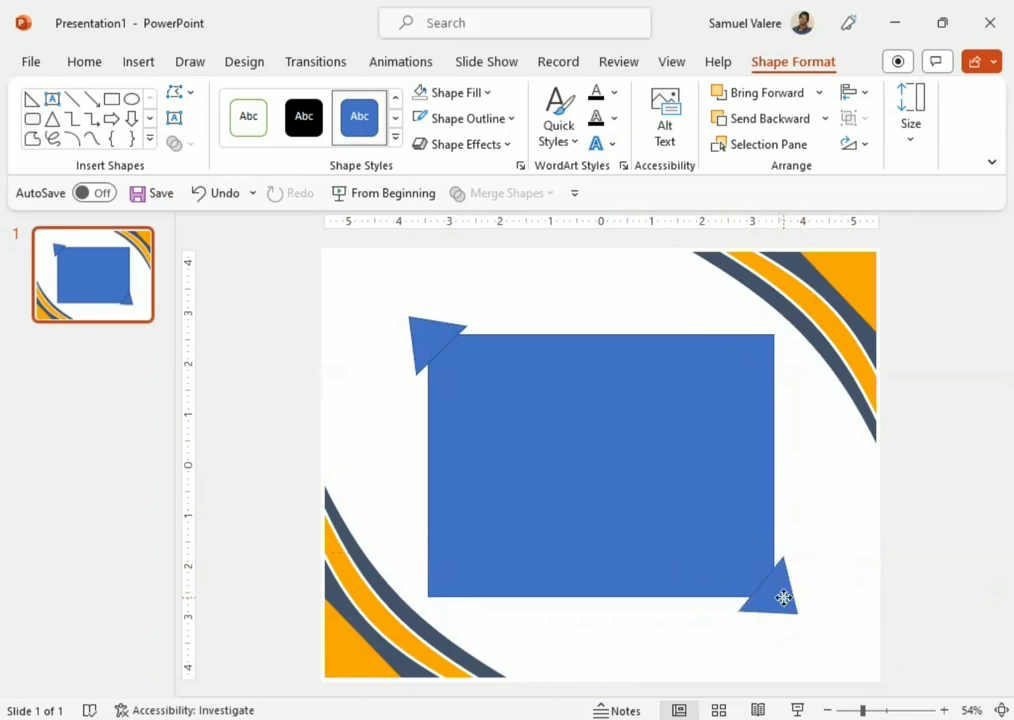
left_click_drag(781, 595, 781, 595)
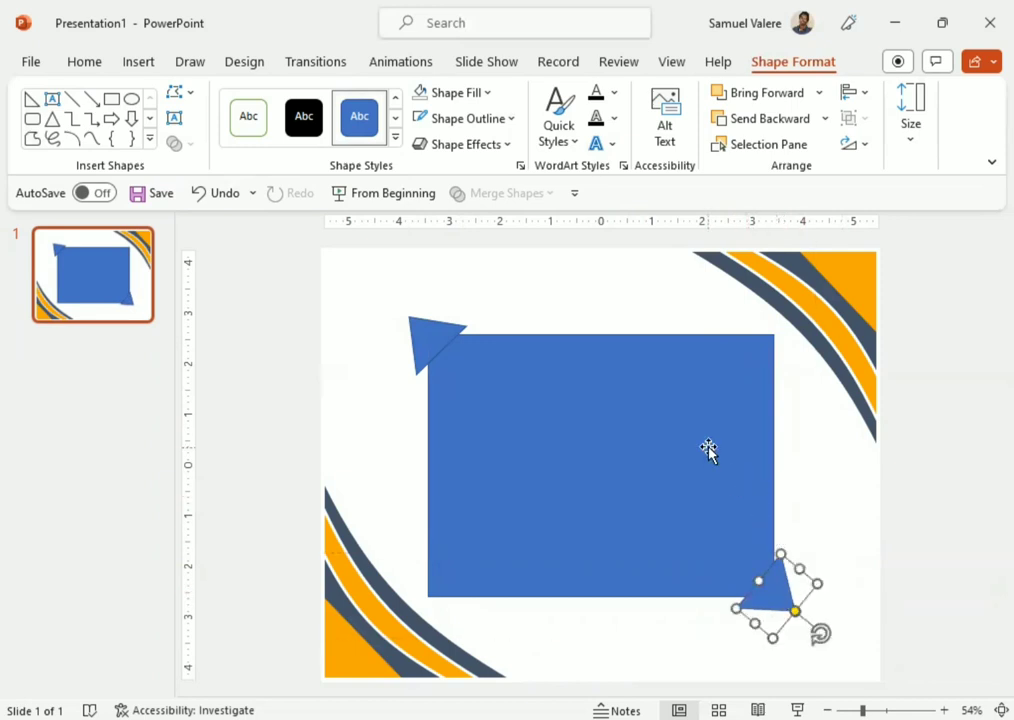
left_click(434, 344)
left_click_drag(385, 292, 385, 292)
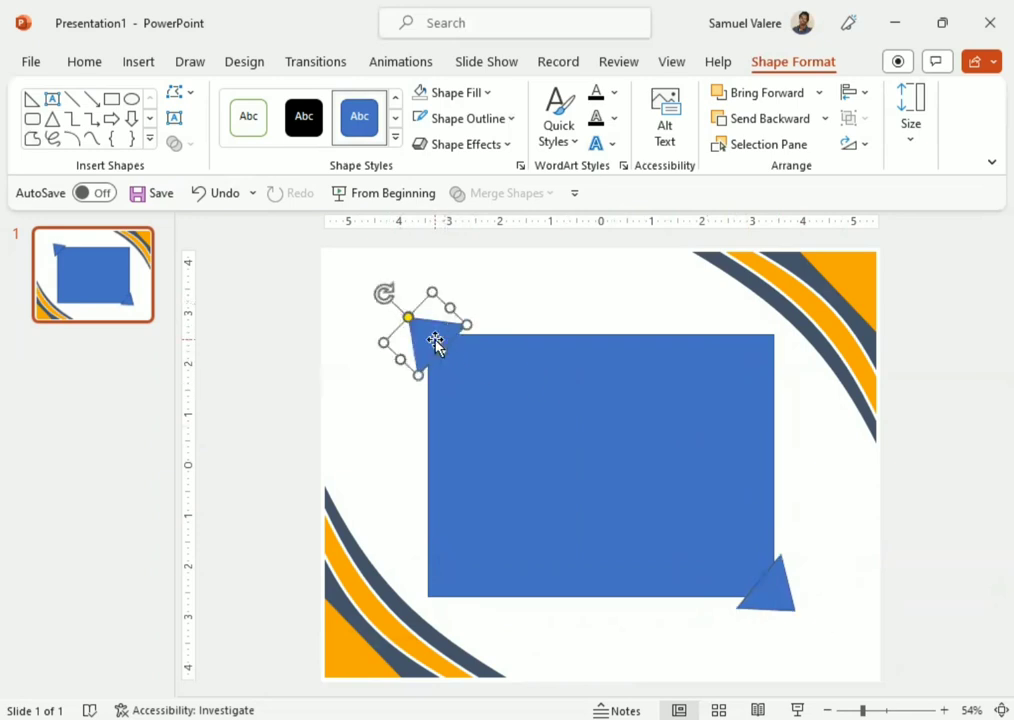
Fragment the rectangle with both overlapping triangles using Merge Shapes.
left_click_drag(436, 344, 436, 338)
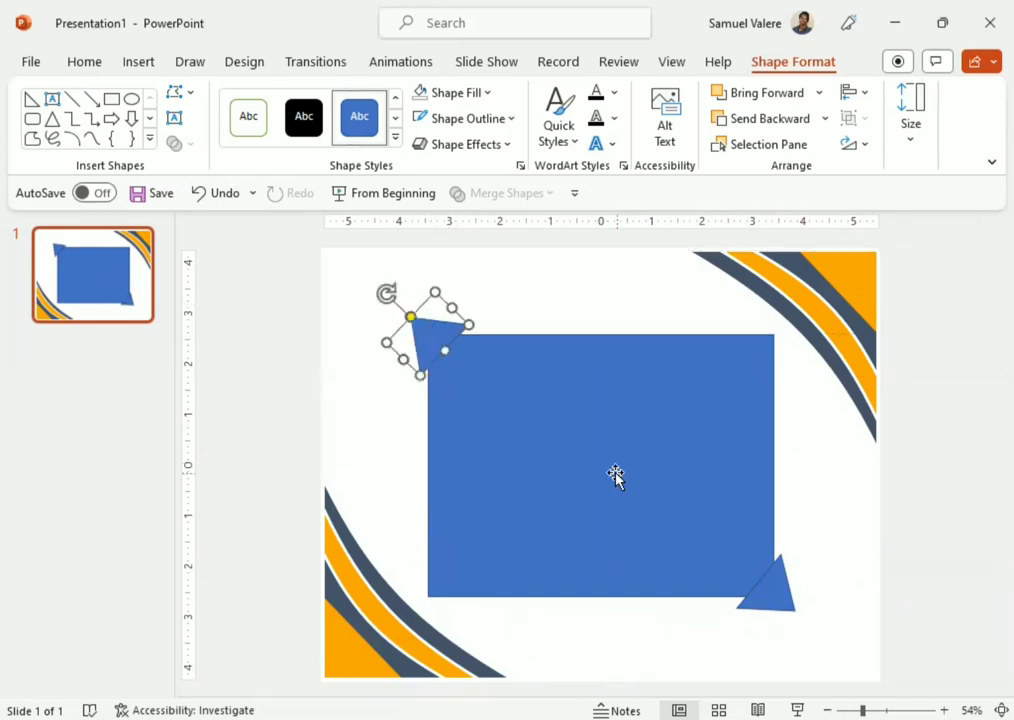
left_click(631, 389)
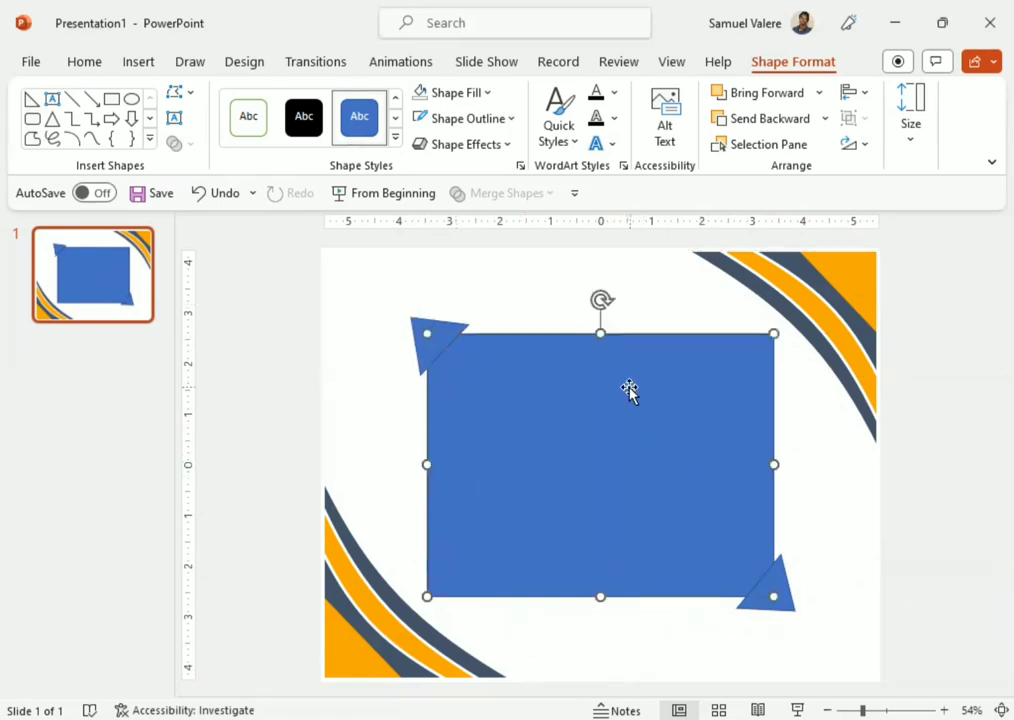
left_click(418, 328, "shift")
left_click(784, 600, "shift")
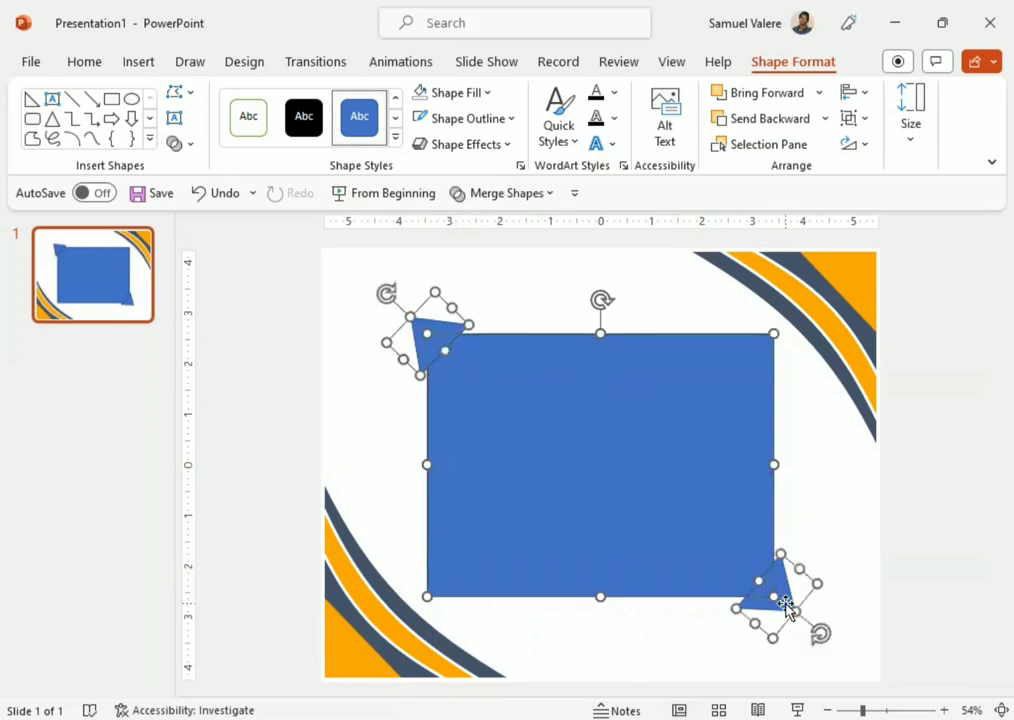
left_click(191, 144)
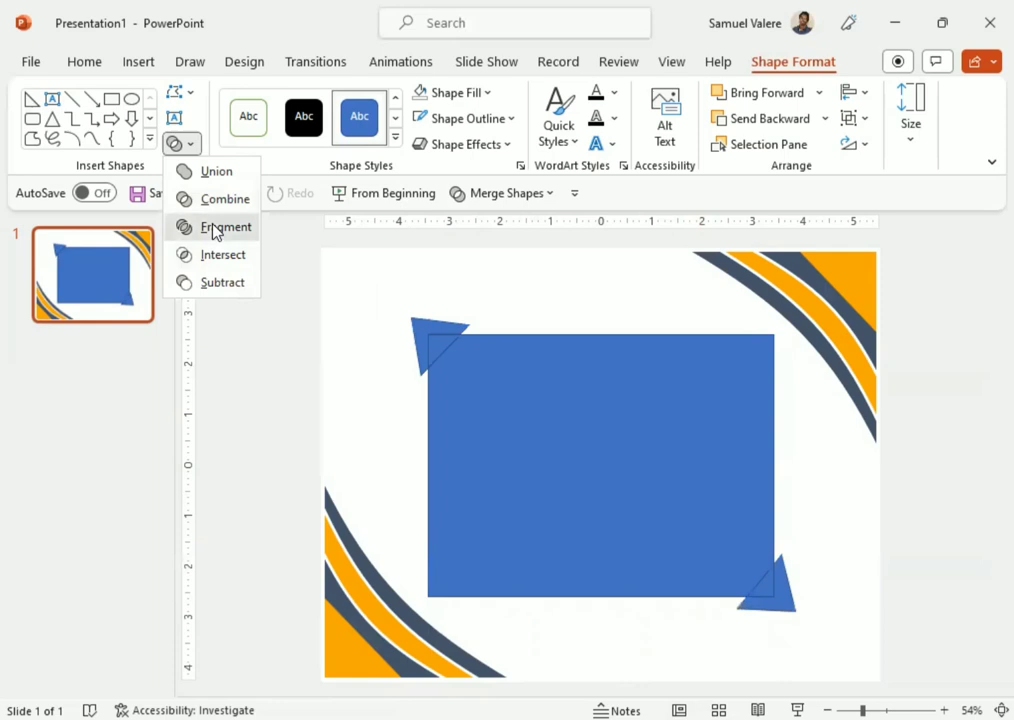
left_click(215, 228)
Delete the triangle and small corner fragments, leaving the clipped-corner rectangle.
left_click(375, 303)
left_click(420, 322)
key("Delete")
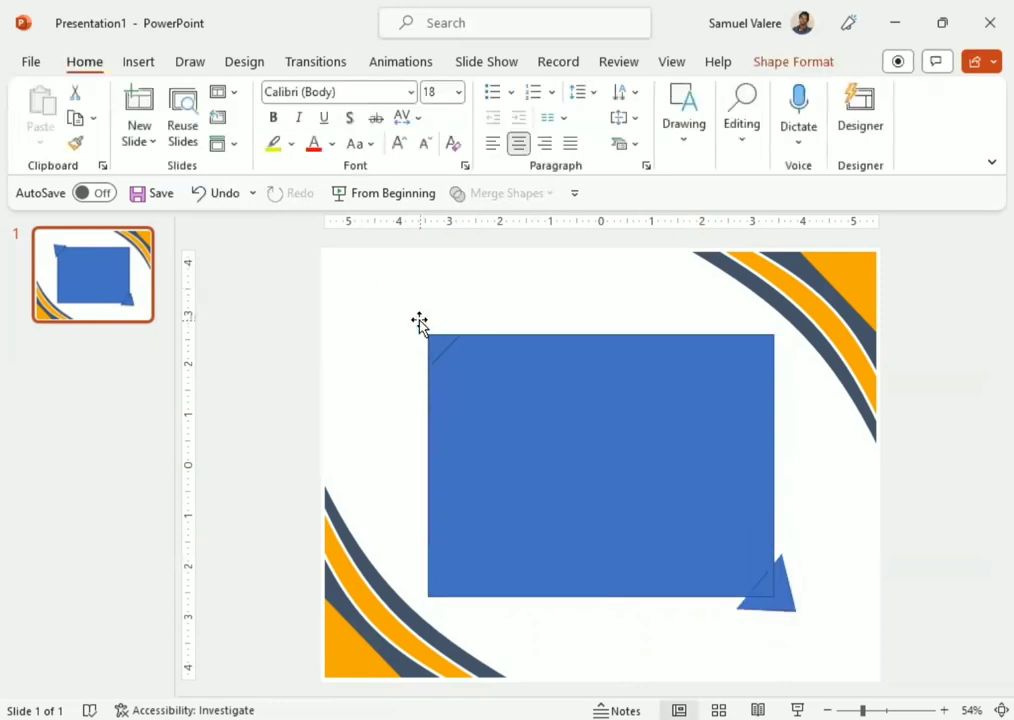
left_click(785, 605)
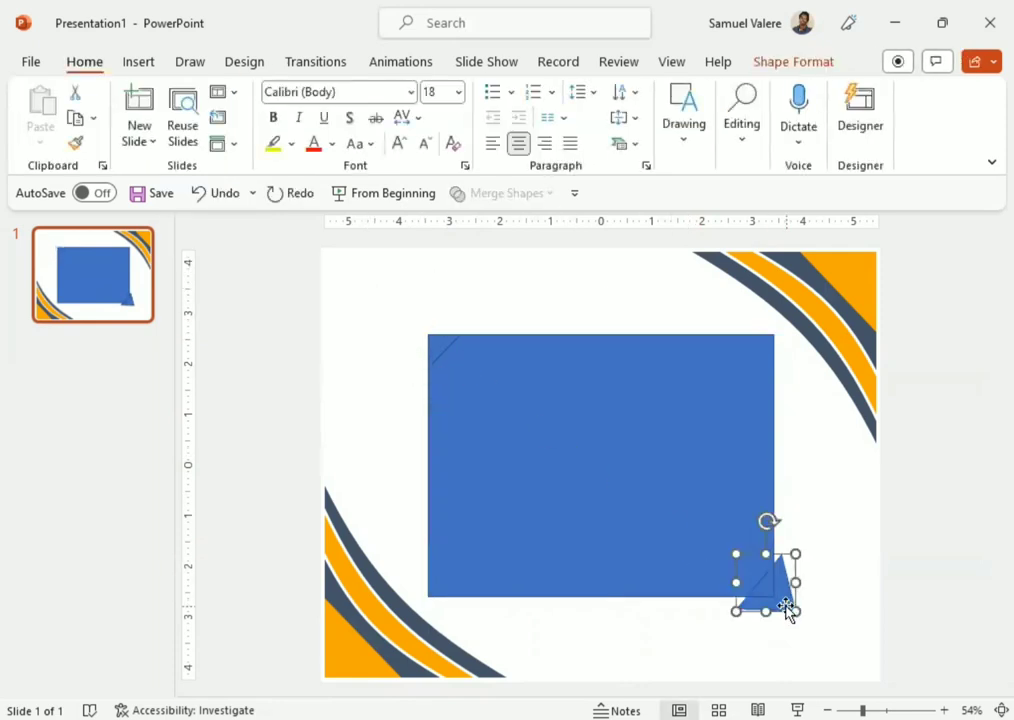
key("Delete")
left_click(763, 591)
key("Delete")
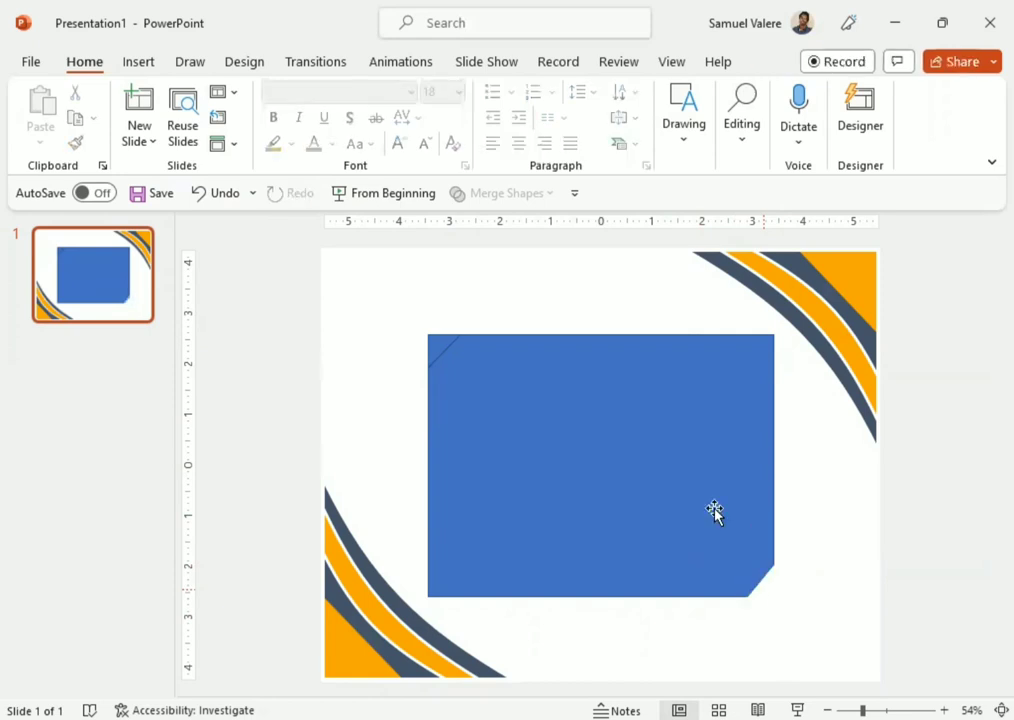
left_click(443, 347)
key("Delete")
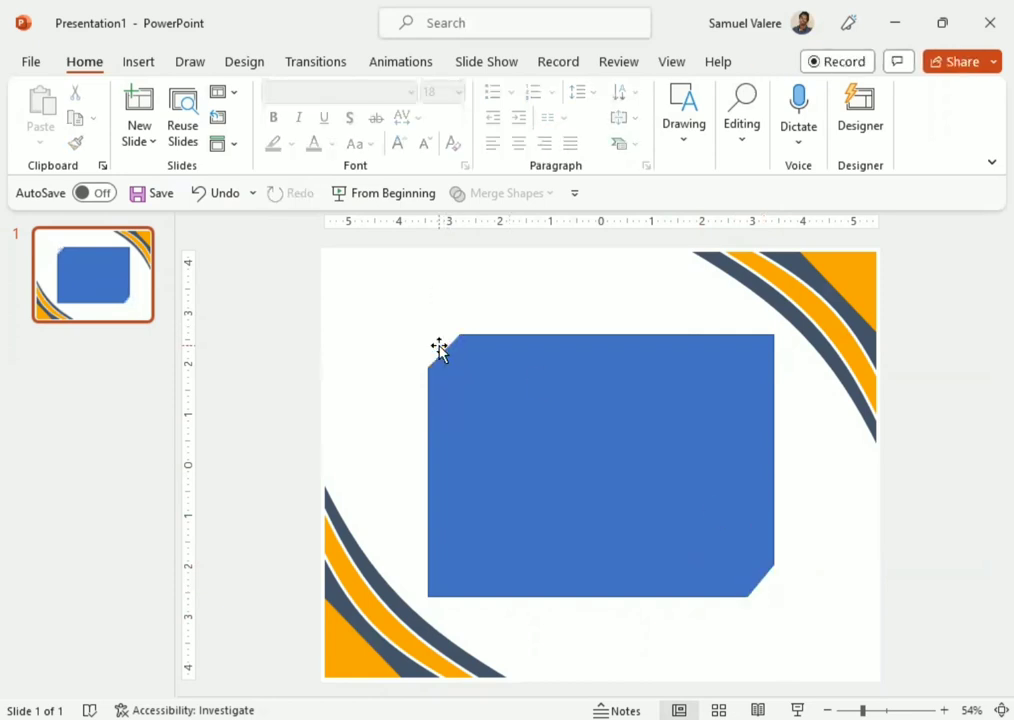
left_click(507, 425)
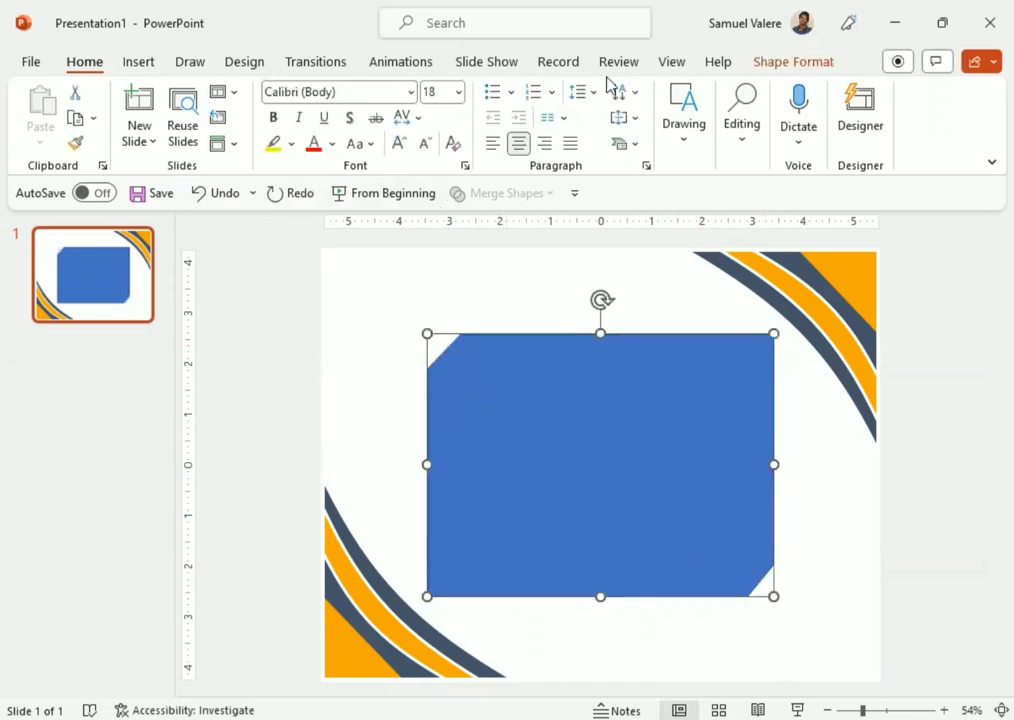
Give the clipped shape an orange 6 pt outline.
left_click(781, 64)
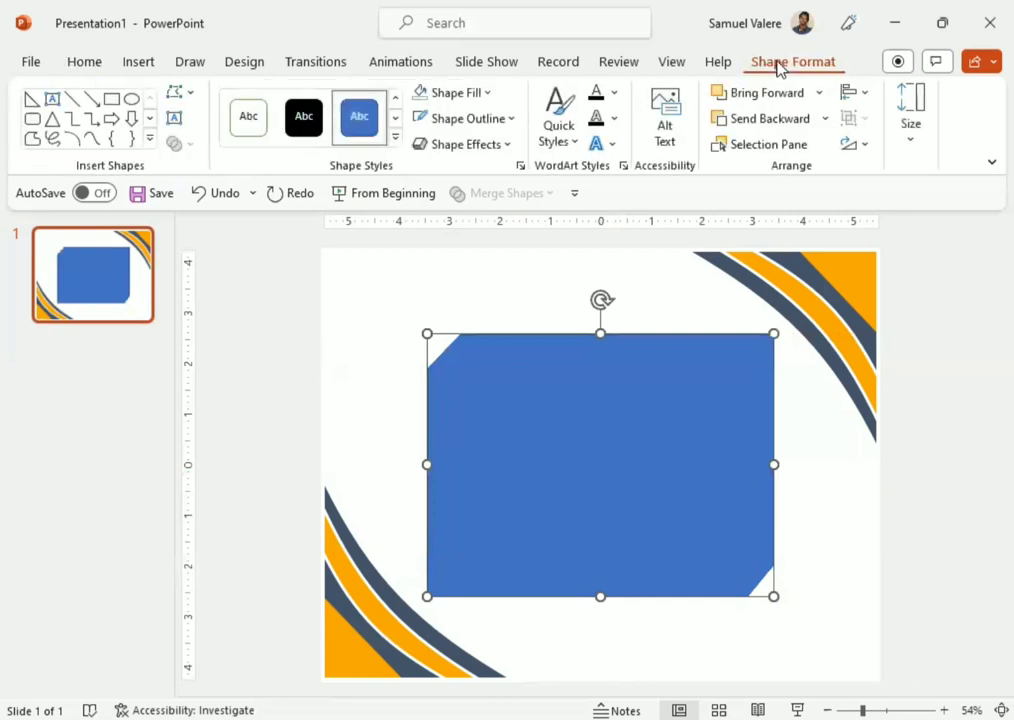
left_click(513, 119)
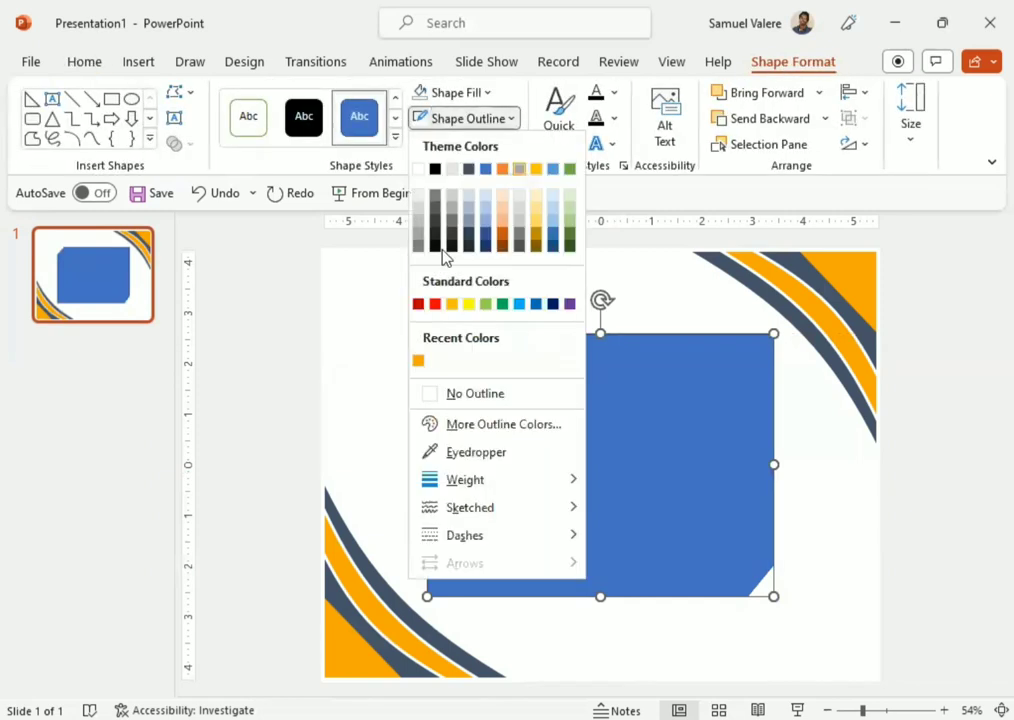
left_click(436, 168)
left_click(511, 119)
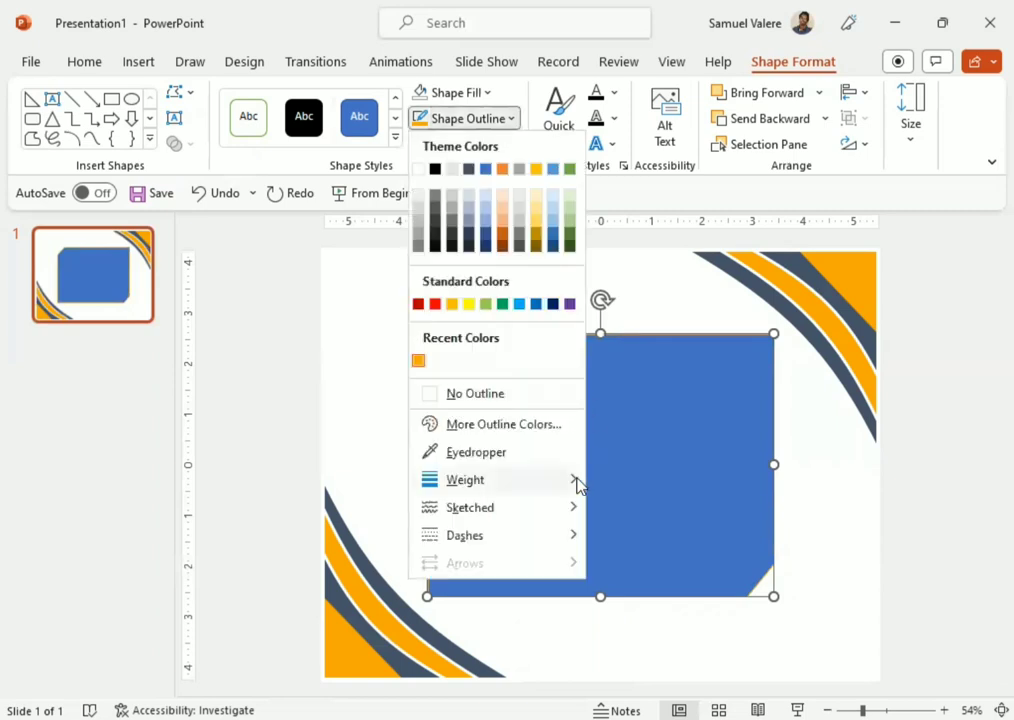
mouse_move(577, 485)
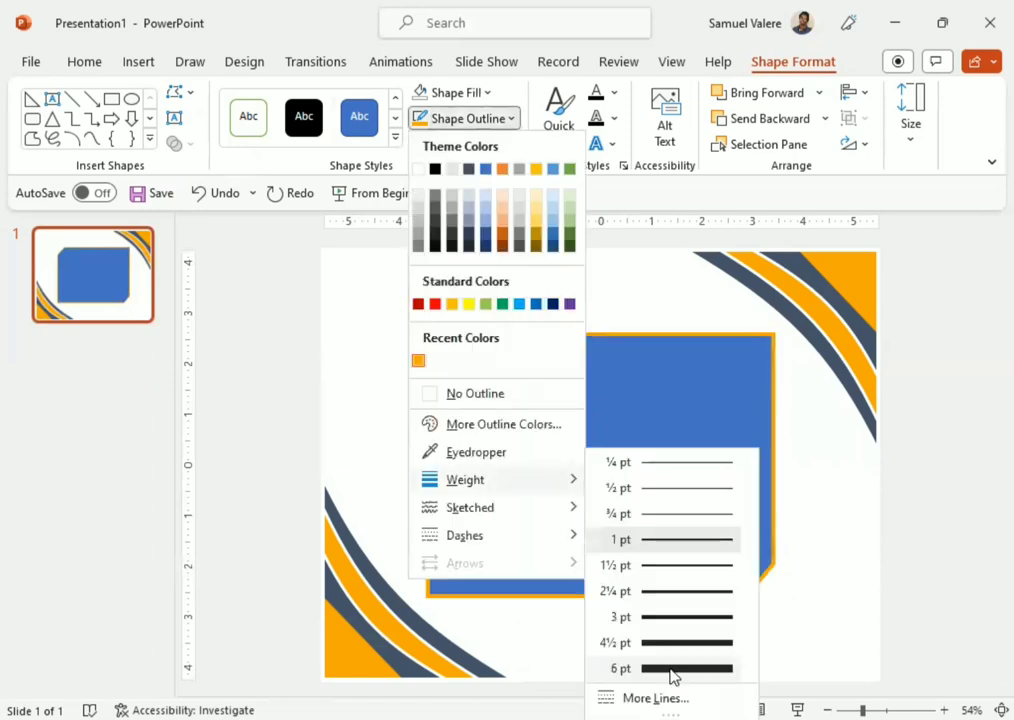
left_click(672, 670)
Set the shape's fill to No Fill so only the outline remains.
left_click(488, 93)
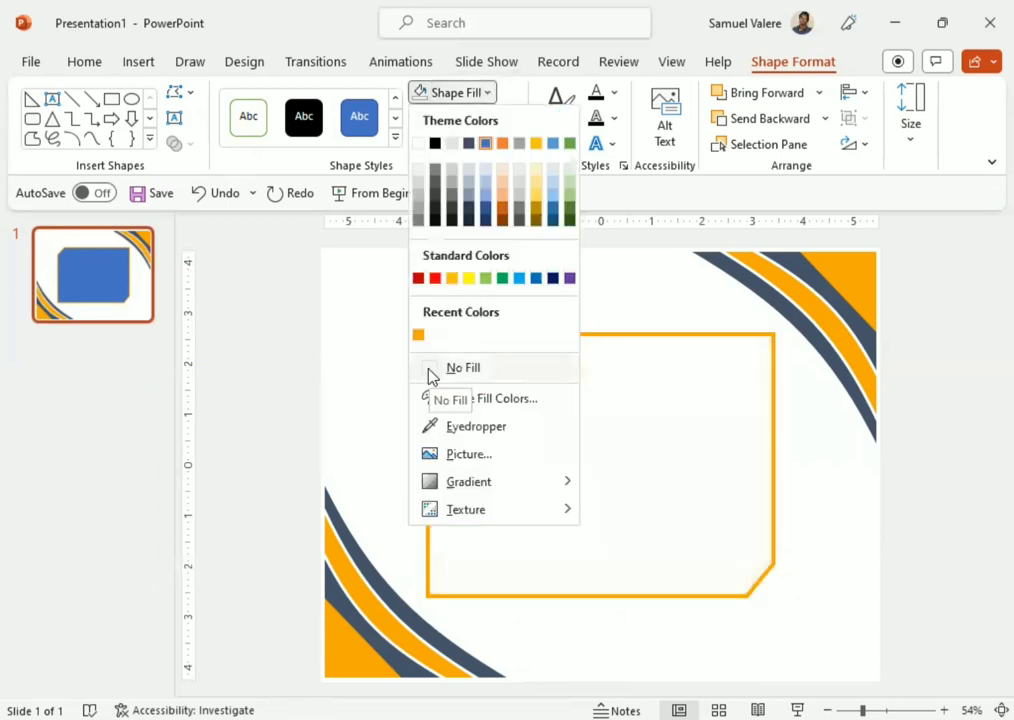
left_click(430, 372)
left_click(490, 118)
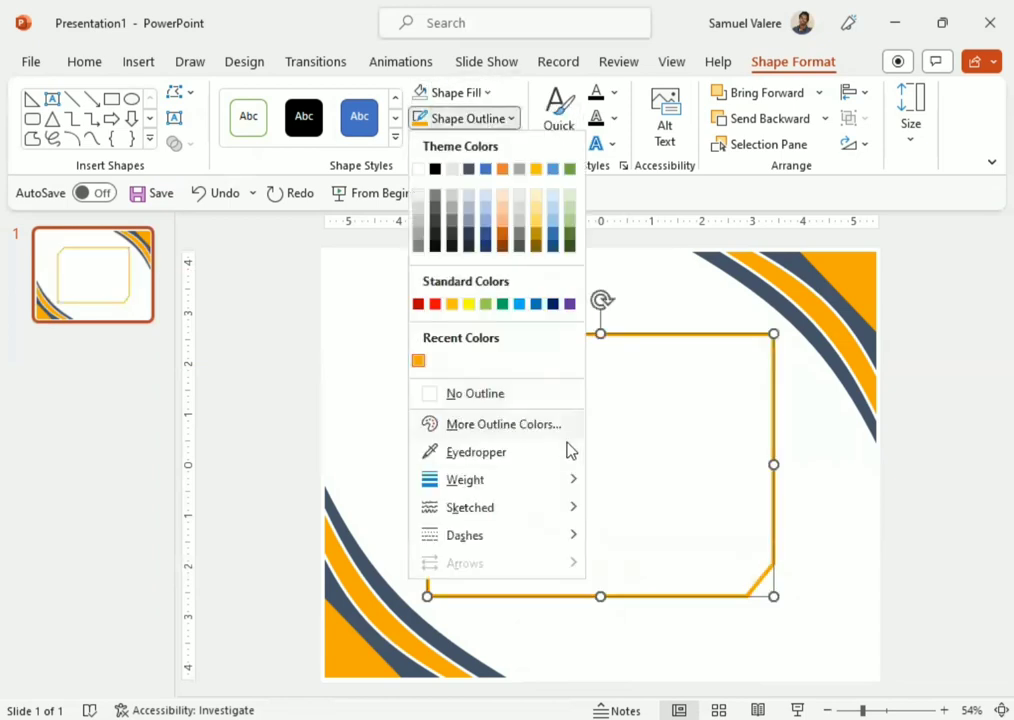
mouse_move(575, 485)
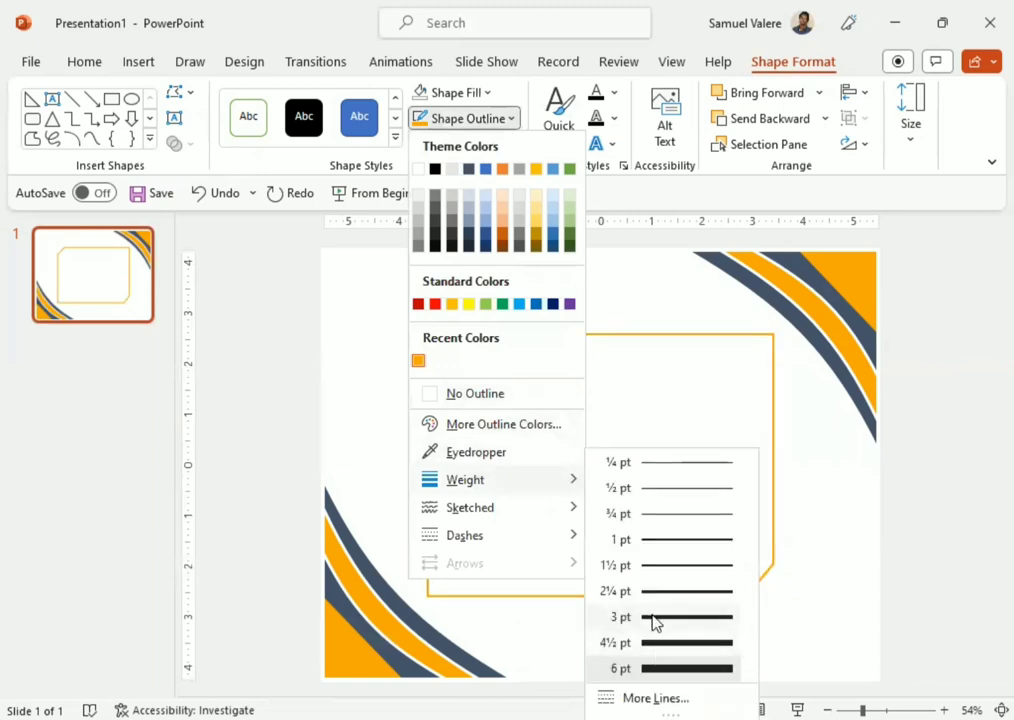
Enlarge the frame by dragging its corners toward the slide's top-left and bottom-right.
key("Escape")
left_click_drag(427, 332, 348, 262)
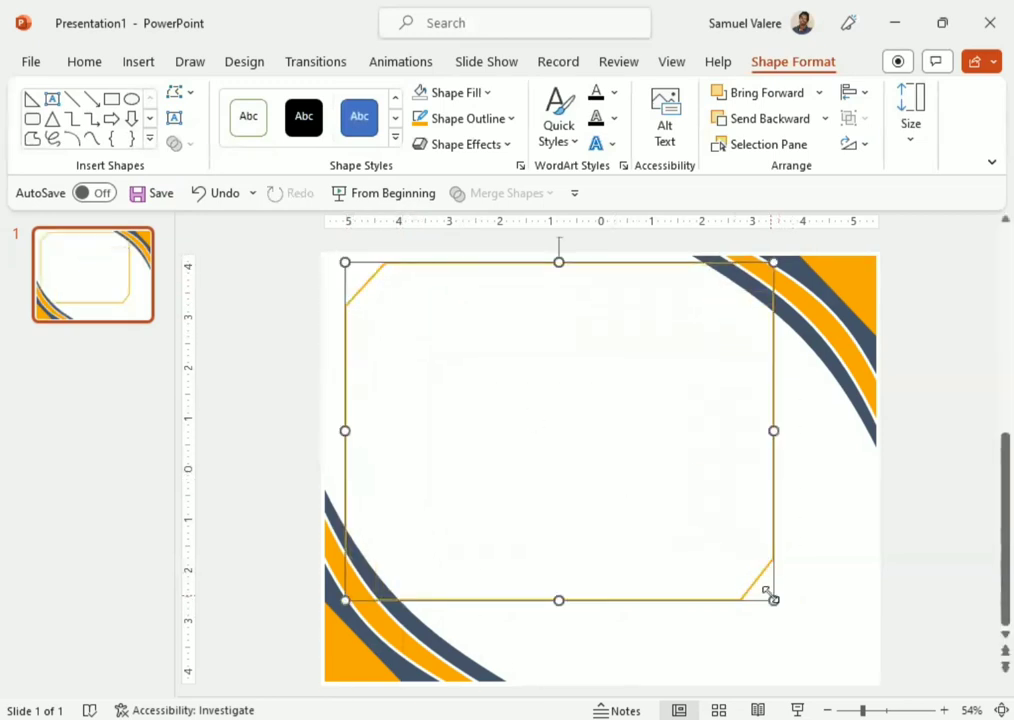
mouse_move(774, 598)
left_mouse_down()
mouse_move(793, 631)
mouse_move(862, 664)
mouse_move(846, 667)
left_mouse_up()
left_click_drag(514, 253, 524, 259)
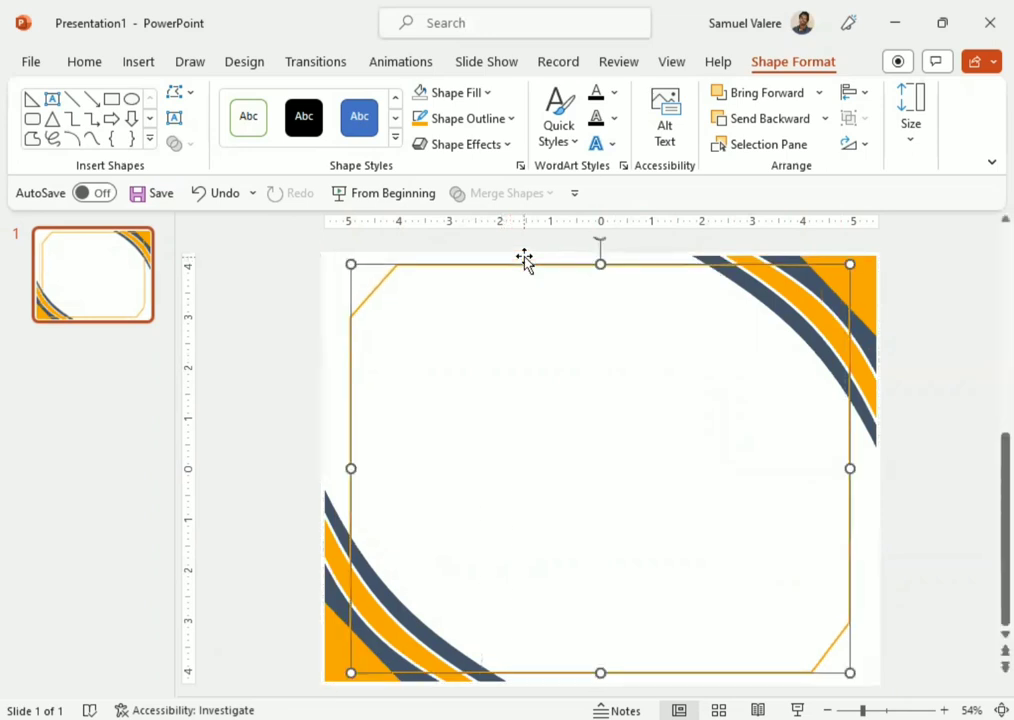
Send the frame backward behind the corner stripes and fine-tune its left and right edges.
left_click(776, 120)
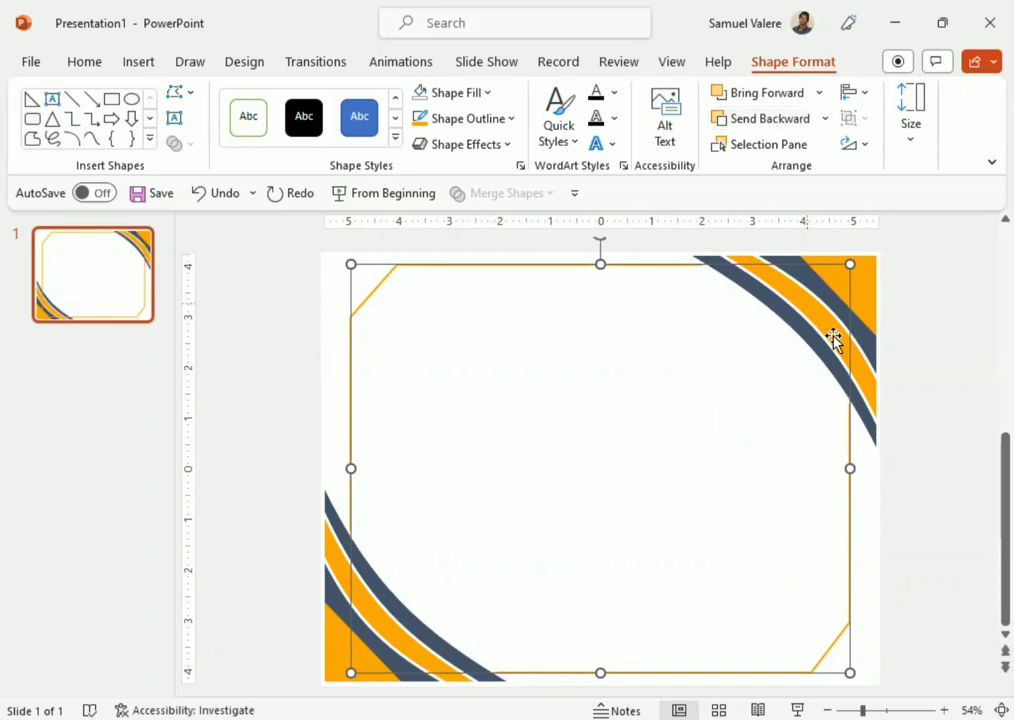
left_click(948, 367)
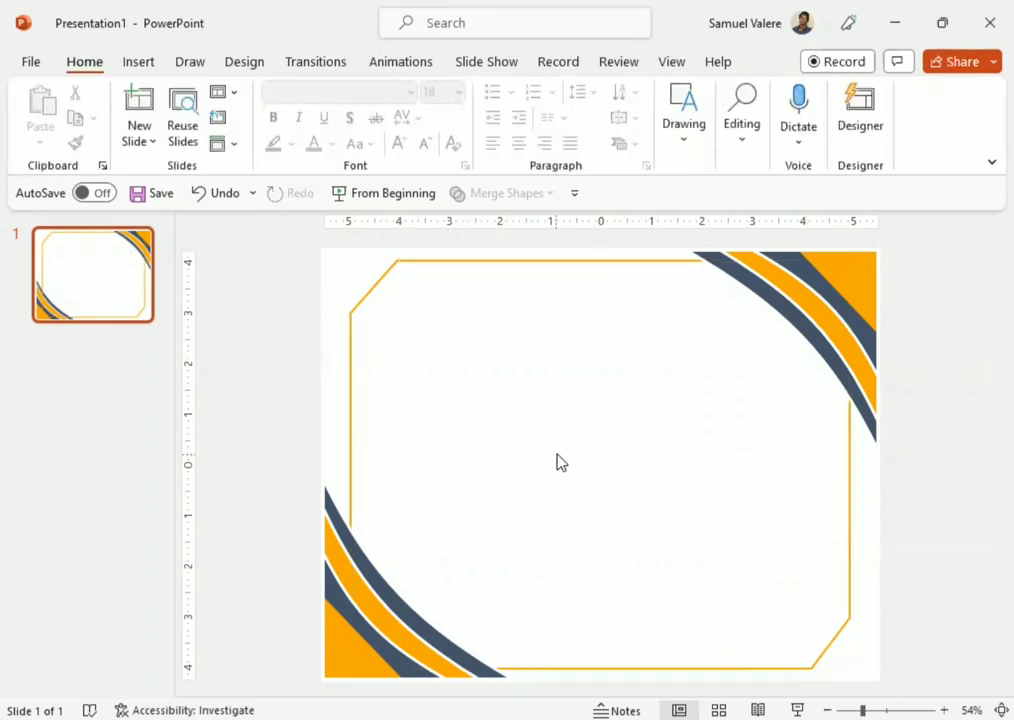
left_click(850, 488)
left_click_drag(848, 469, 859, 470)
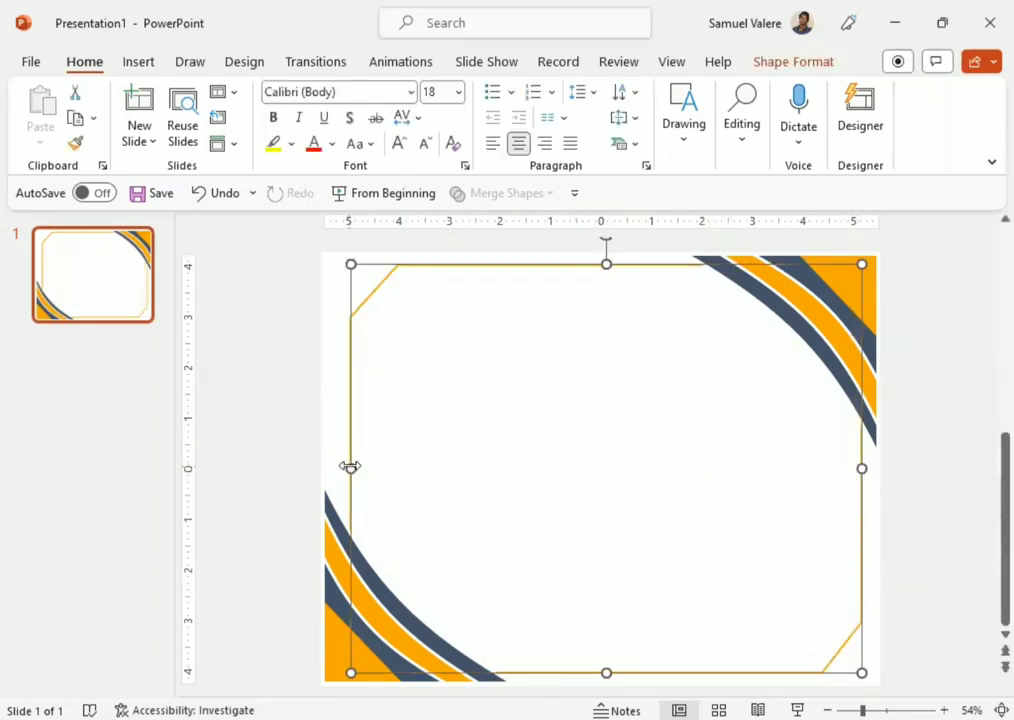
left_click_drag(348, 467, 341, 462)
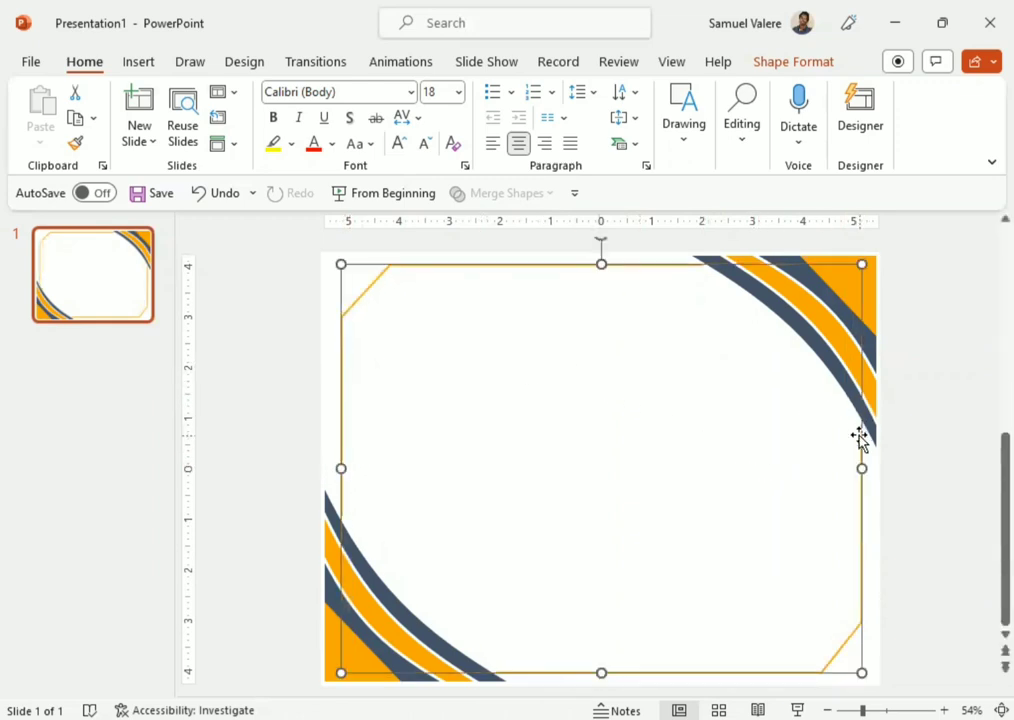
left_click_drag(860, 434, 860, 430)
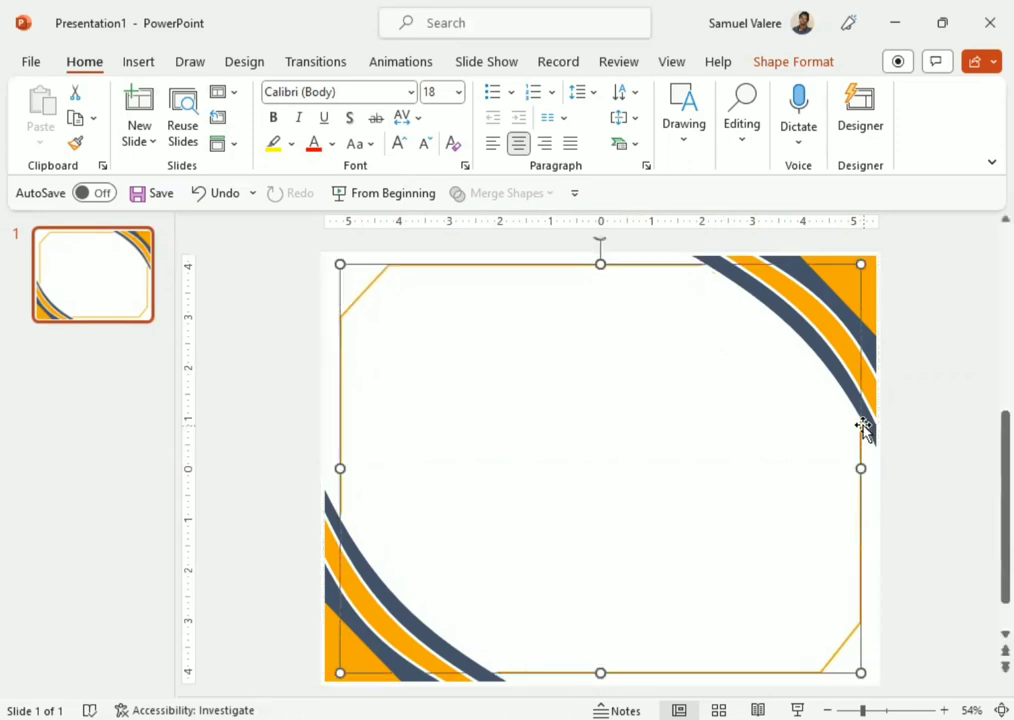
left_click(933, 341)
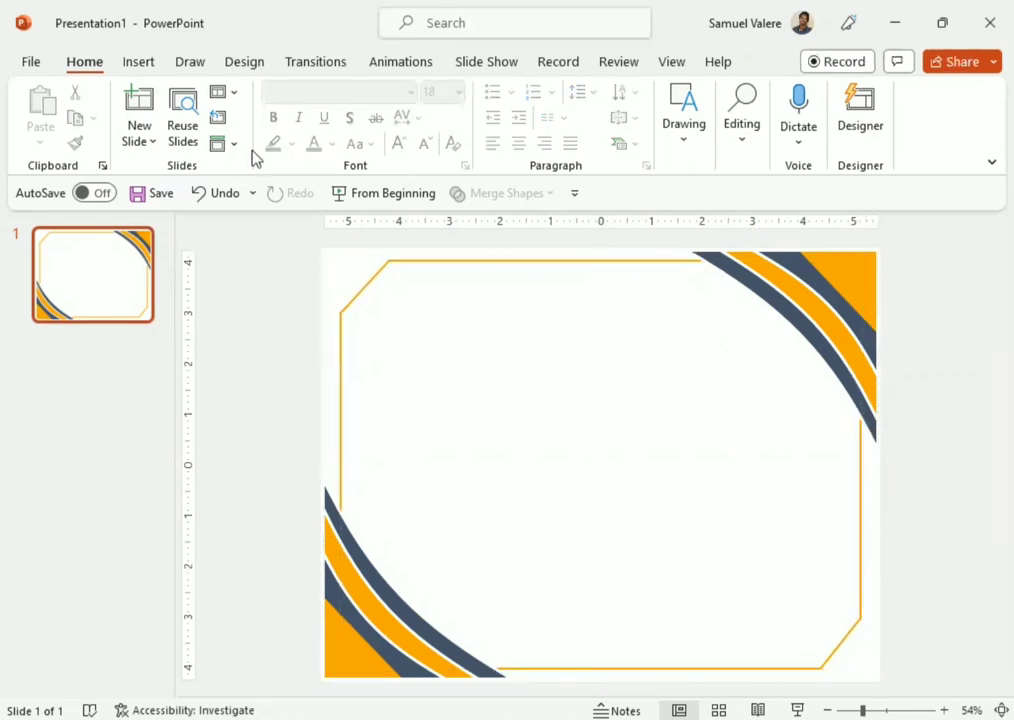
Add a text box near the top of the frame with the word Certificate, centred.
left_click(137, 62)
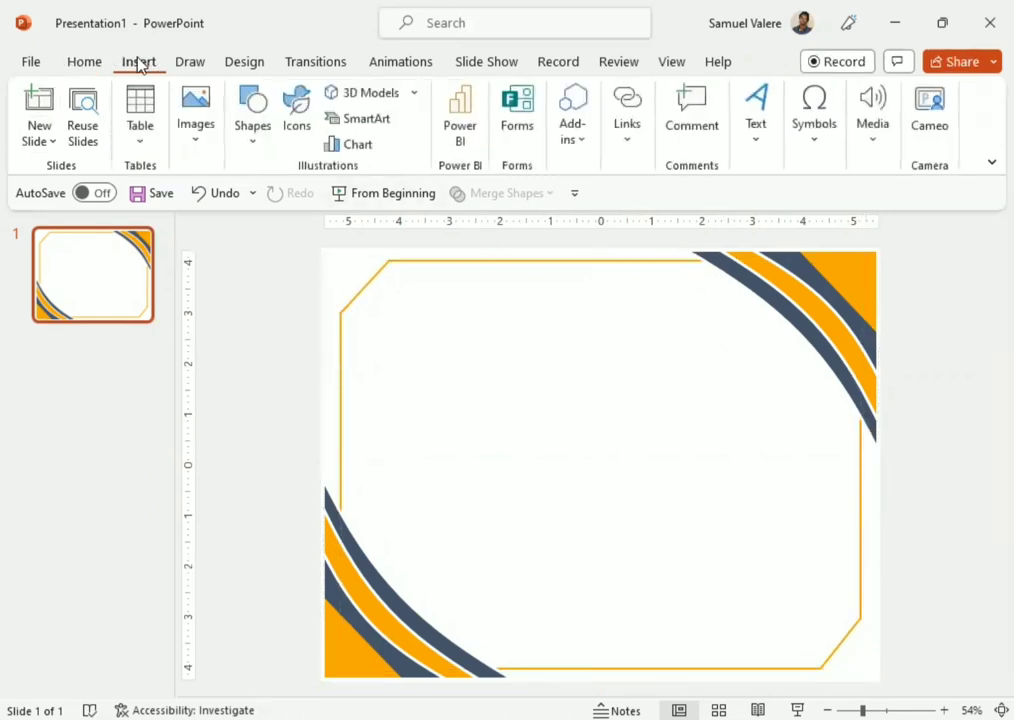
left_click(254, 140)
left_click(266, 201)
left_click_drag(425, 313, 669, 357)
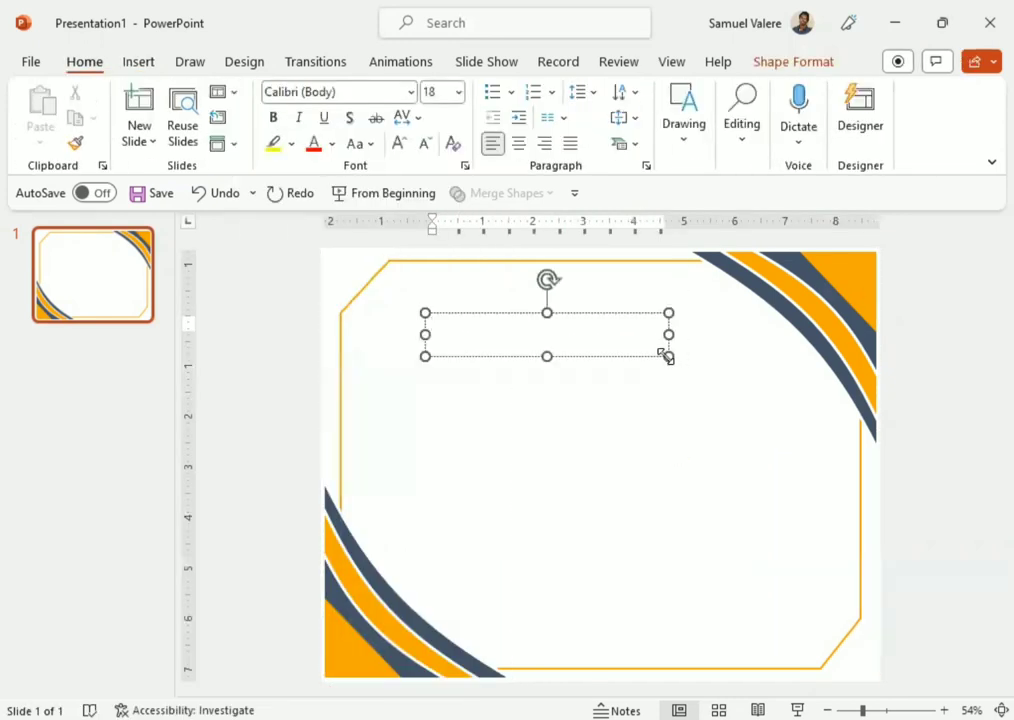
type("Ce")
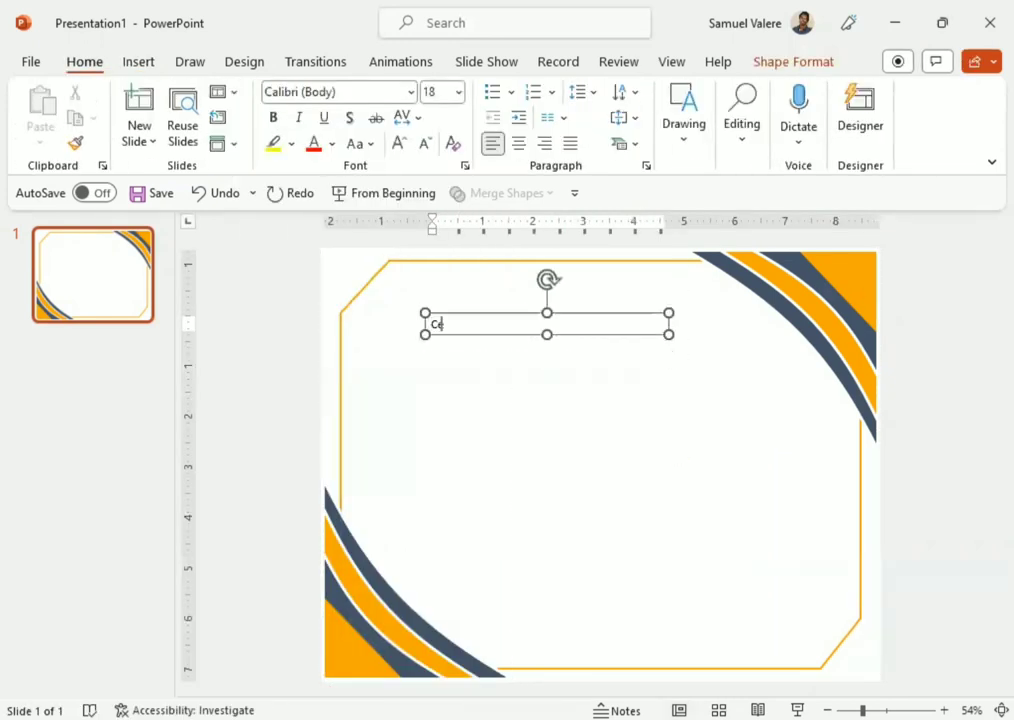
type("t")
double_click(460, 327)
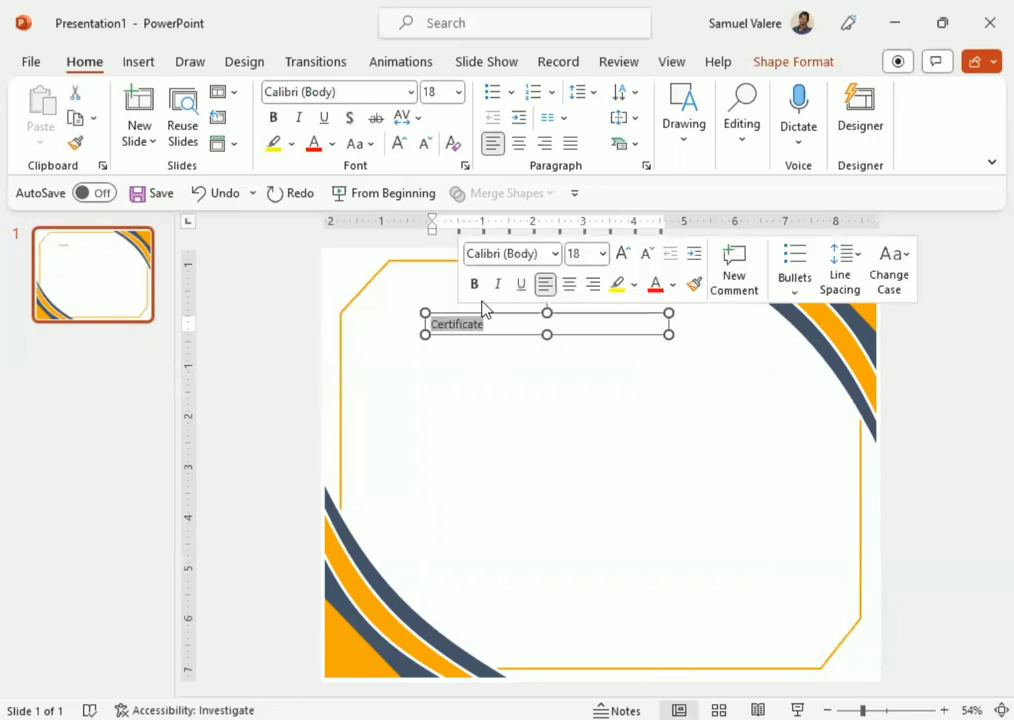
left_click(518, 143)
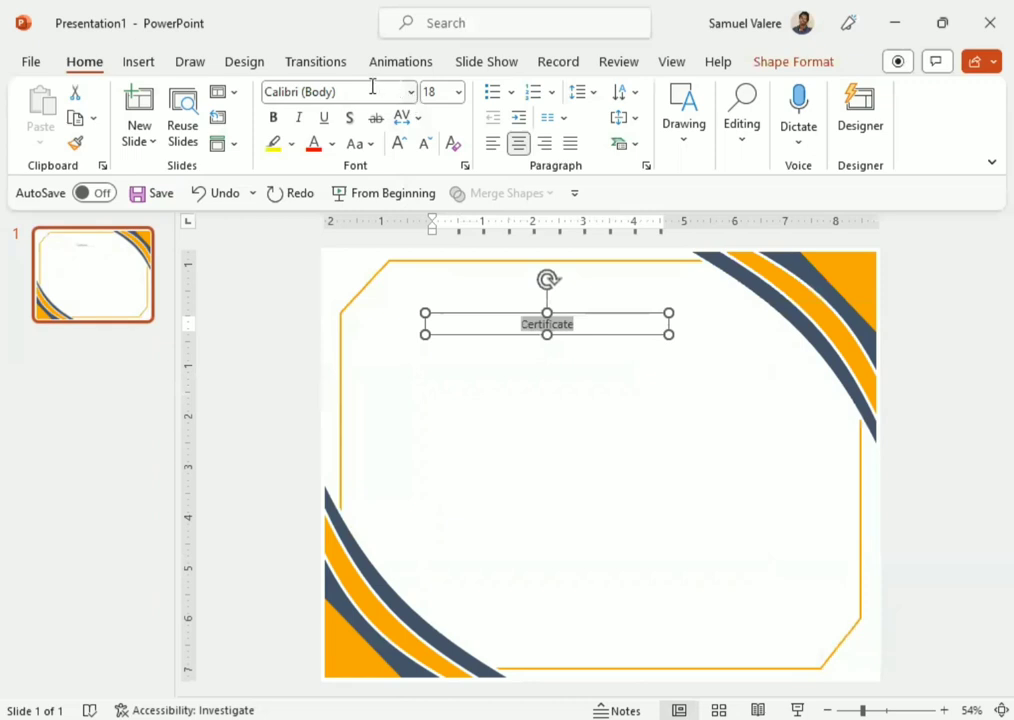
Format the heading as orange 48 pt Baskerville Old Face in UPPERCASE and move it top centre.
left_click(372, 87)
type("Baskerville Old Face")
key("Return")
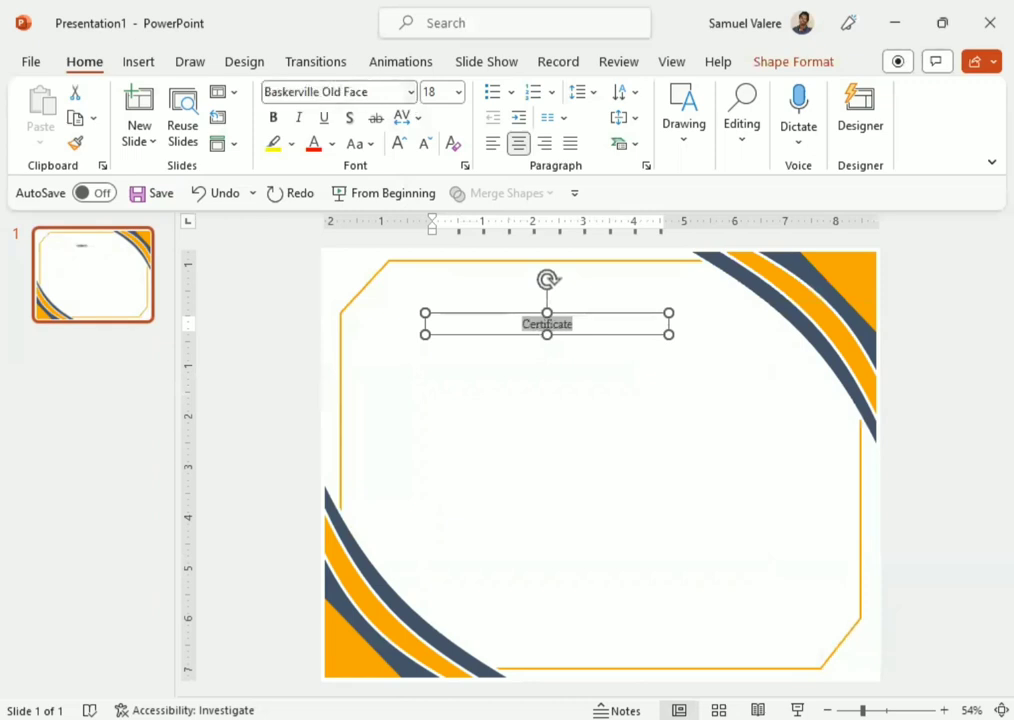
left_click(436, 94)
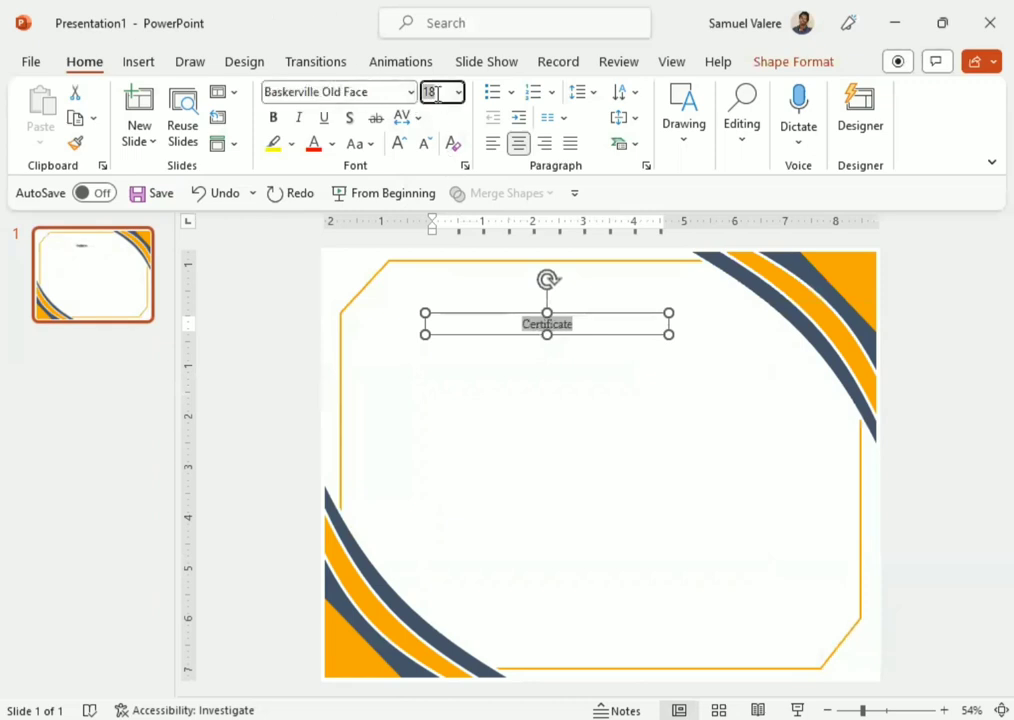
type("48")
key("Return")
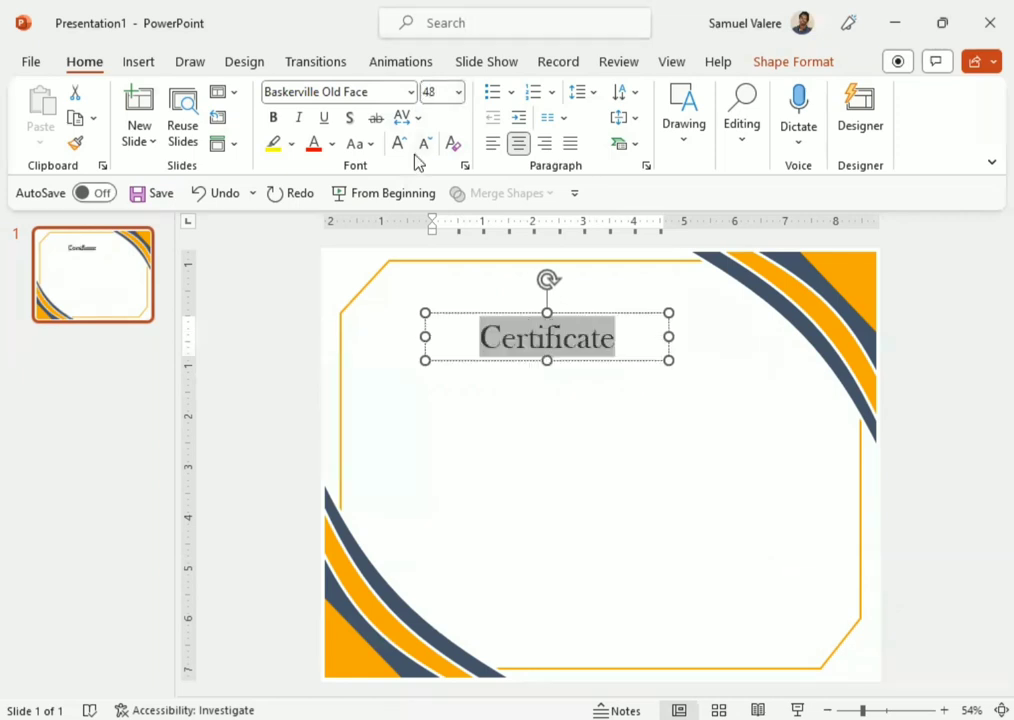
left_click(369, 148)
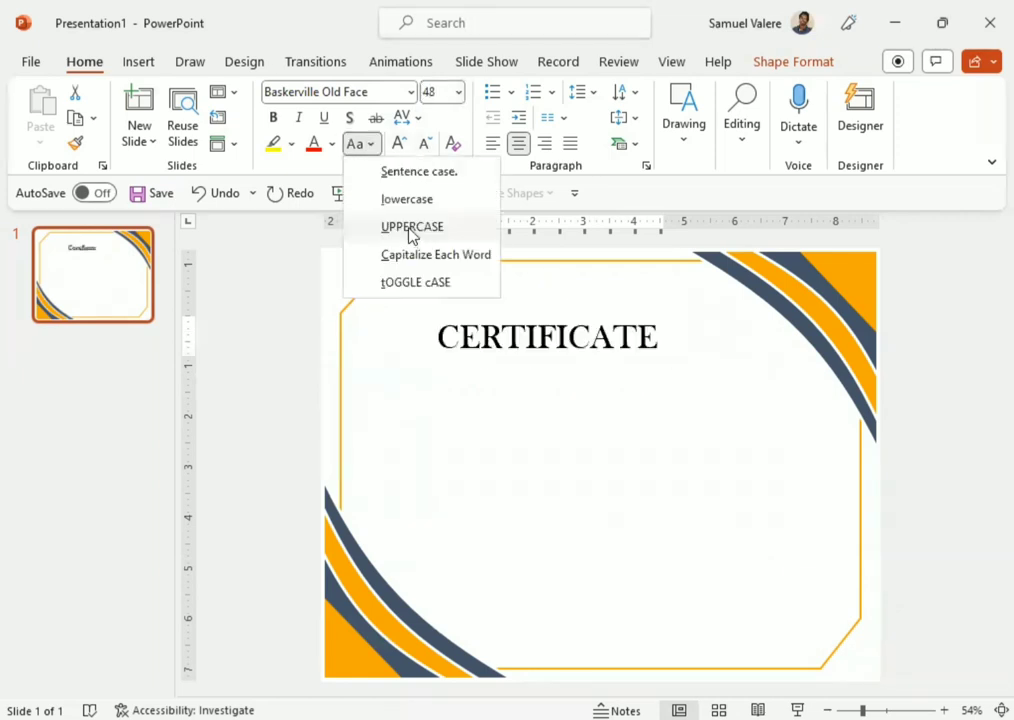
left_click(411, 229)
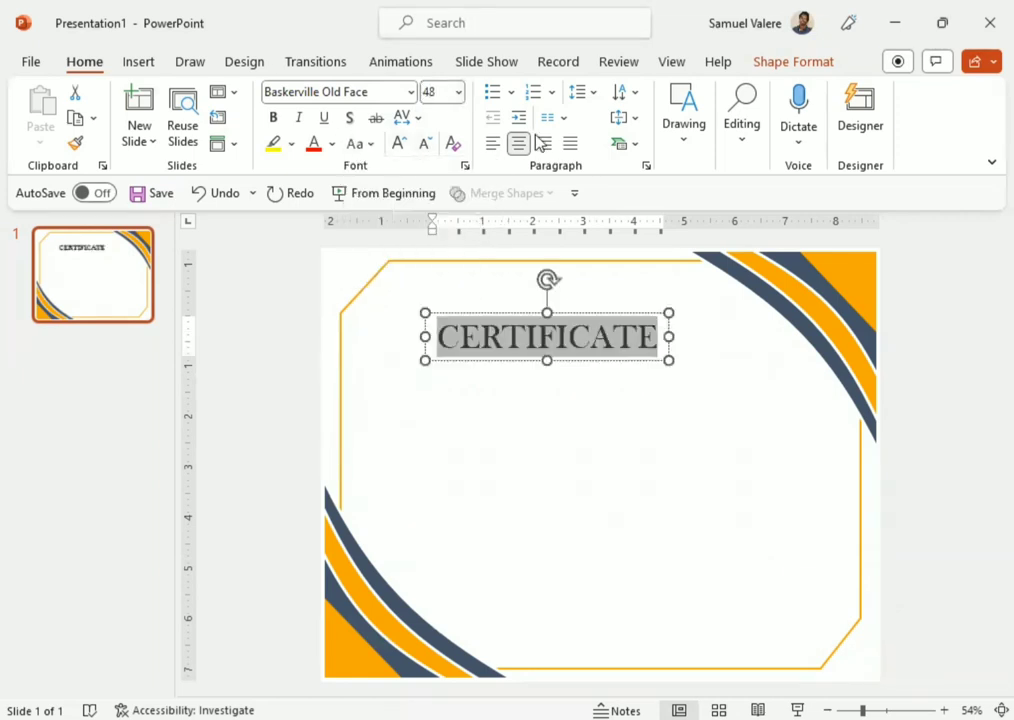
left_click(331, 143)
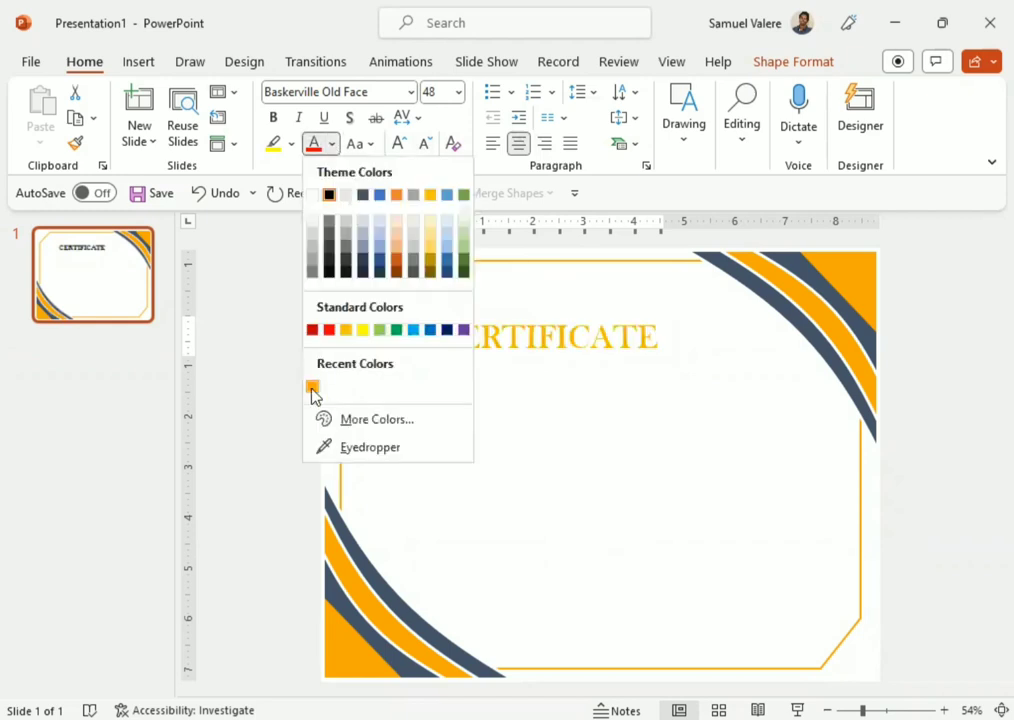
left_click(312, 388)
mouse_move(573, 367)
left_mouse_down()
mouse_move(595, 317)
mouse_move(637, 314)
mouse_move(585, 308)
mouse_move(623, 320)
left_mouse_up()
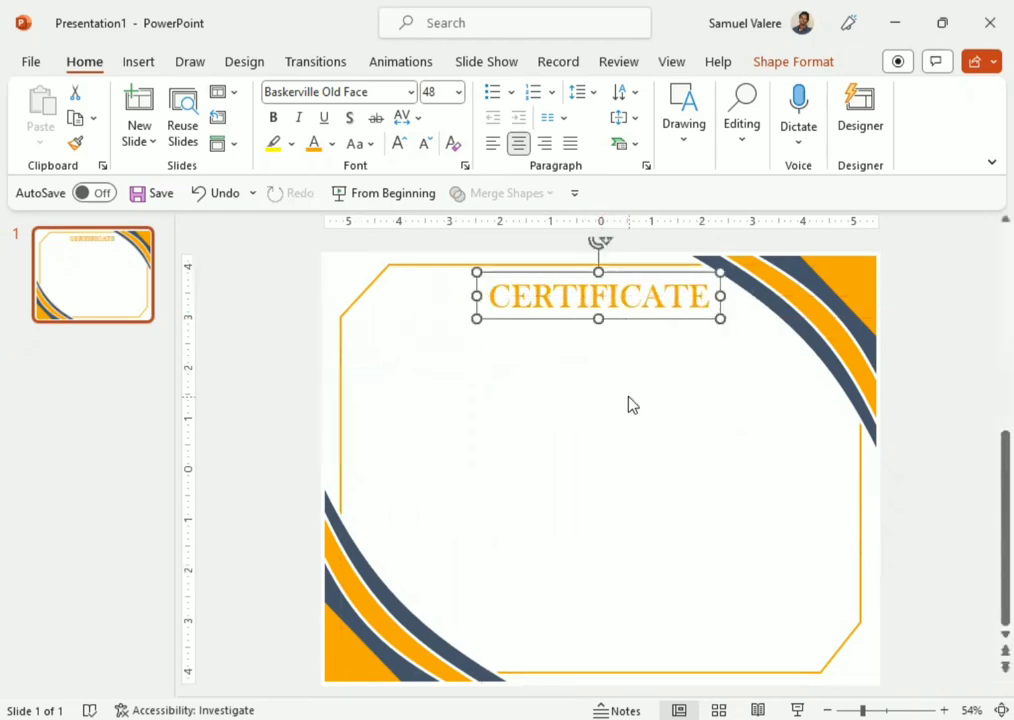
Copy the CERTIFICATE heading, shrink the copy to 24 pt and narrow its box.
key("ctrl+z")
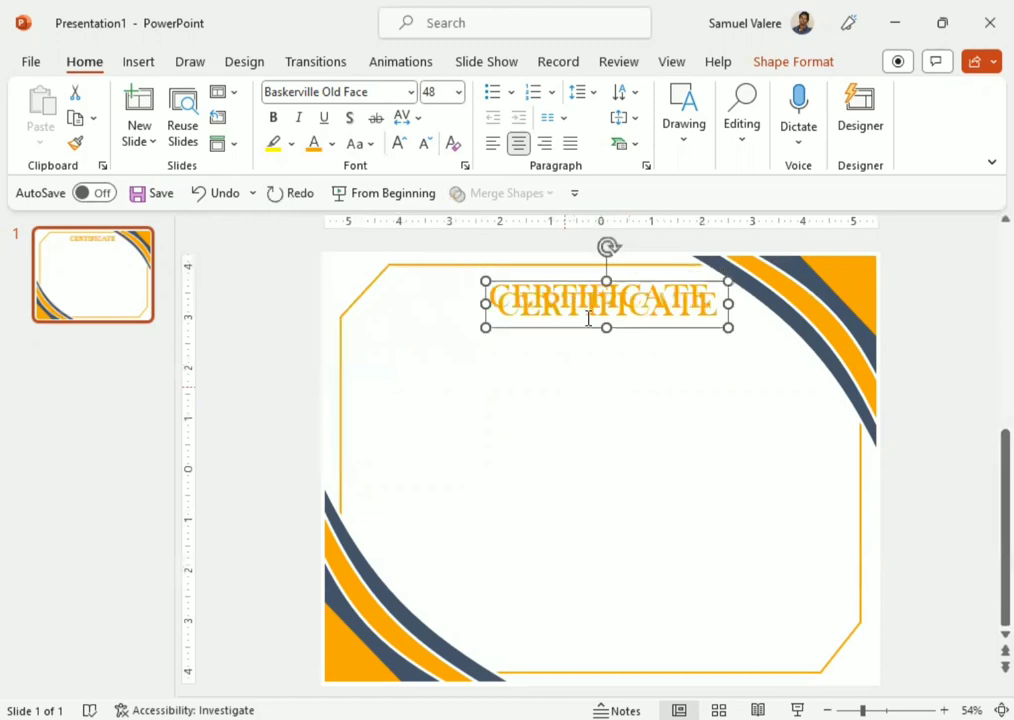
left_click(584, 349)
double_click(592, 340)
type("24")
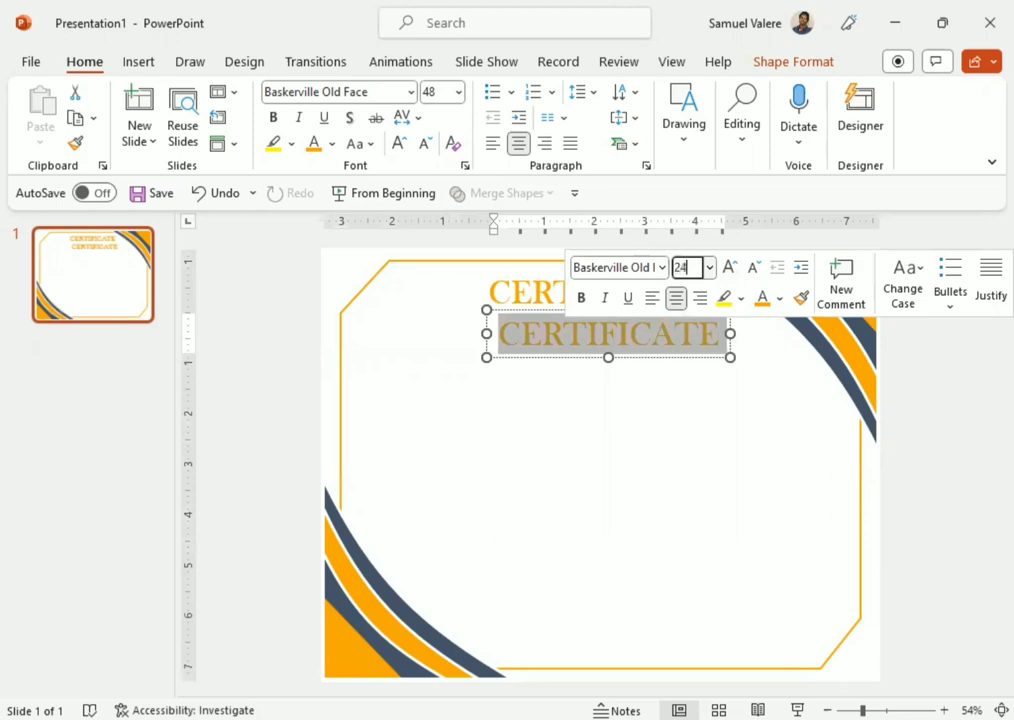
key("Return")
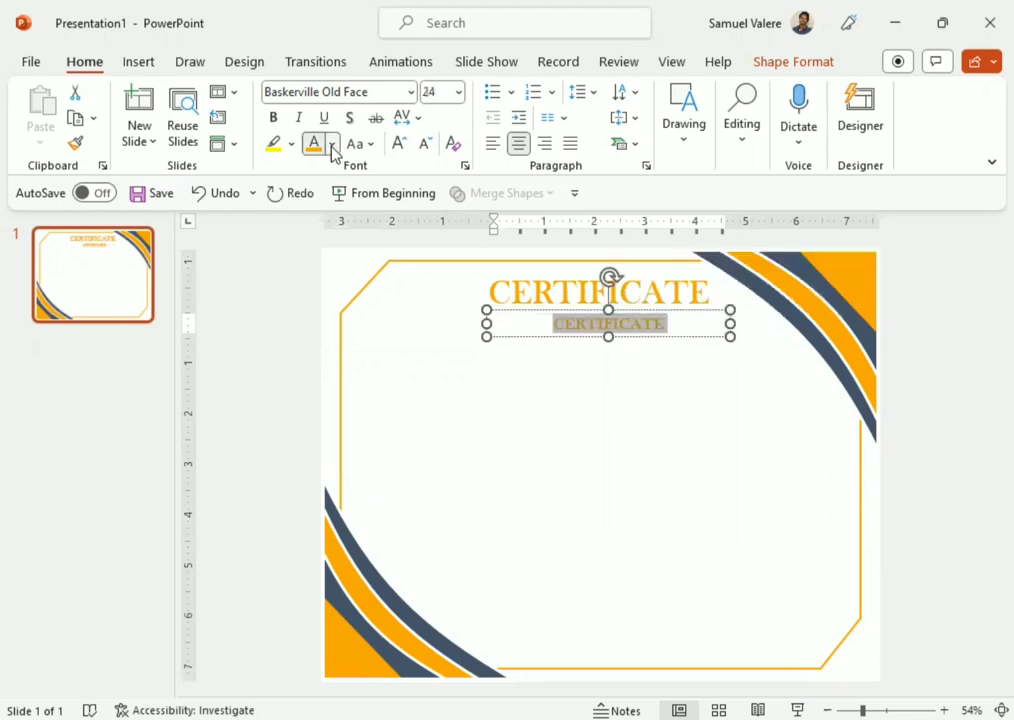
left_click(333, 144)
left_click(328, 196)
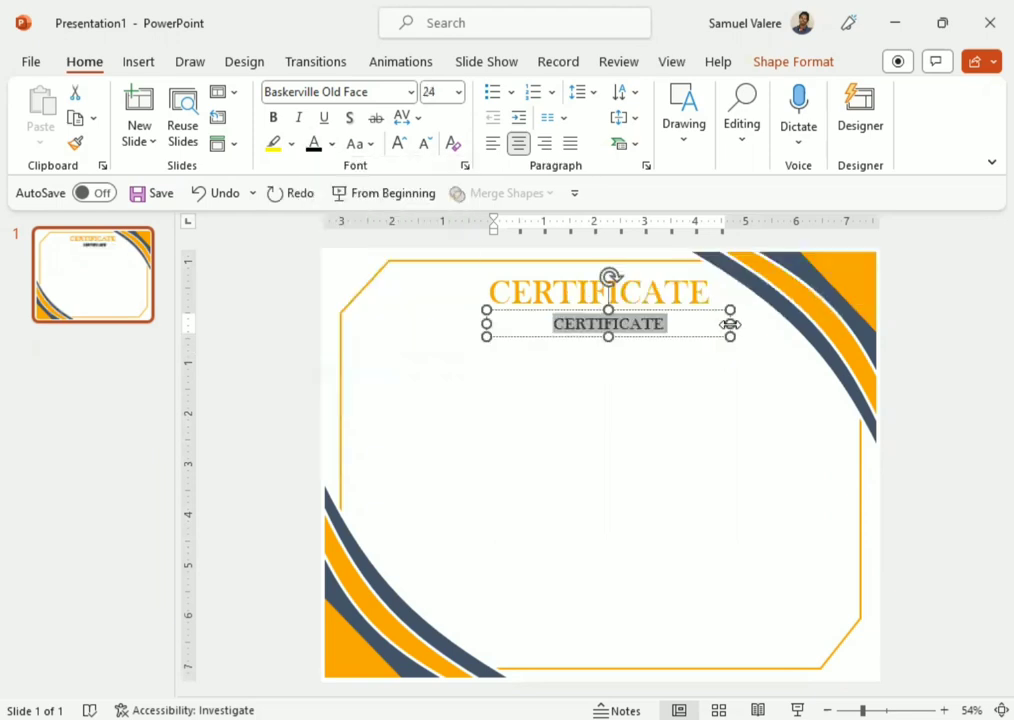
left_click(730, 323)
left_click_drag(730, 323, 609, 322)
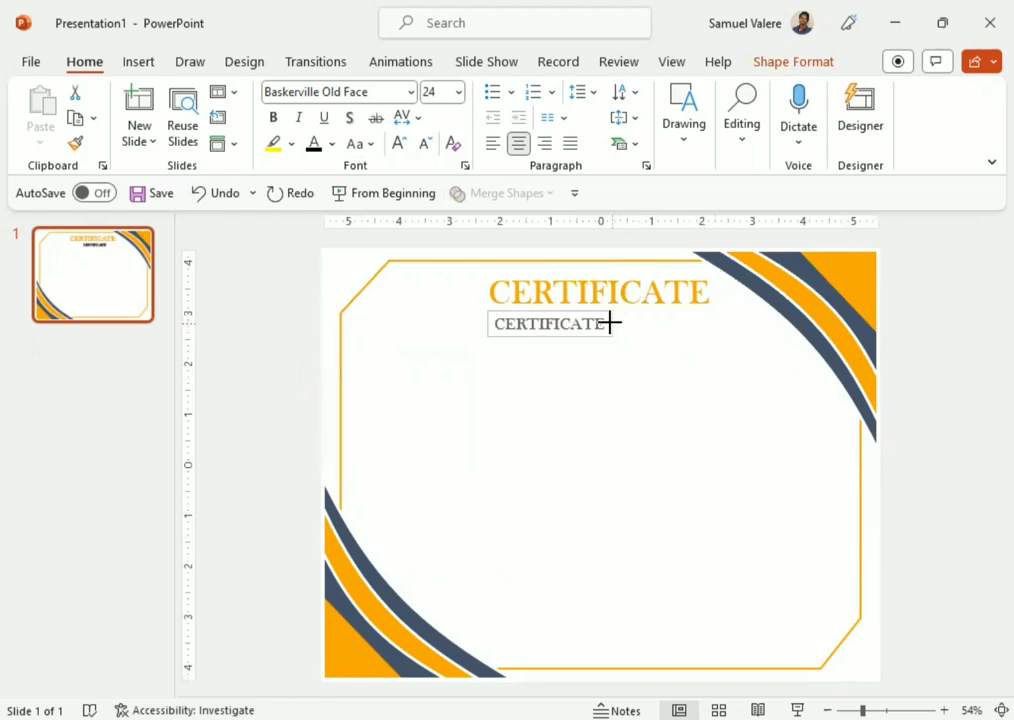
Recolour the subtitle text dark blue and shift its box right.
double_click(560, 323)
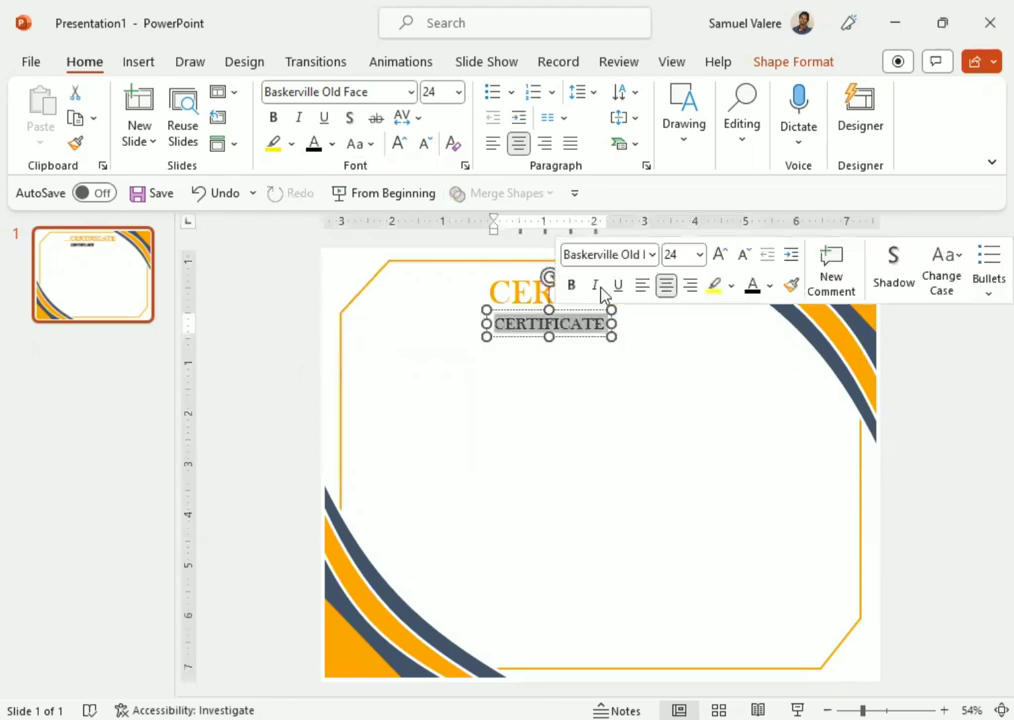
left_click(333, 144)
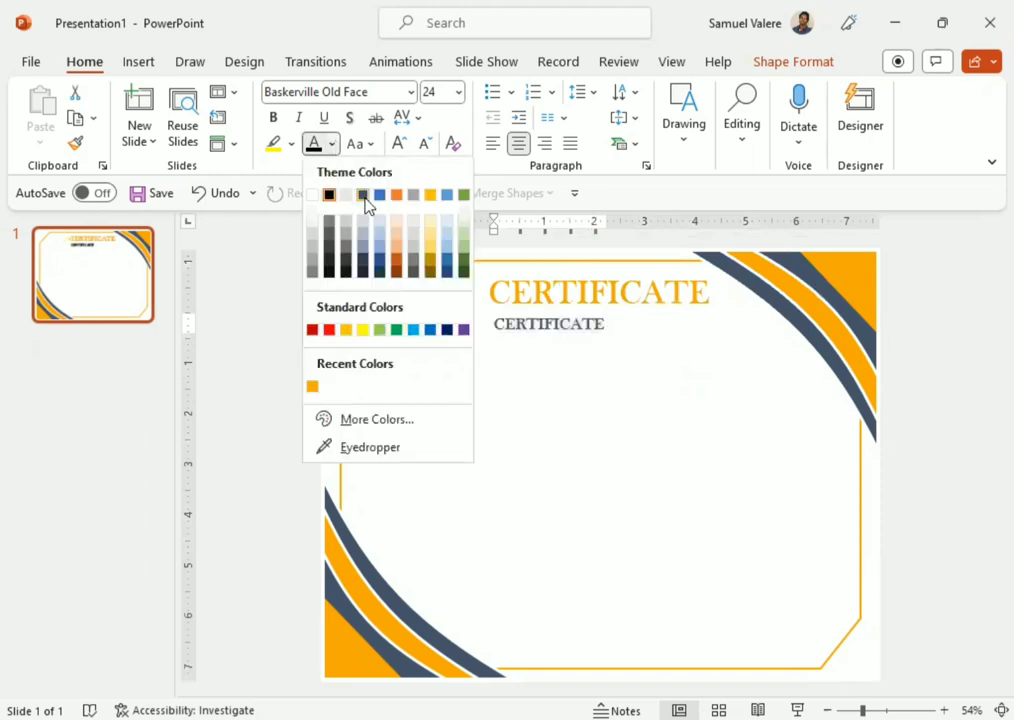
left_click(364, 197)
left_click(573, 337)
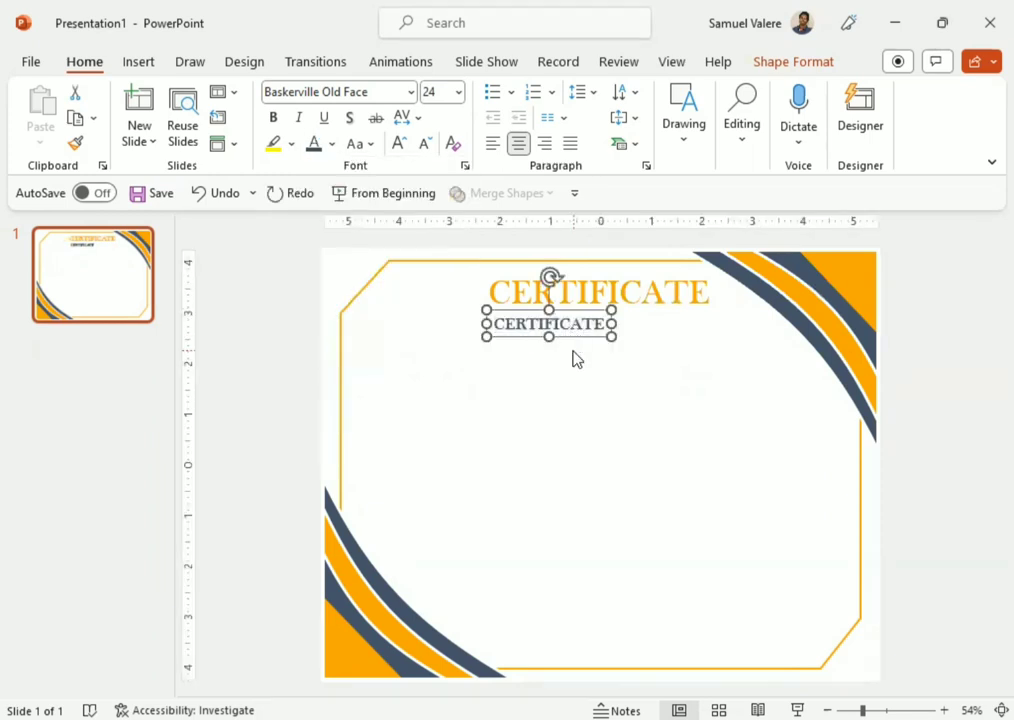
mouse_move(572, 337)
left_mouse_down()
mouse_move(619, 345)
mouse_move(619, 335)
left_mouse_up()
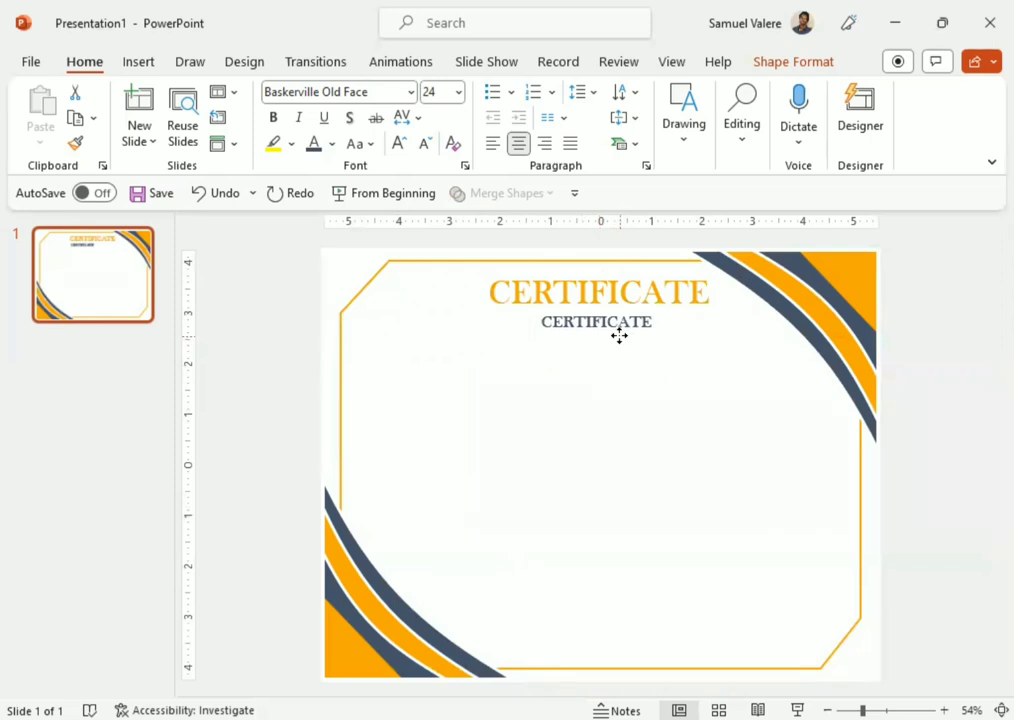
Replace the subtitle text with OF APPRECIATION and widen it to fit on one line.
double_click(600, 322)
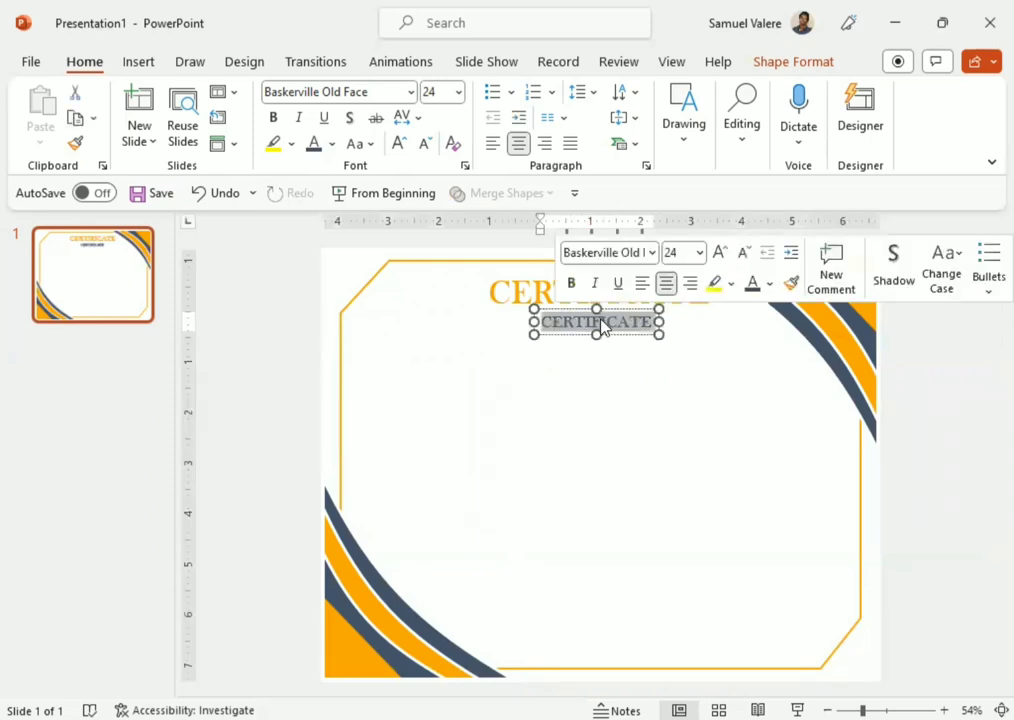
type("O")
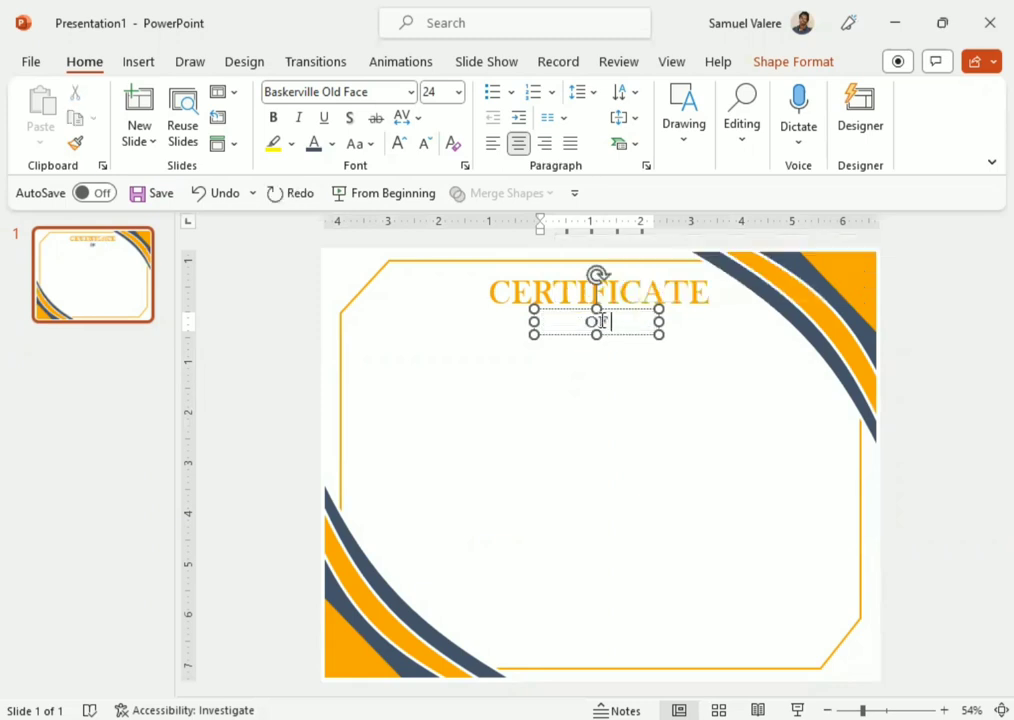
type("F APPRE")
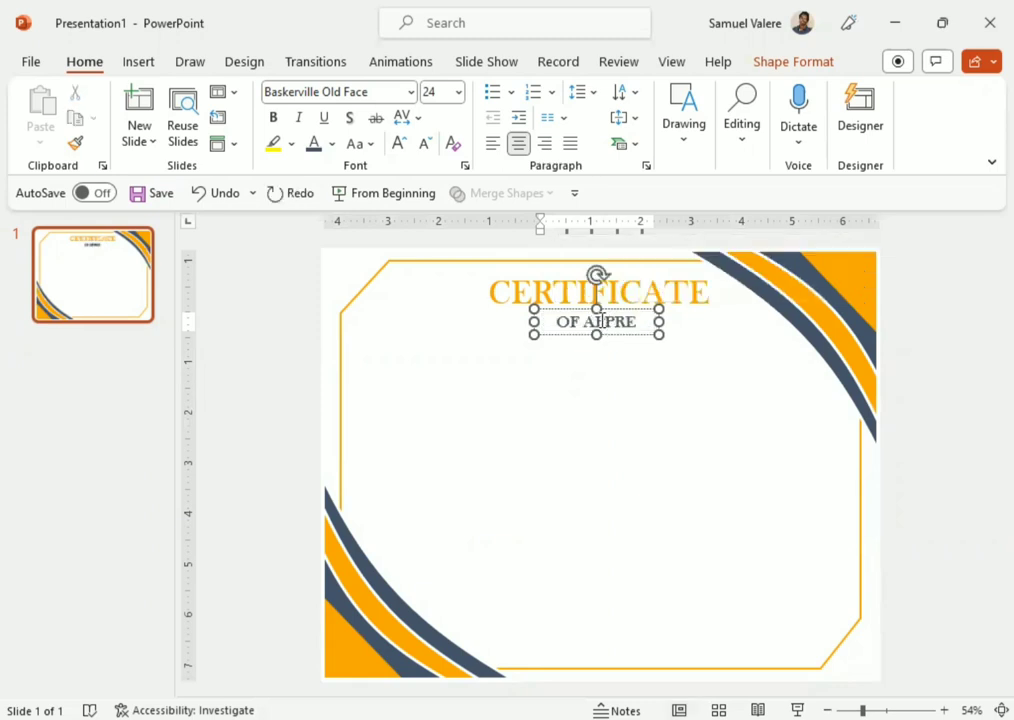
type("C")
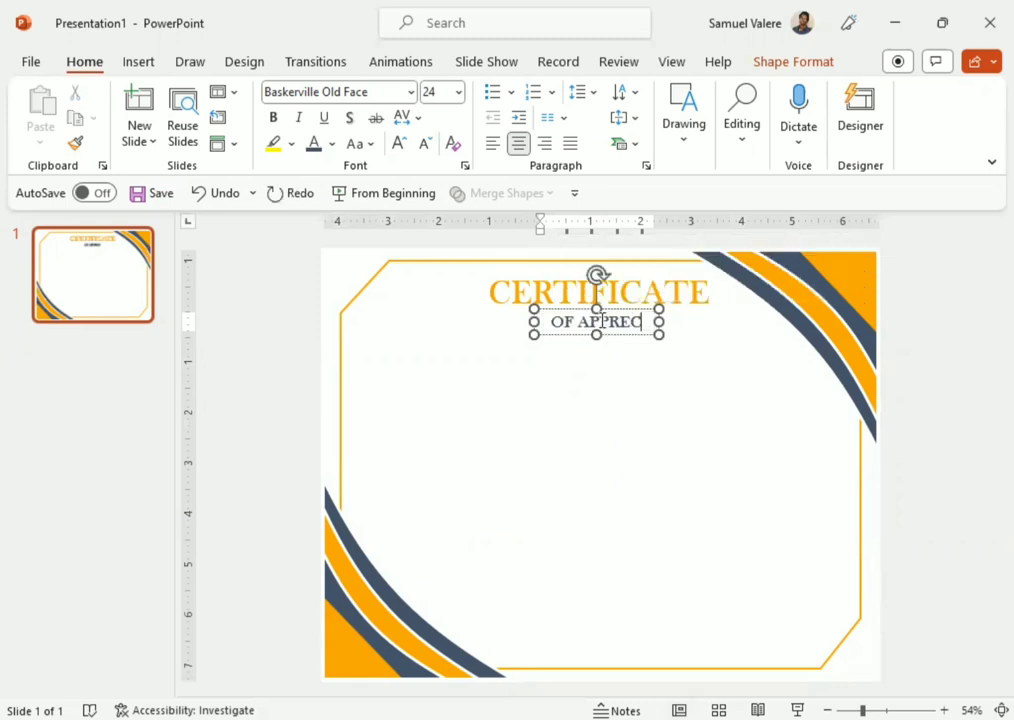
type("IAT")
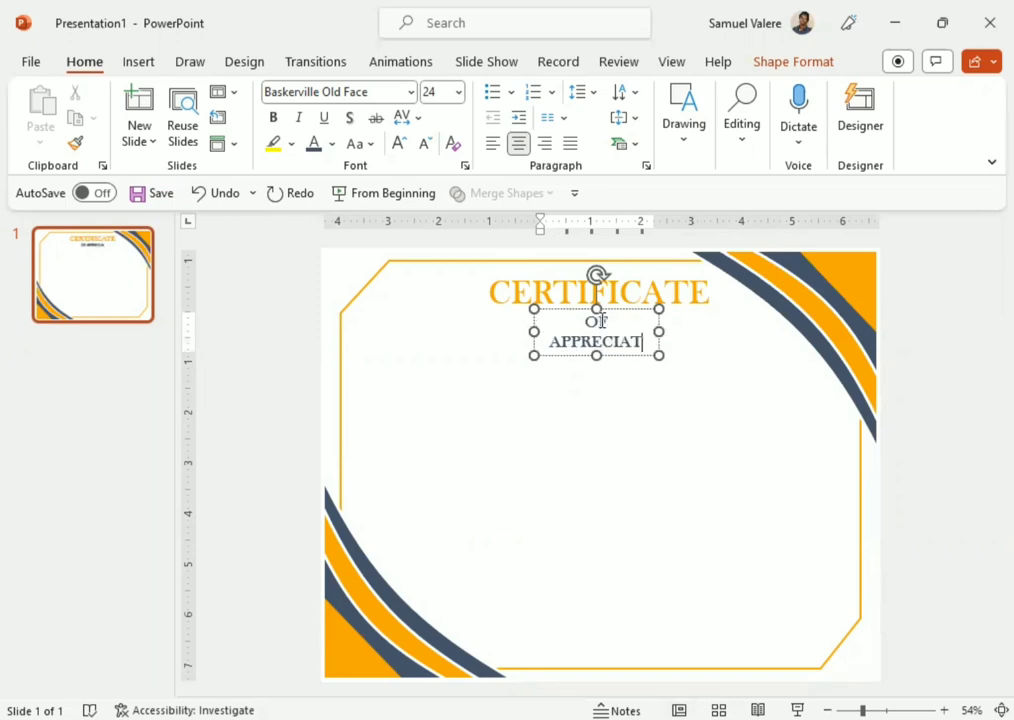
type("ION")
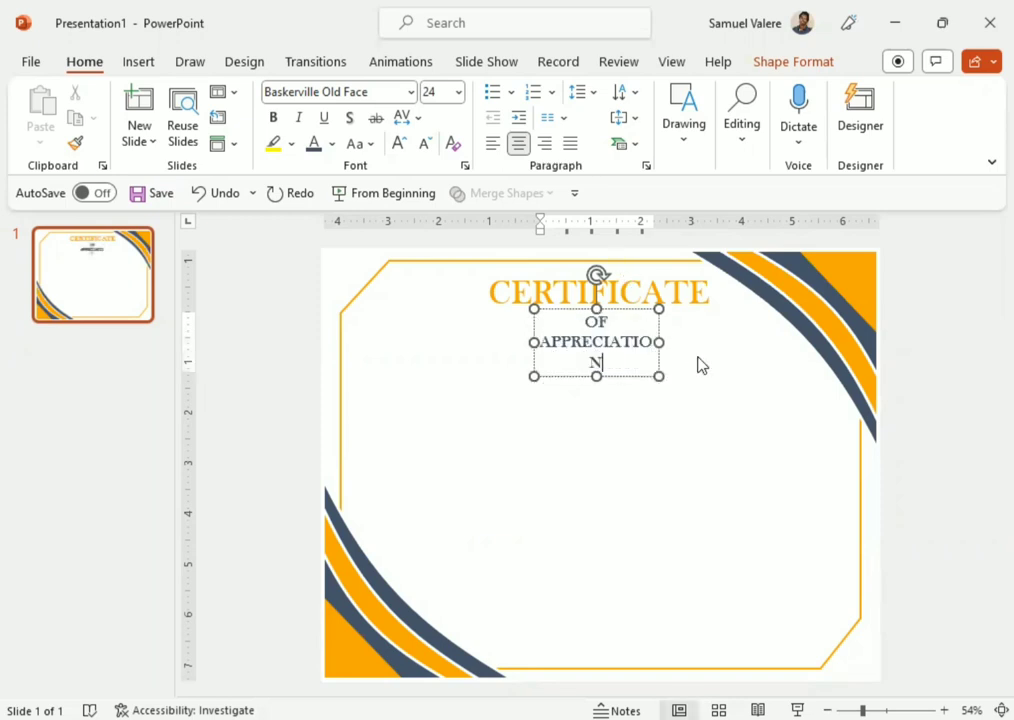
left_click_drag(659, 342, 700, 342)
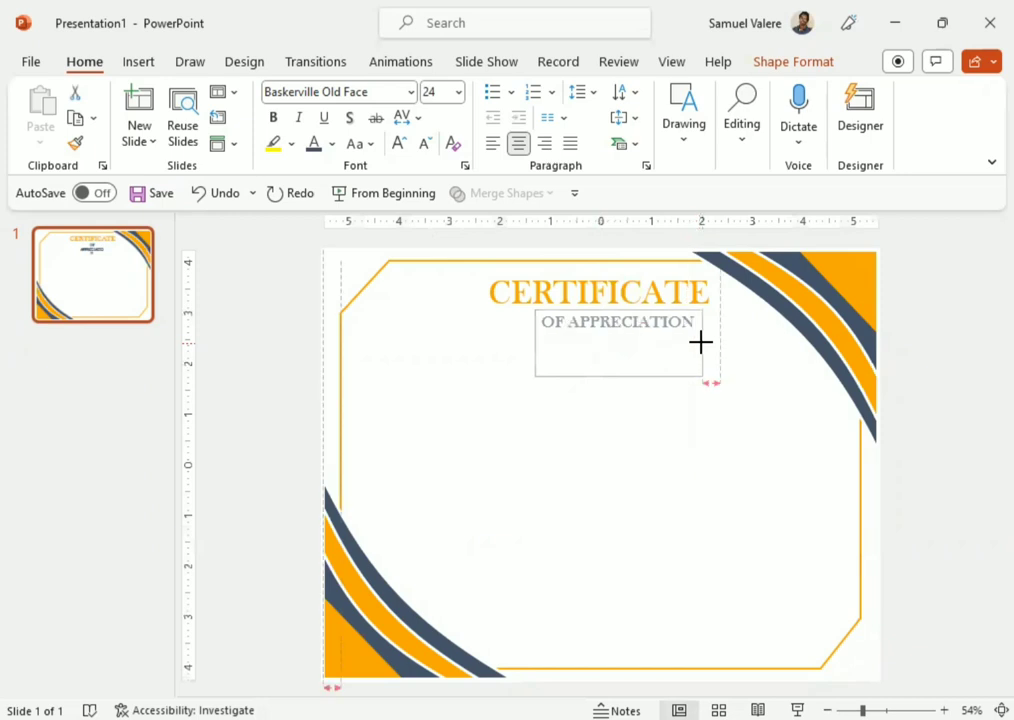
left_click_drag(647, 334, 629, 334)
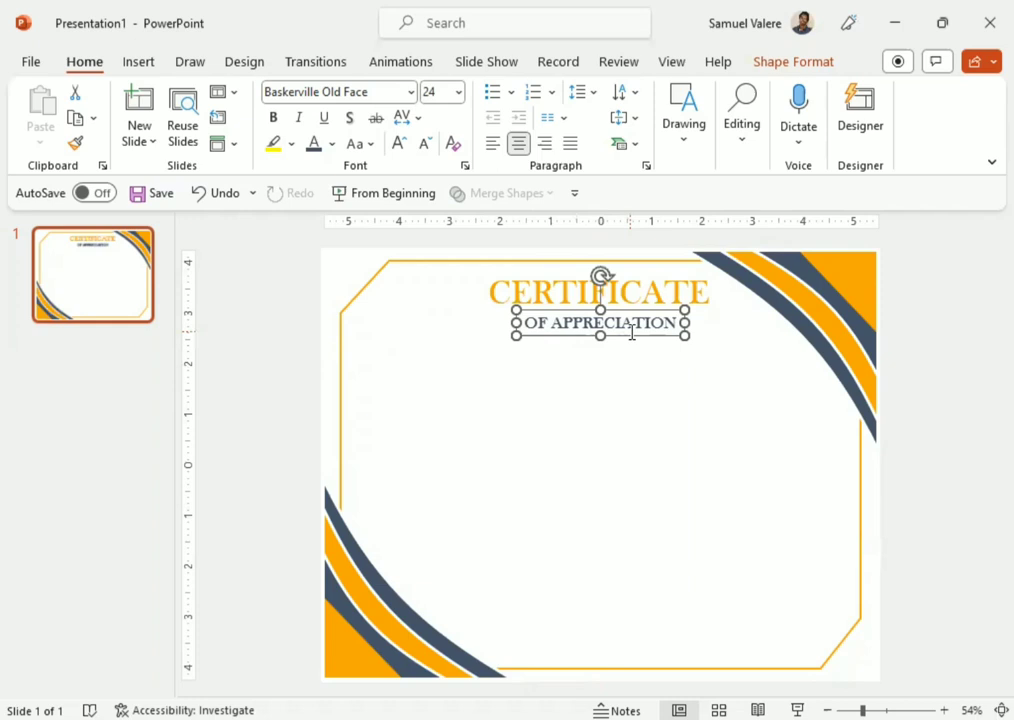
key("ctrl+z")
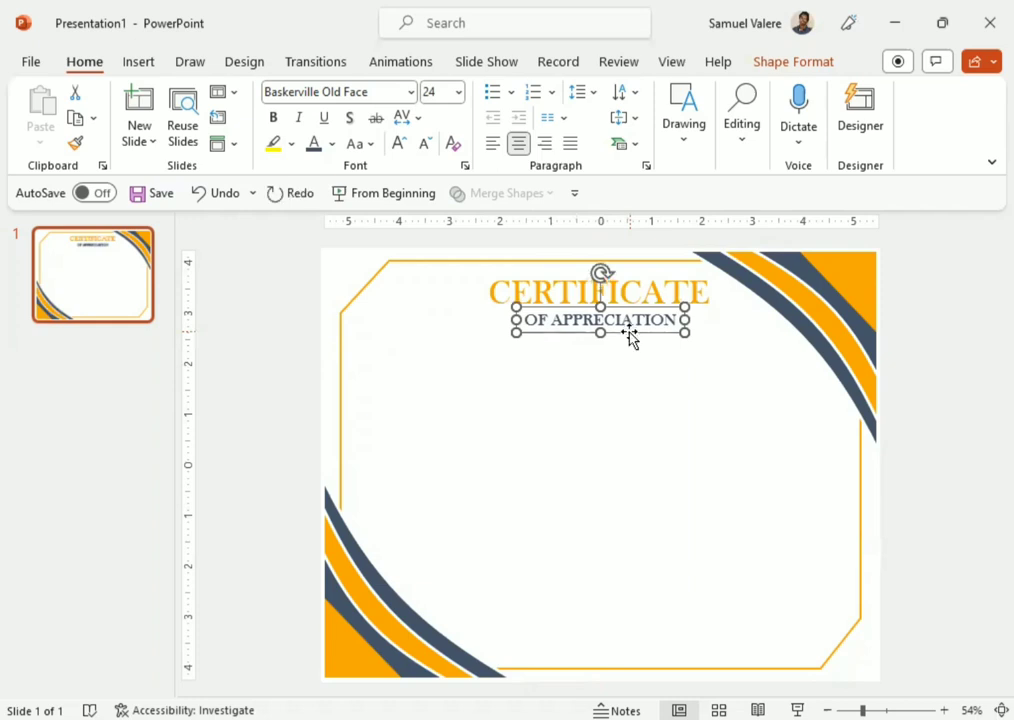
Duplicate the subtitle below it and type the 'This Certificate is greatly presented To' sentence.
key("ctrl+d")
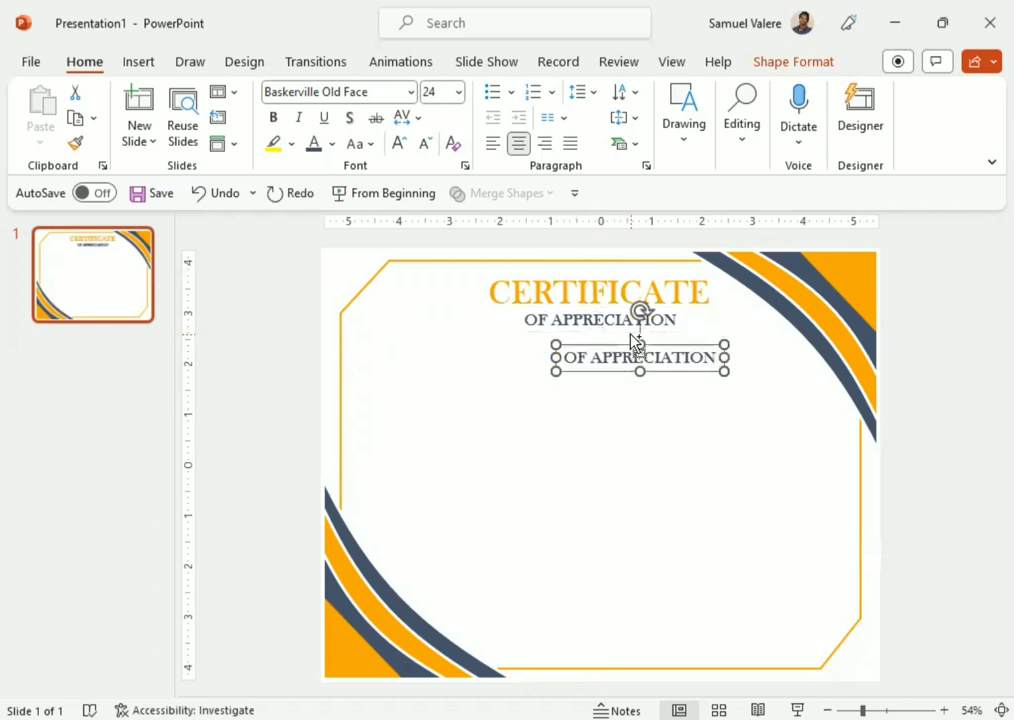
left_click_drag(655, 366, 617, 386)
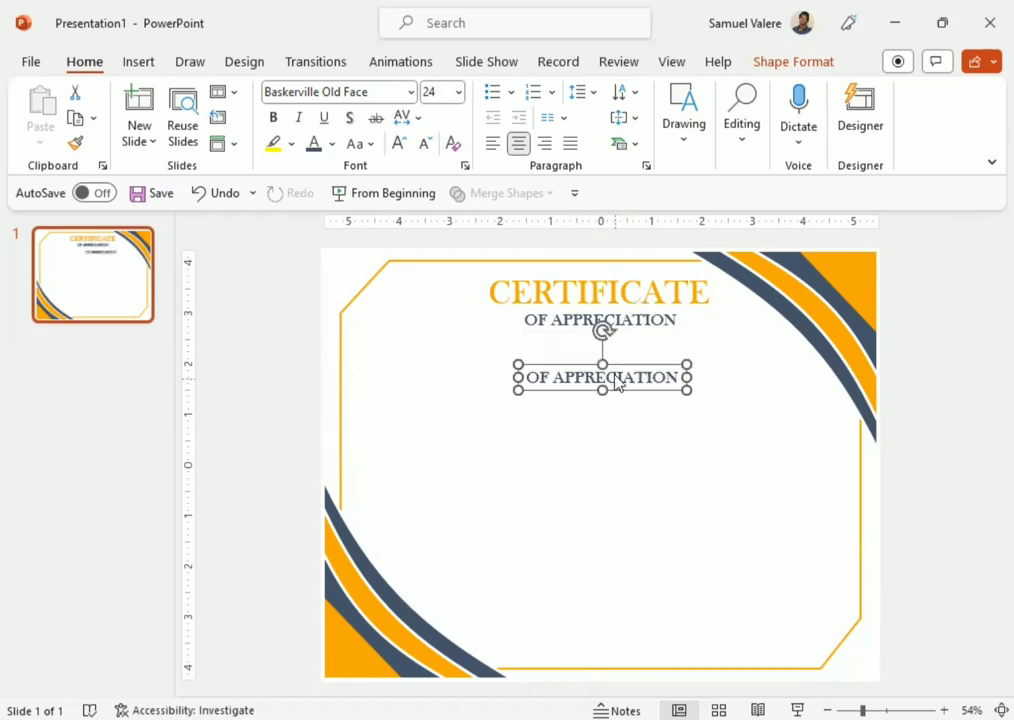
triple_click(617, 383)
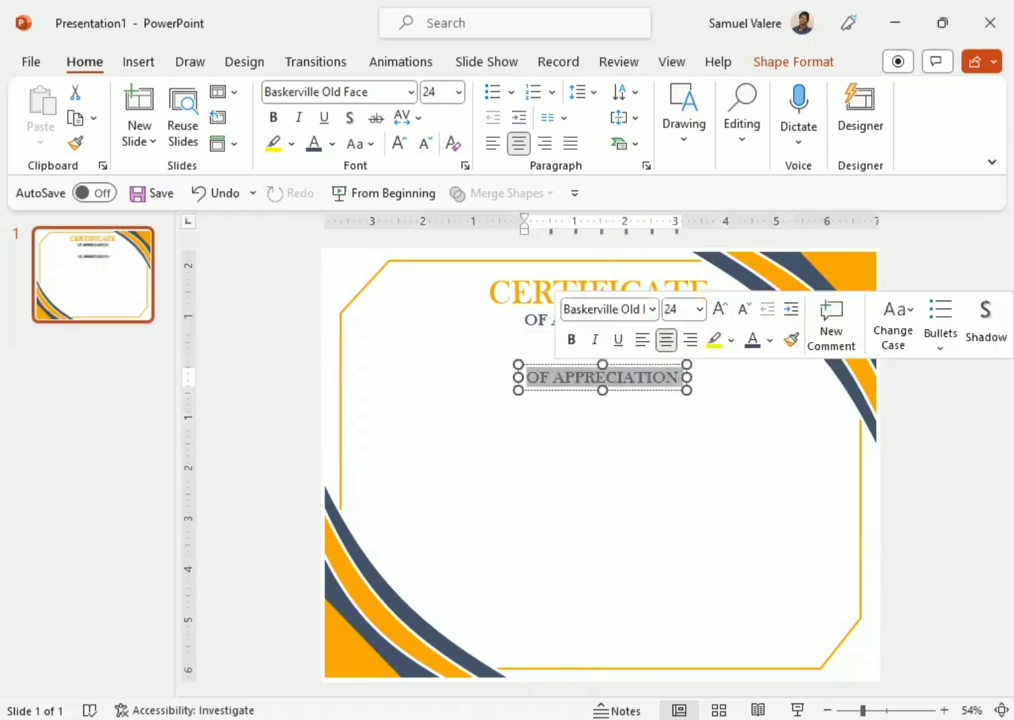
type("This Ce")
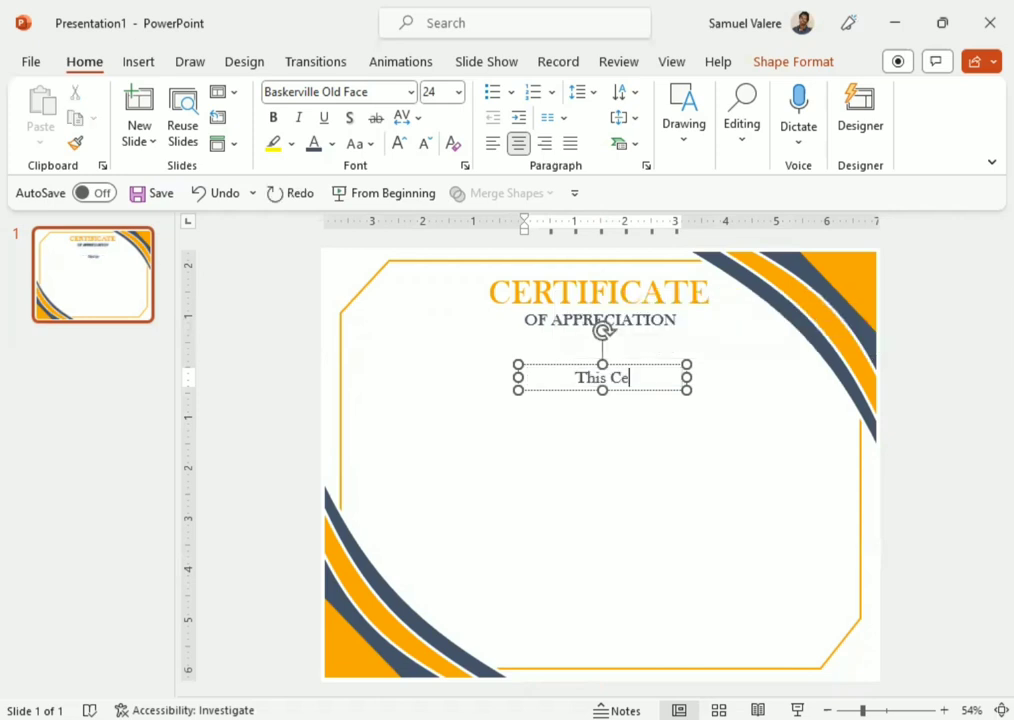
type("rtificate Iis")
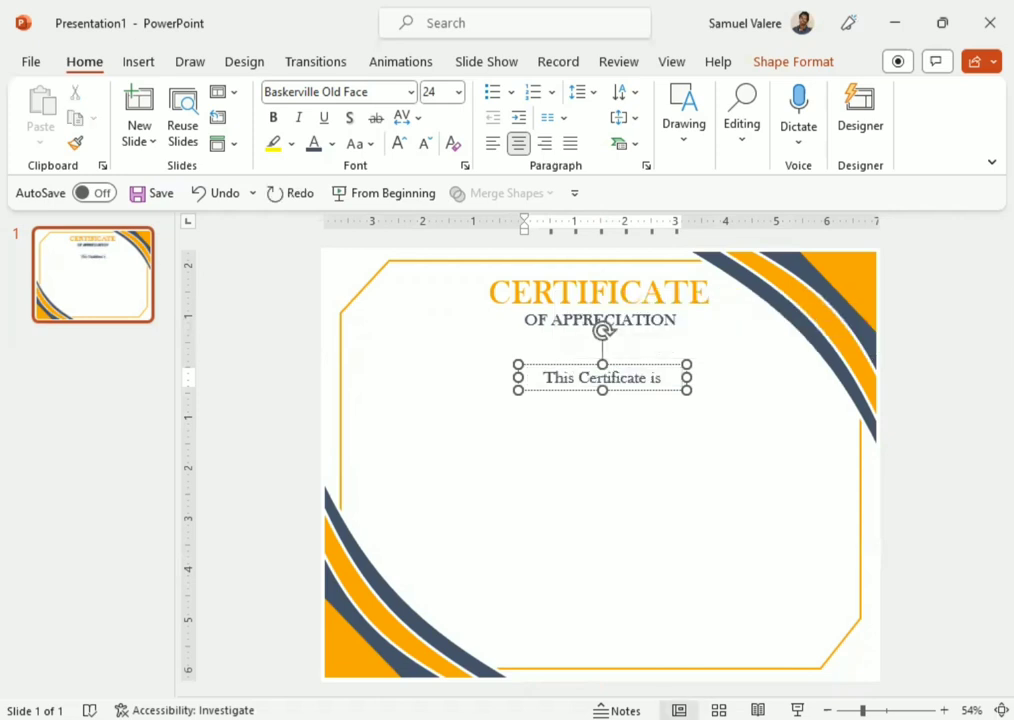
type(" gr")
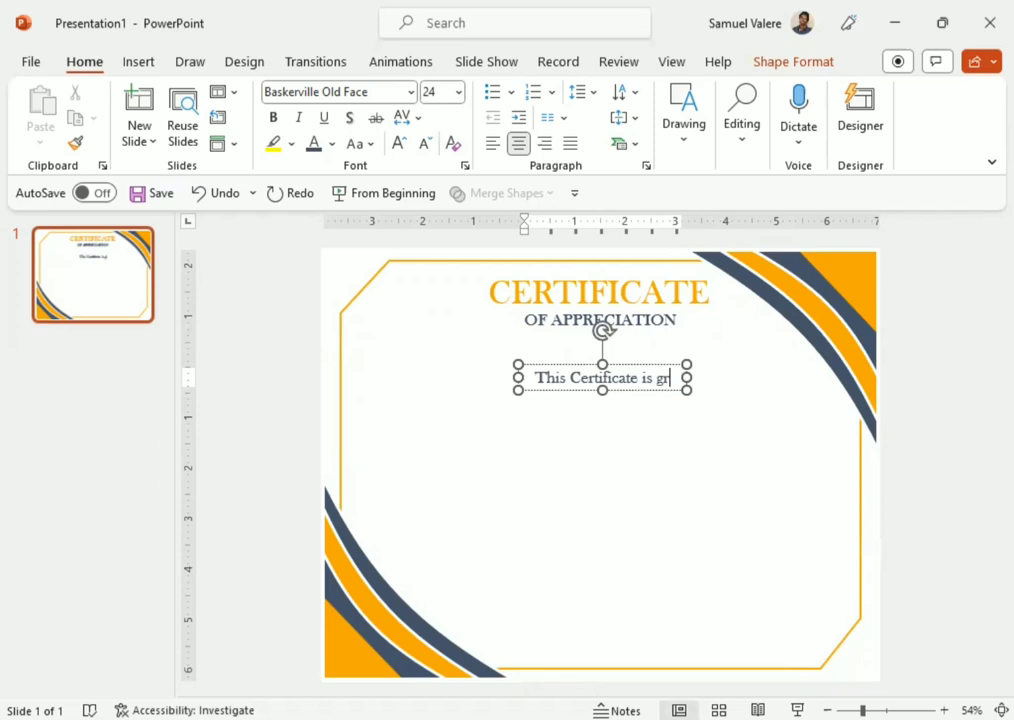
type("eatly")
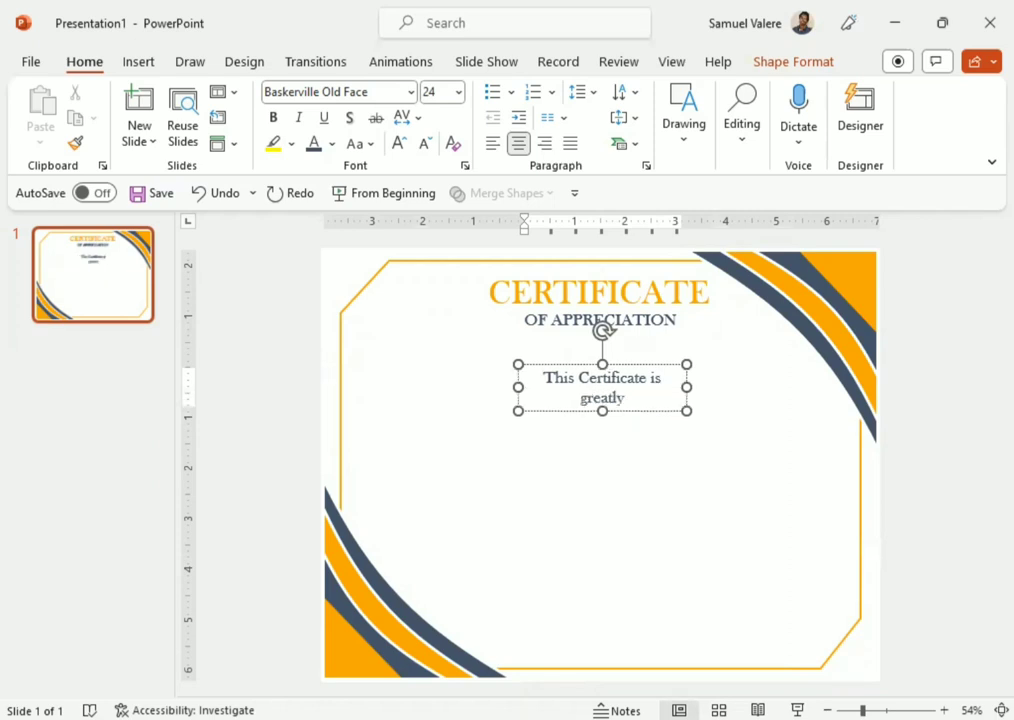
type(" presented T")
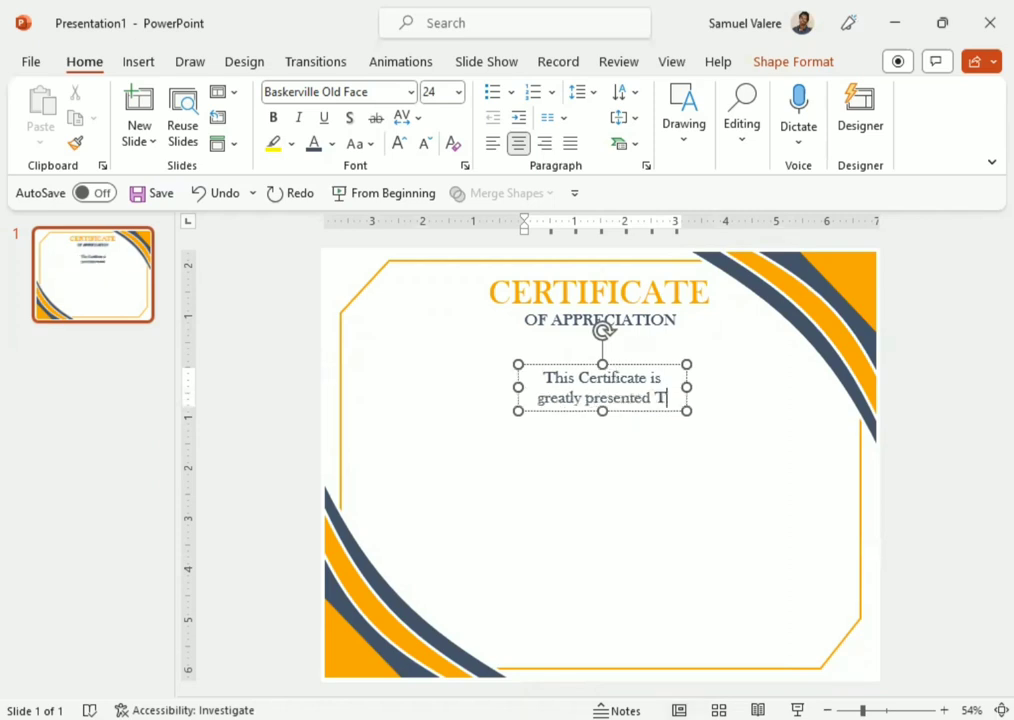
type("o")
Apply Capitalize Each Word to the sentence and widen it to sit centred on one line.
left_click_drag(668, 398, 545, 378)
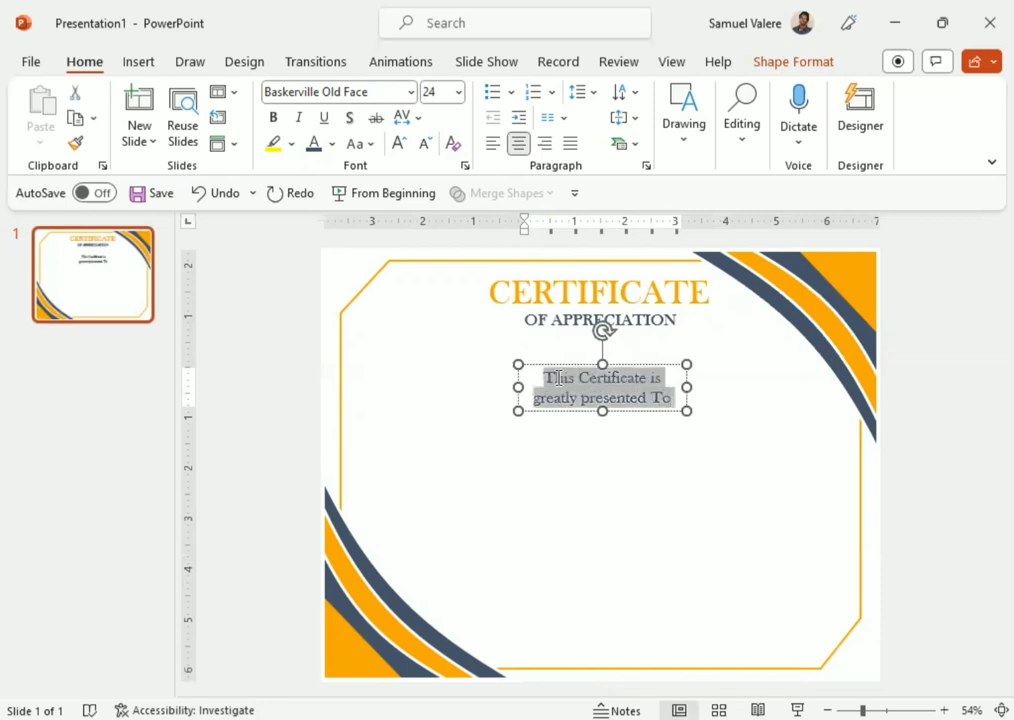
left_click(372, 144)
left_click(430, 261)
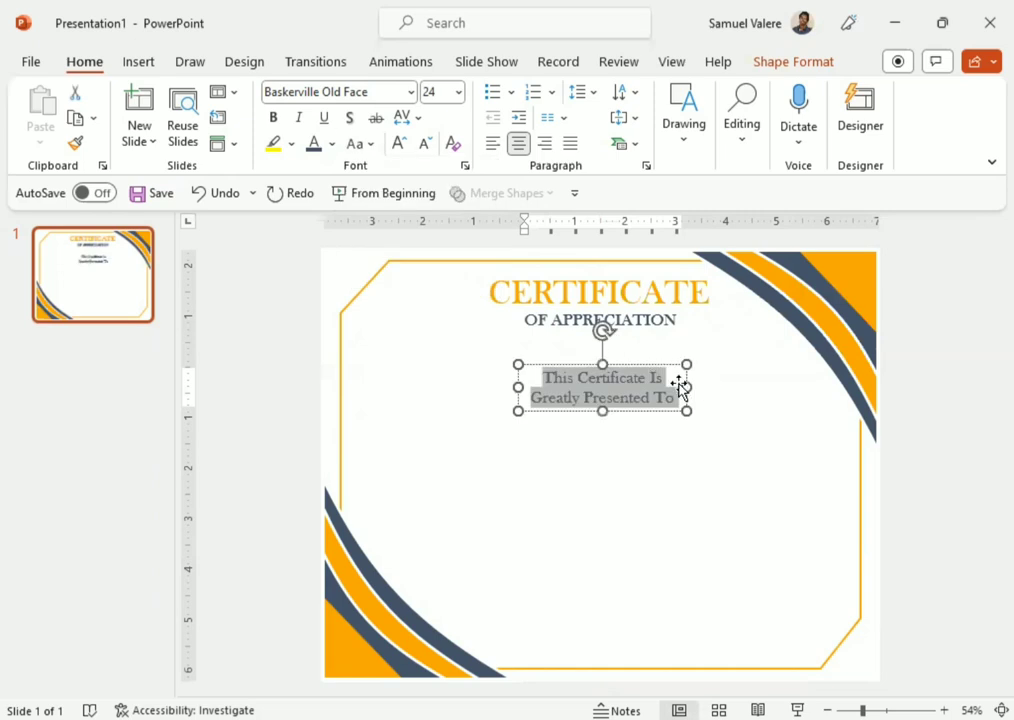
left_click_drag(687, 387, 799, 392)
mouse_move(683, 396)
left_mouse_down()
mouse_move(651, 385)
mouse_move(624, 391)
left_mouse_up()
Duplicate the CERTIFICATE heading below the presented-to line and replace it with the recipient's name.
left_click(606, 290)
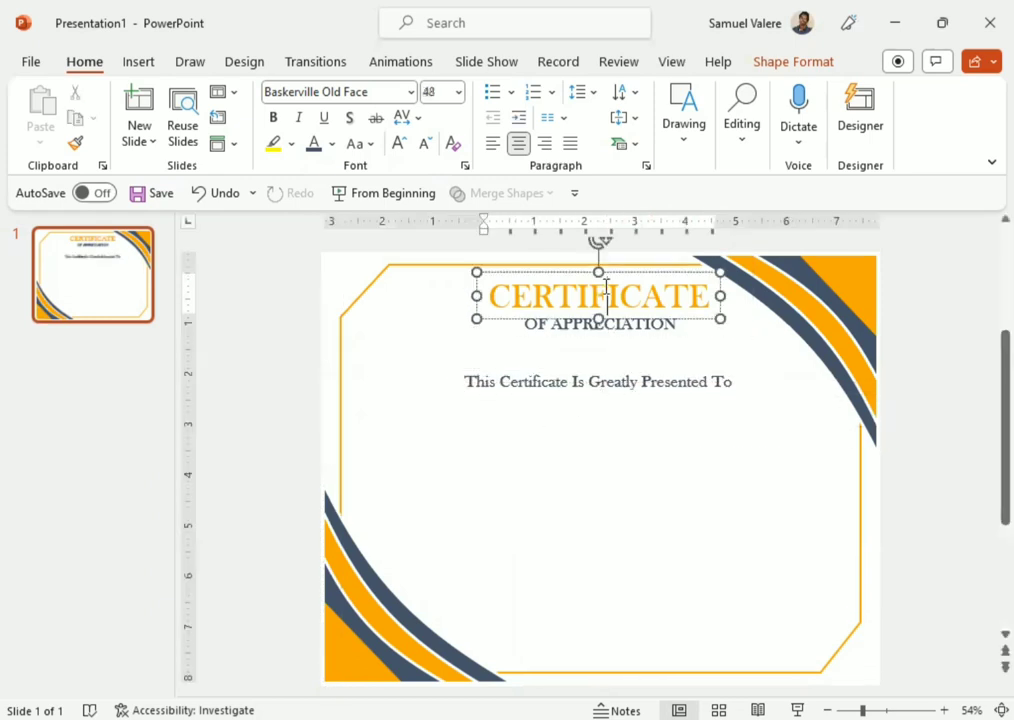
key("Escape")
key("ctrl+d")
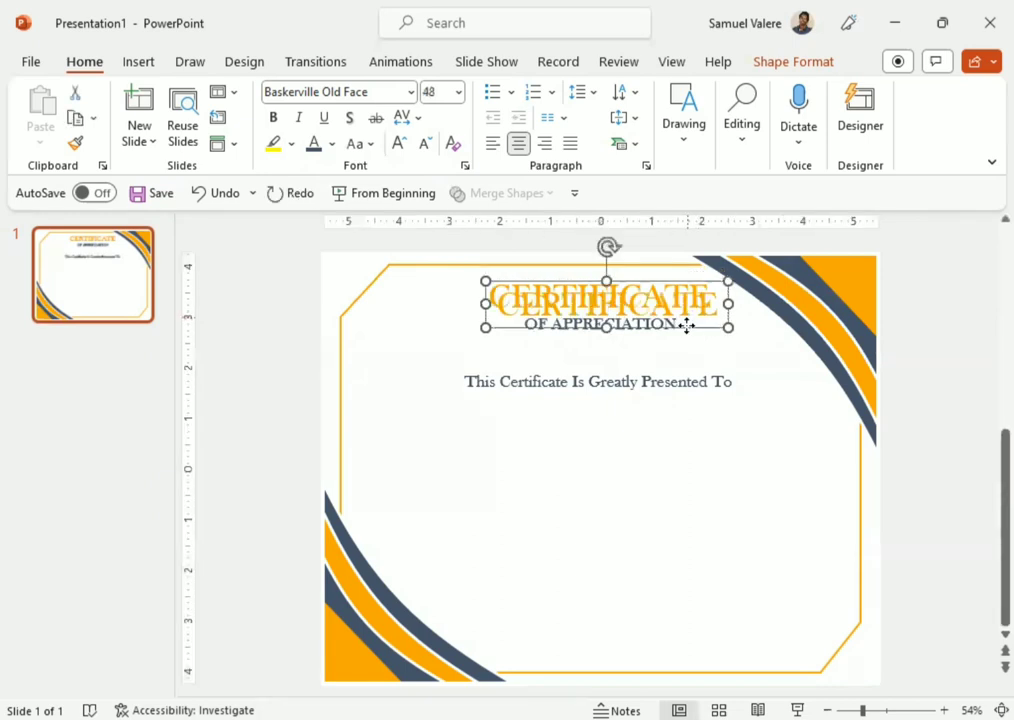
left_click_drag(687, 325, 677, 439)
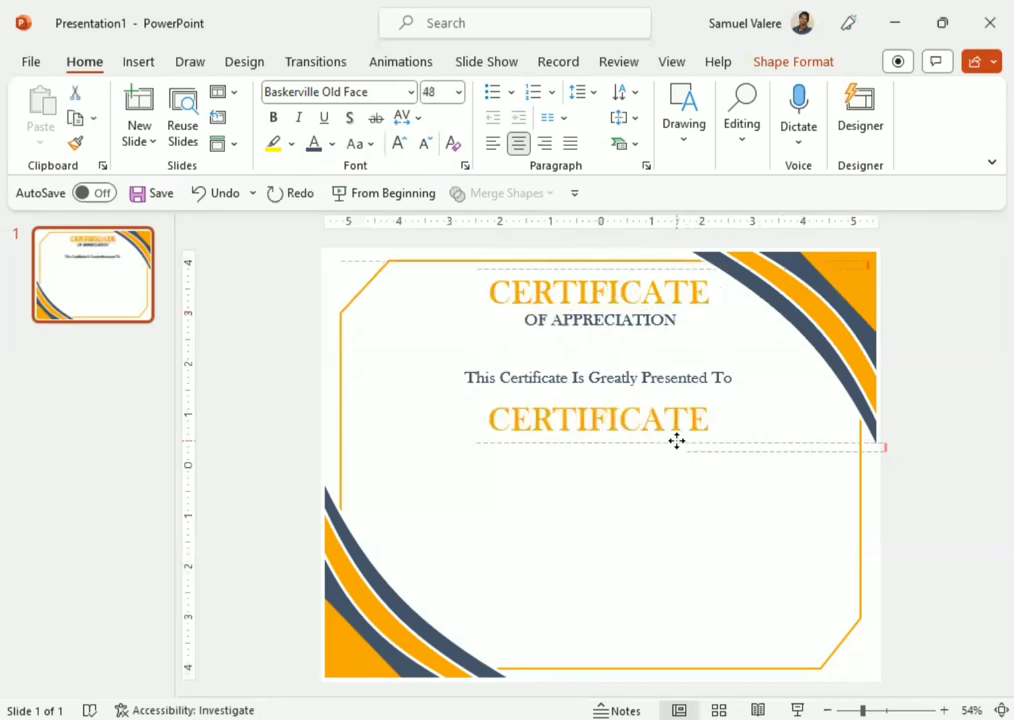
double_click(612, 424)
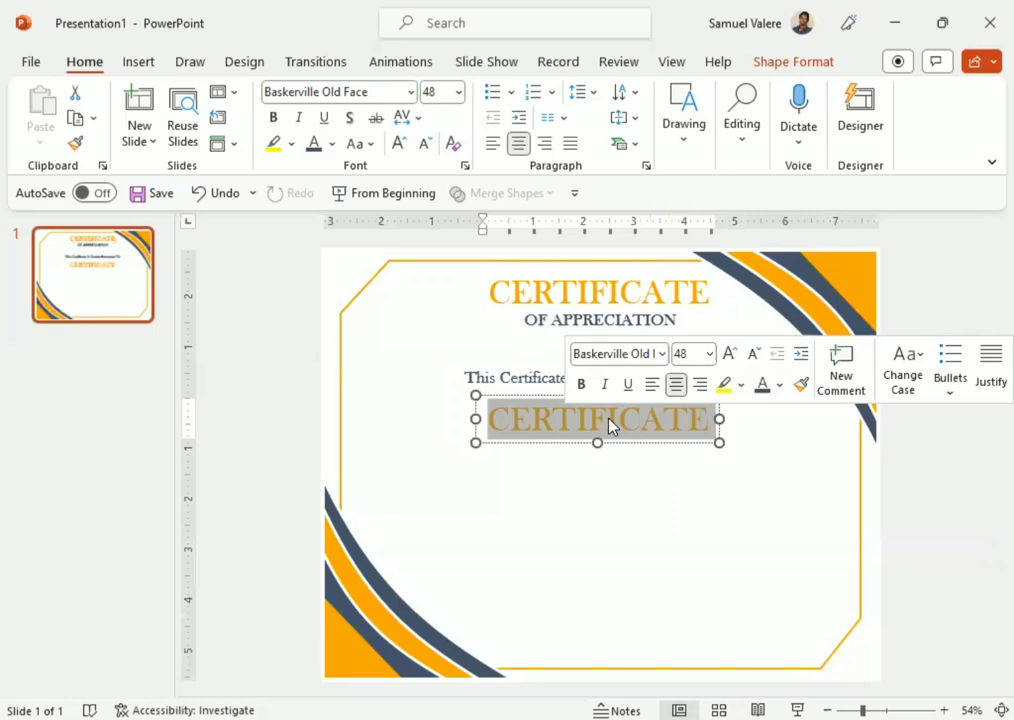
type("WE")
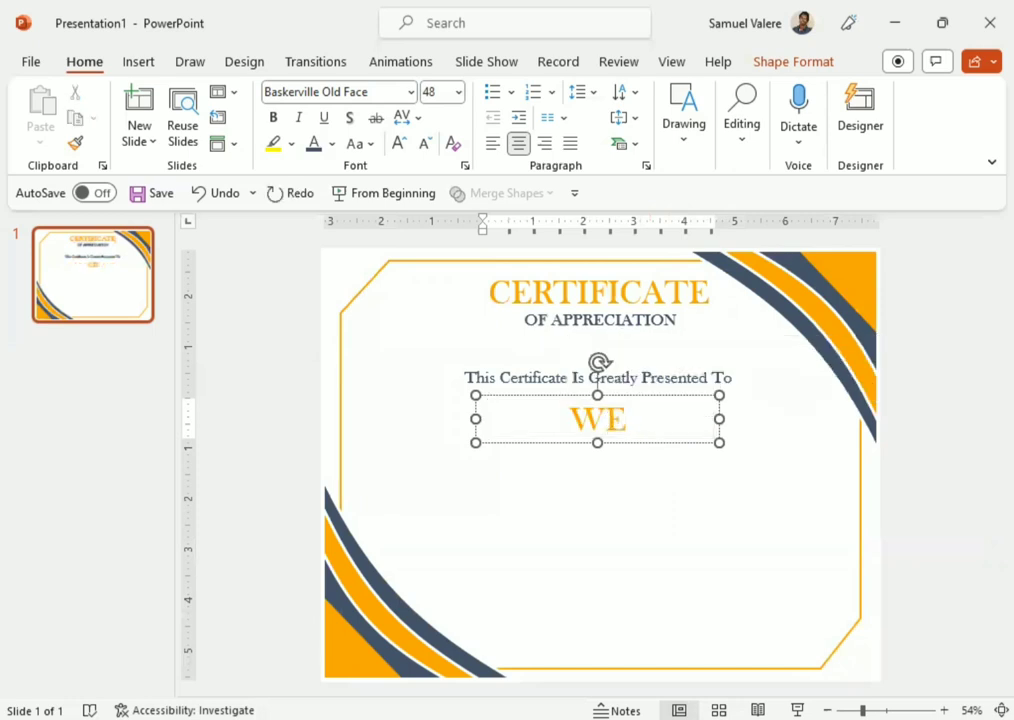
type("sl")
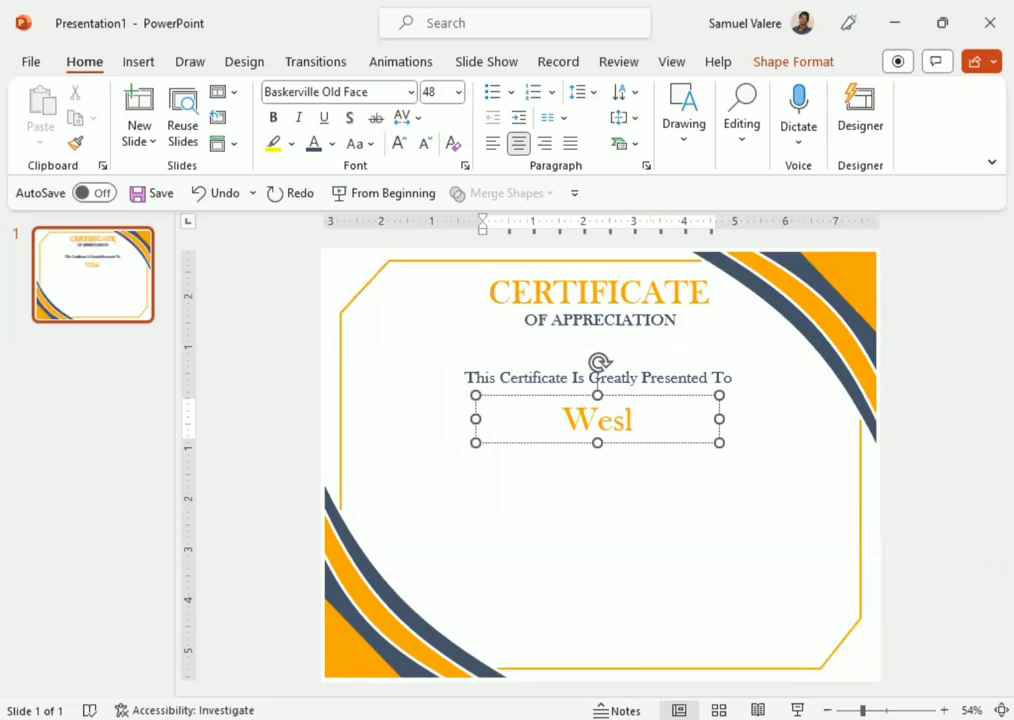
type("ey Dorlus")
Set the name to Vivaldi 80 pt, widening its box to one line and centring it.
triple_click(621, 422)
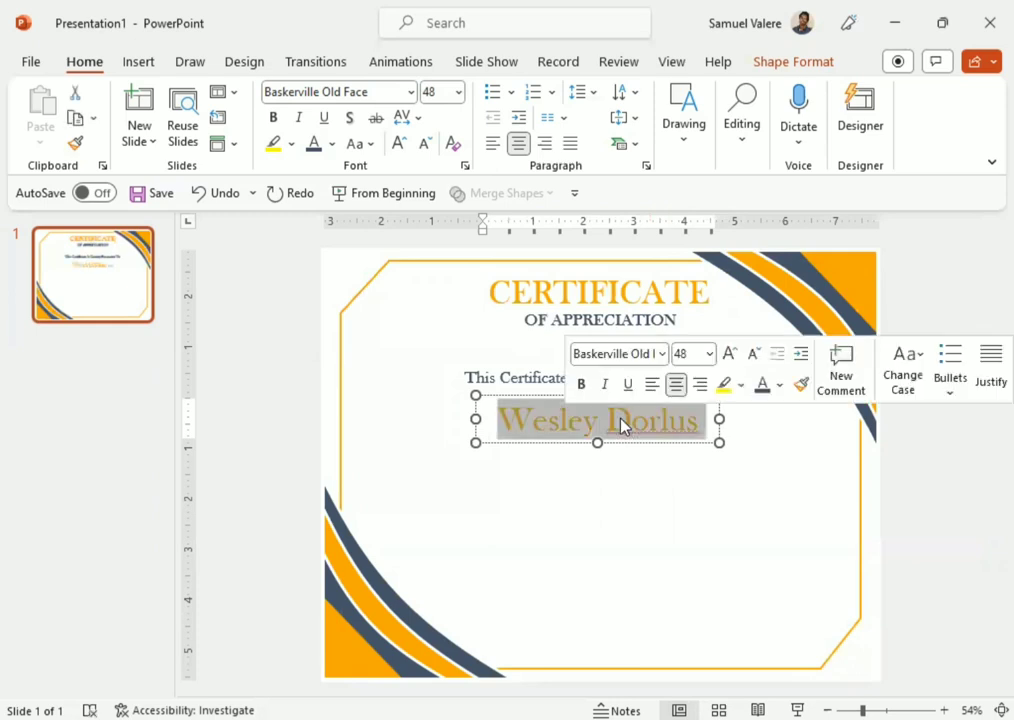
left_click(382, 91)
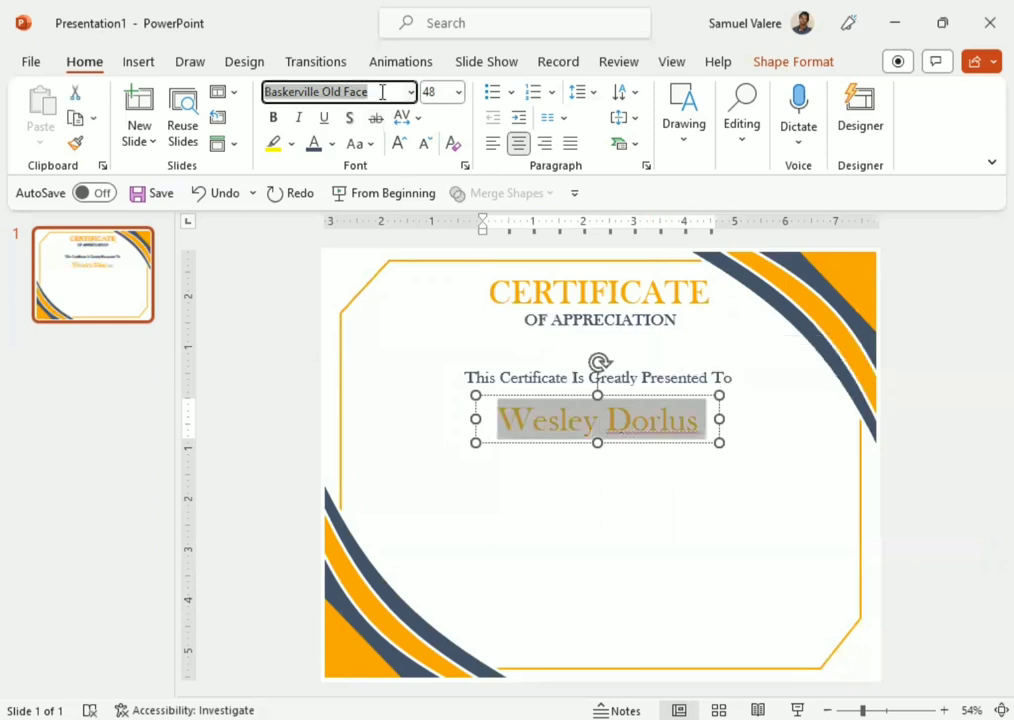
type("I")
key("BackSpace")
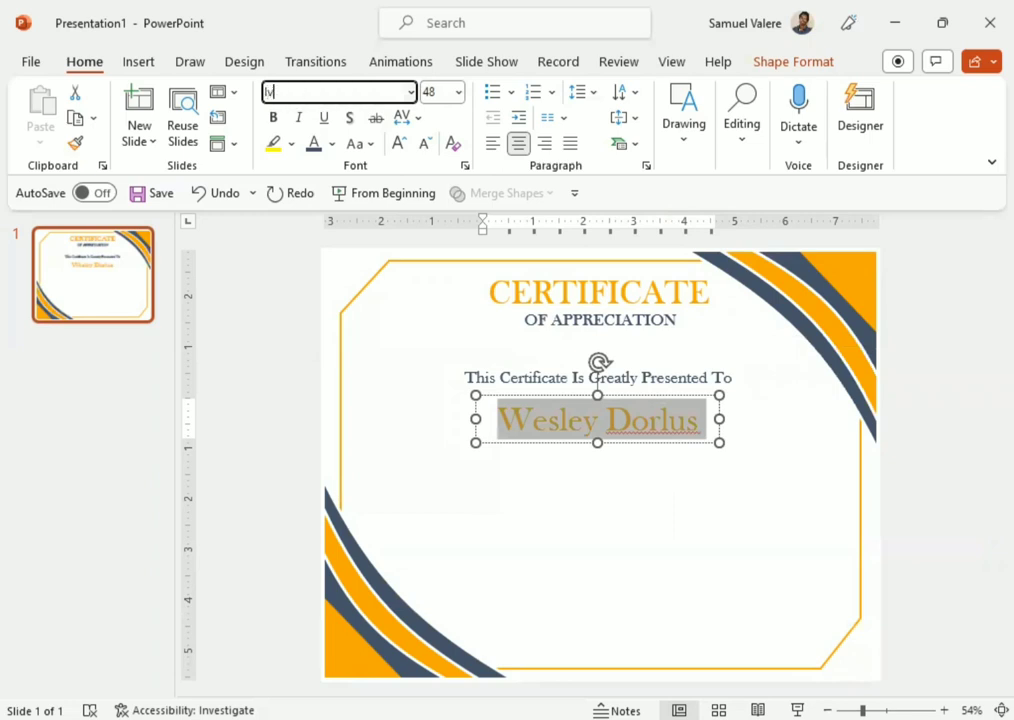
type("ivaldi")
key("Return")
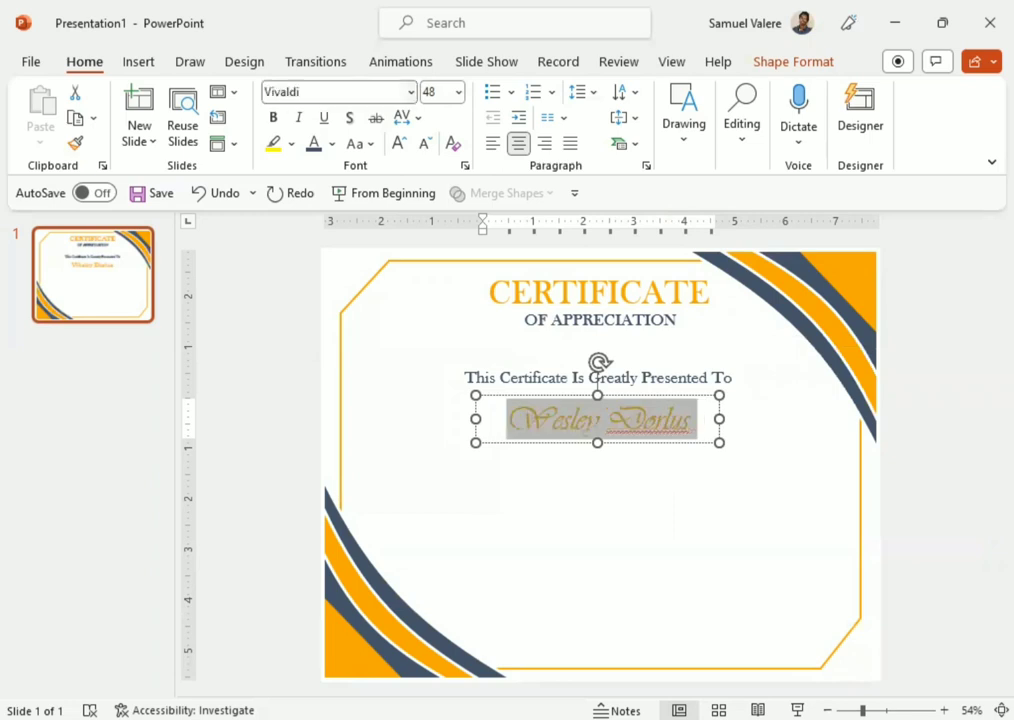
left_click(310, 92)
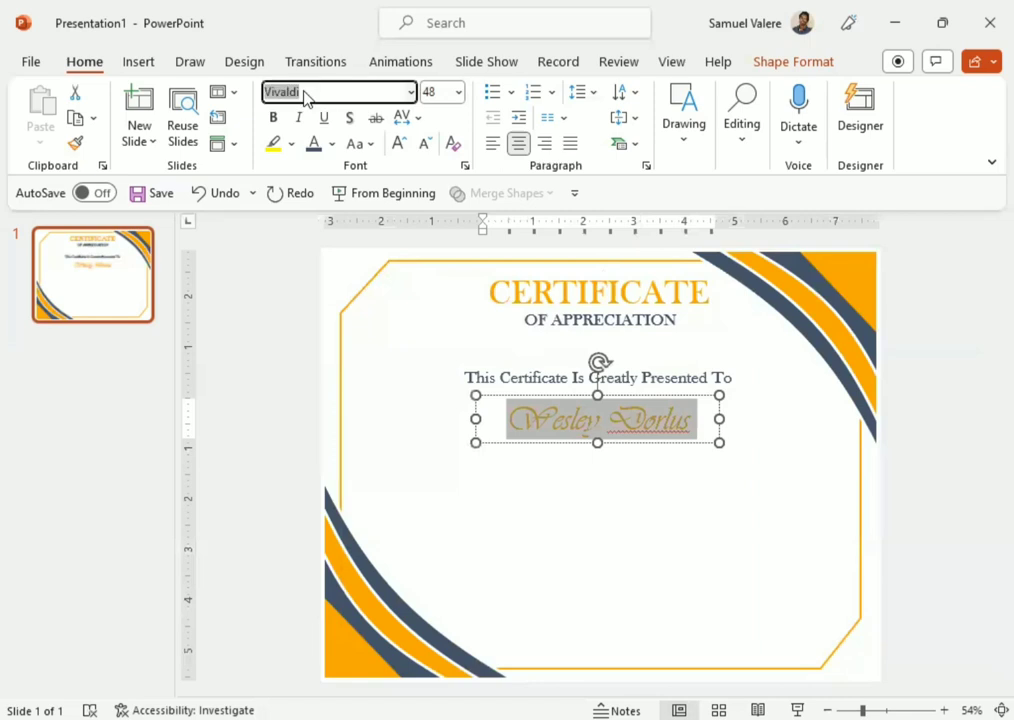
left_click(459, 93)
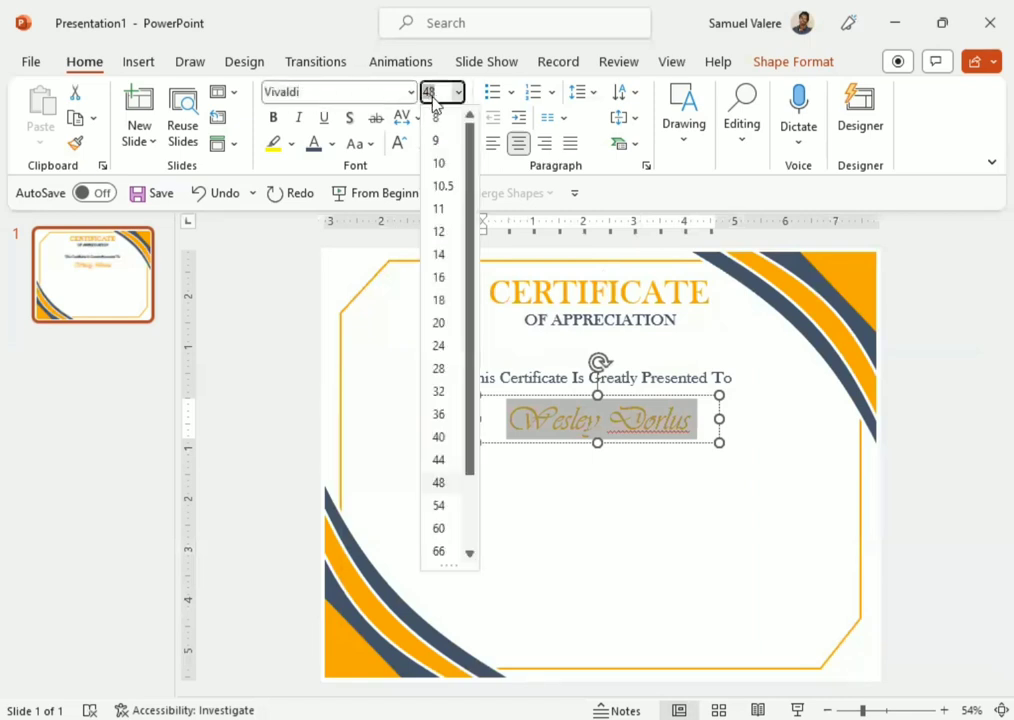
type("80")
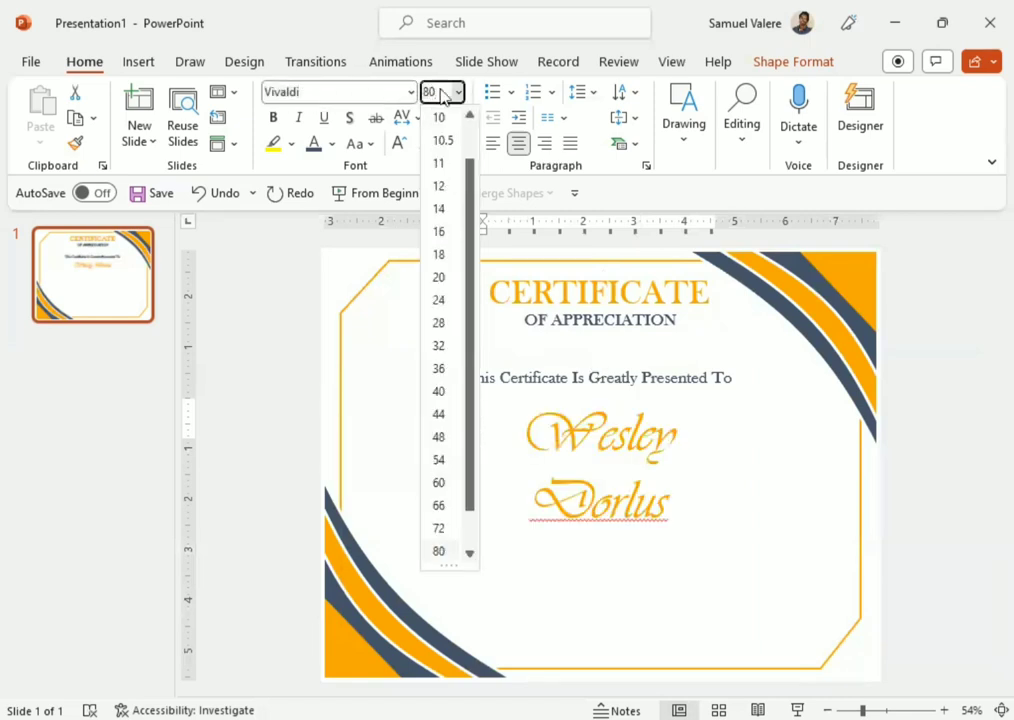
key("Return")
left_click_drag(719, 466, 811, 469)
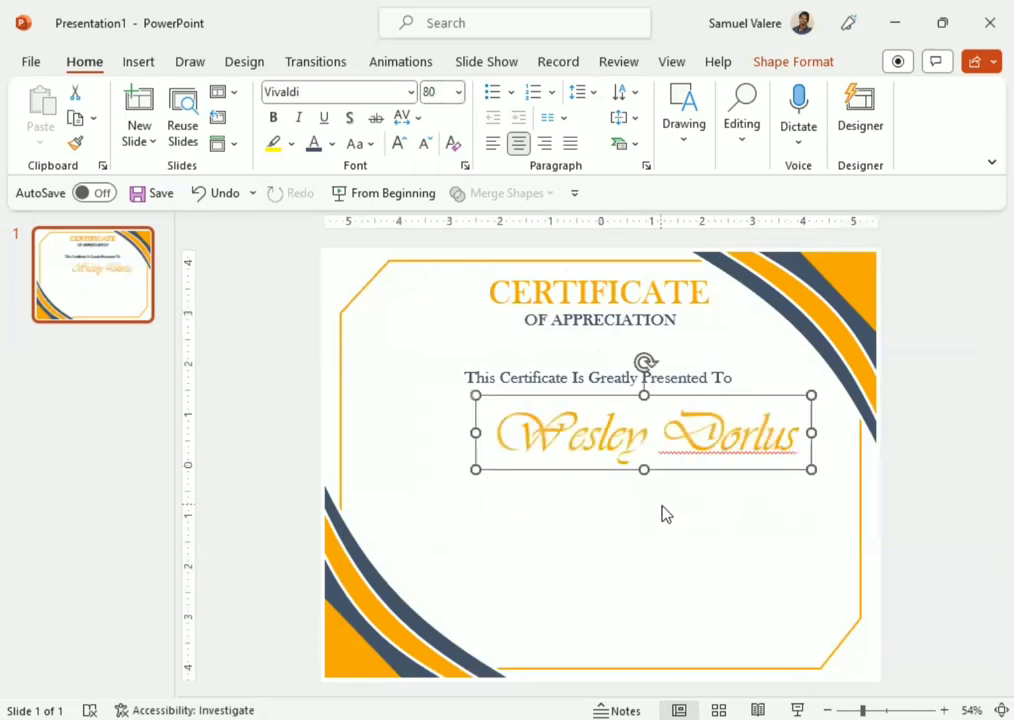
left_click_drag(671, 472, 627, 470)
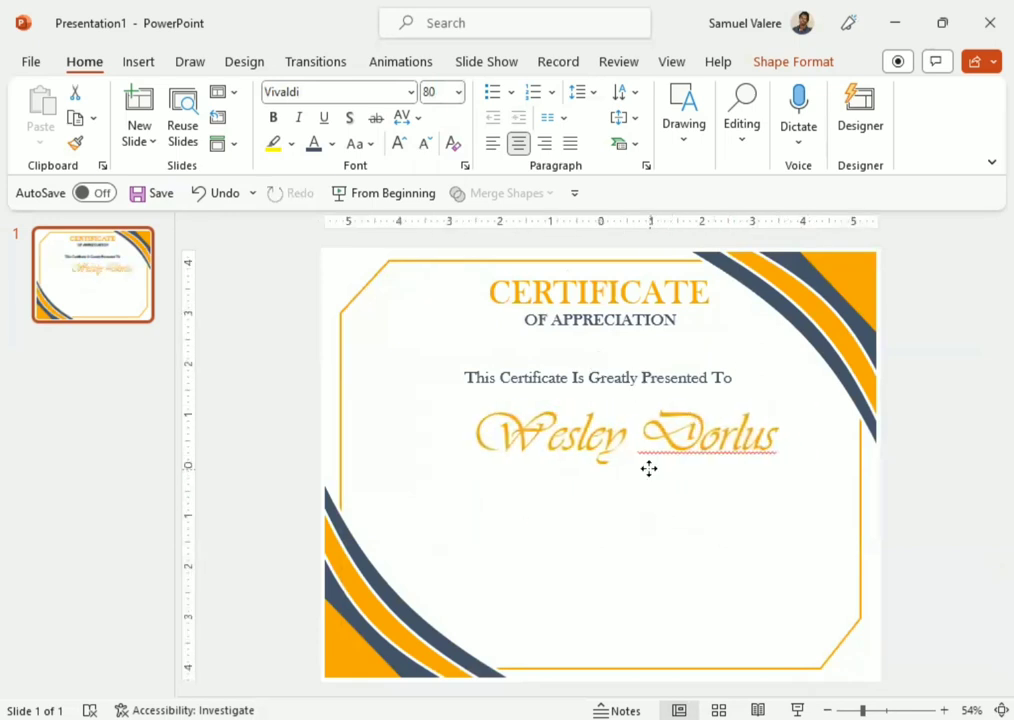
Nudge the 'This Certificate Is Greatly Presented To' line slightly lower along the centre guide.
left_click(627, 378)
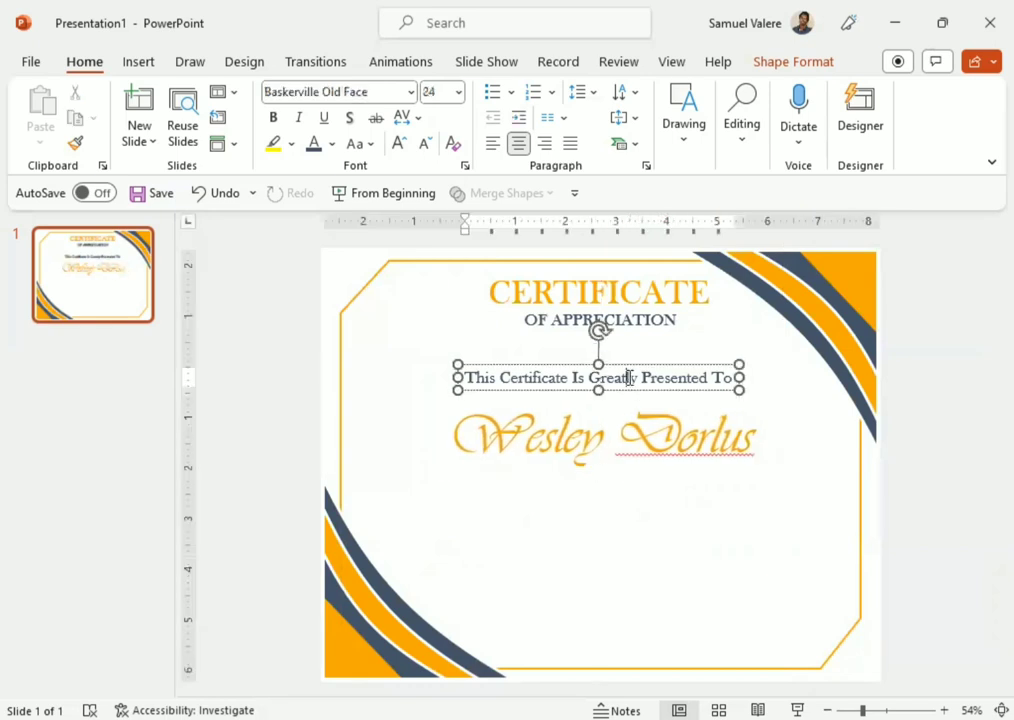
left_click_drag(627, 392, 627, 393)
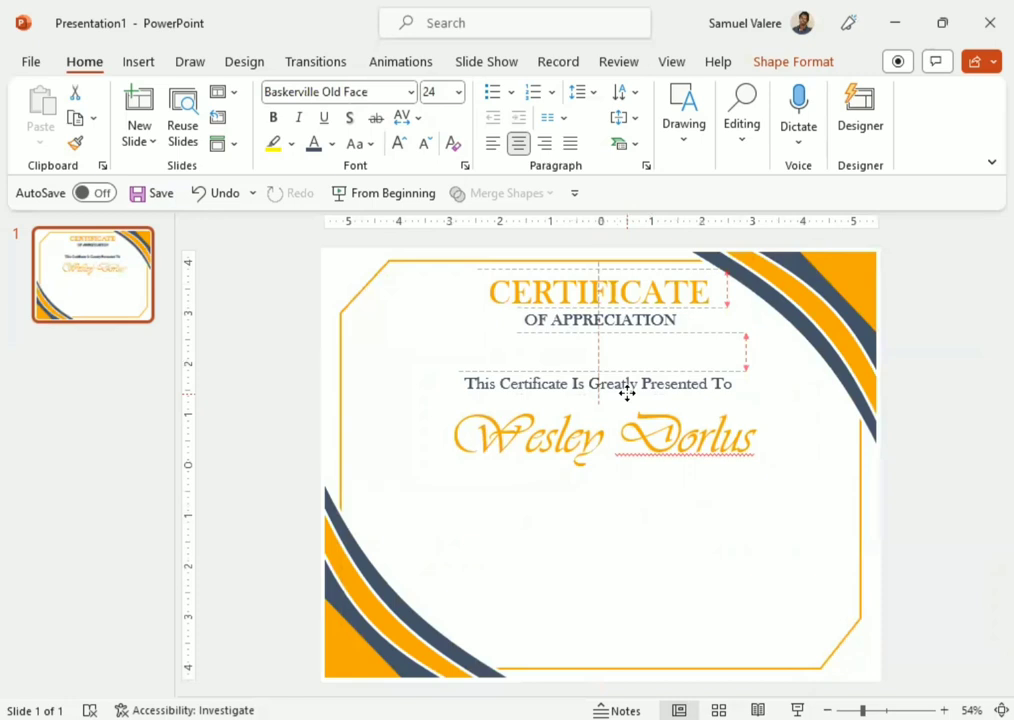
left_click_drag(627, 393, 627, 393)
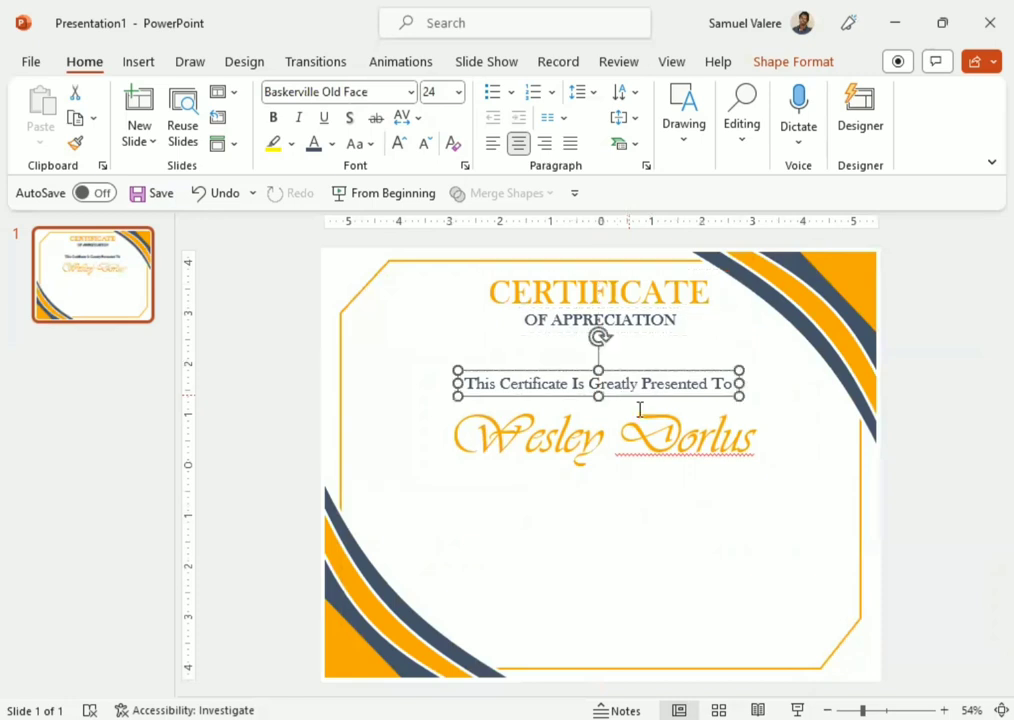
double_click(670, 454)
left_click(676, 453)
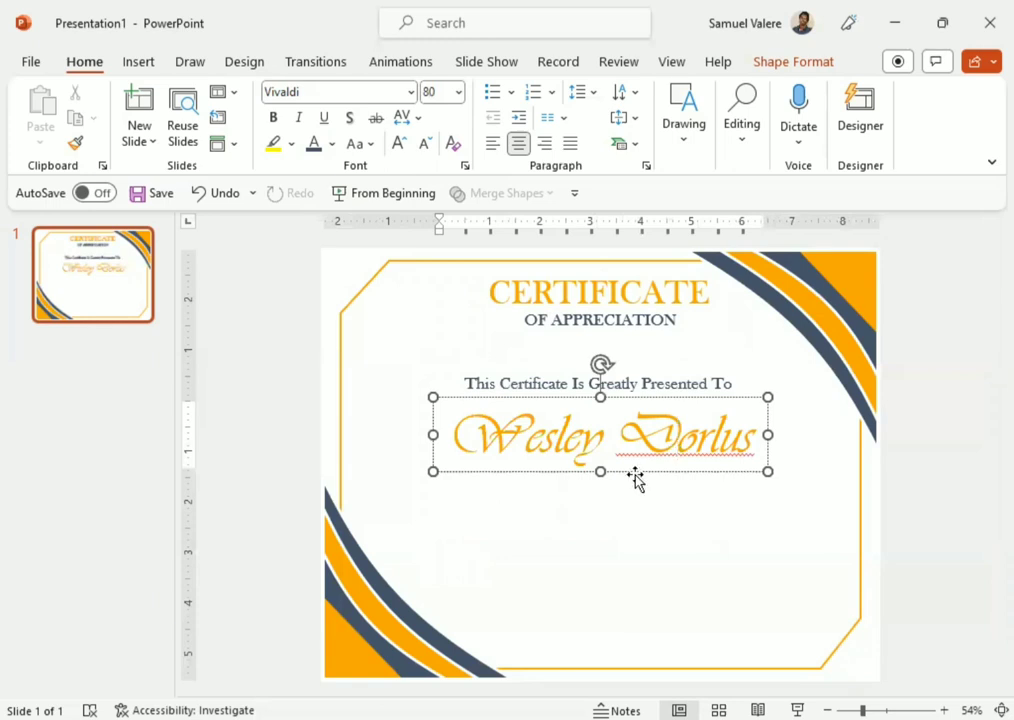
left_click(539, 384)
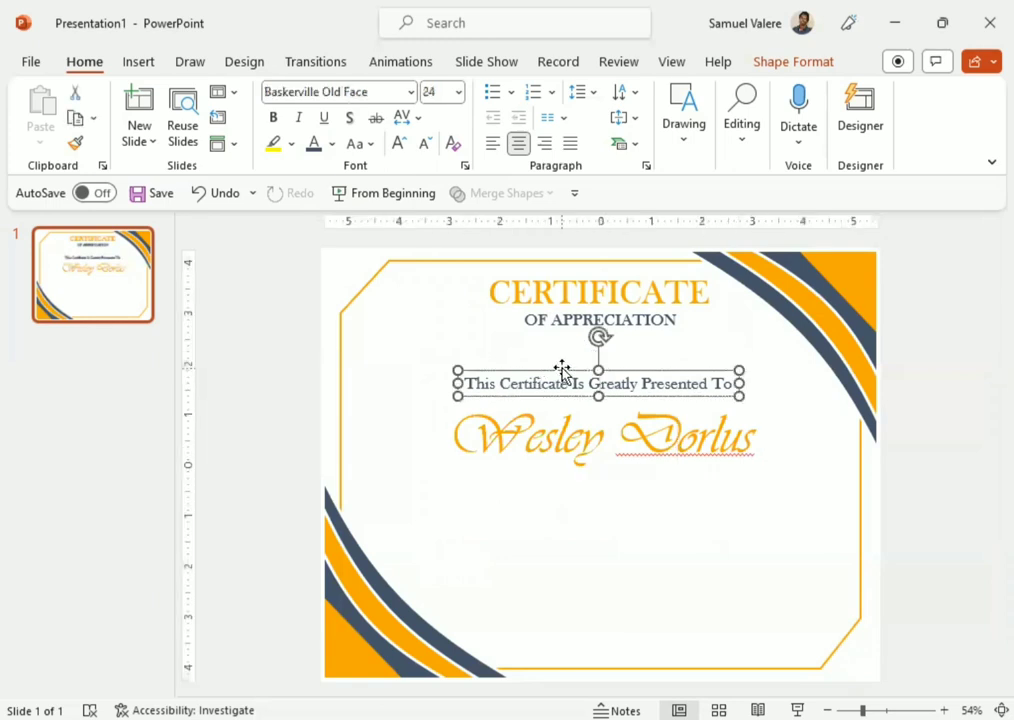
Copy the presented-to box below the name and paste in the 'Only an exemplary employee…' message.
key("ctrl+d")
left_click_drag(588, 405, 588, 499)
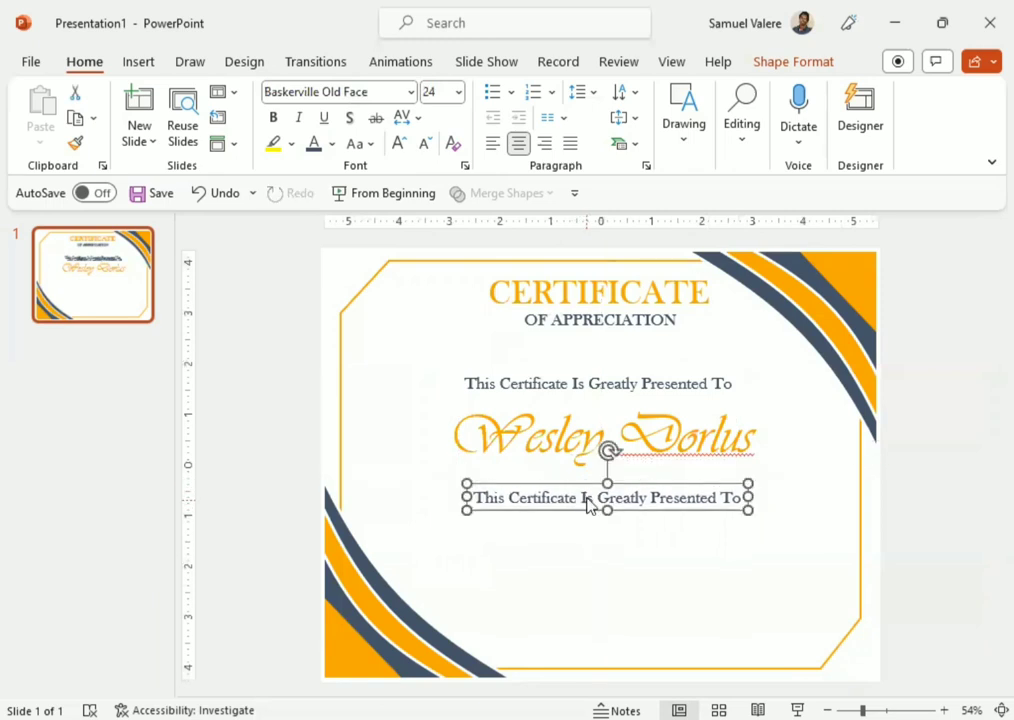
triple_click(588, 499)
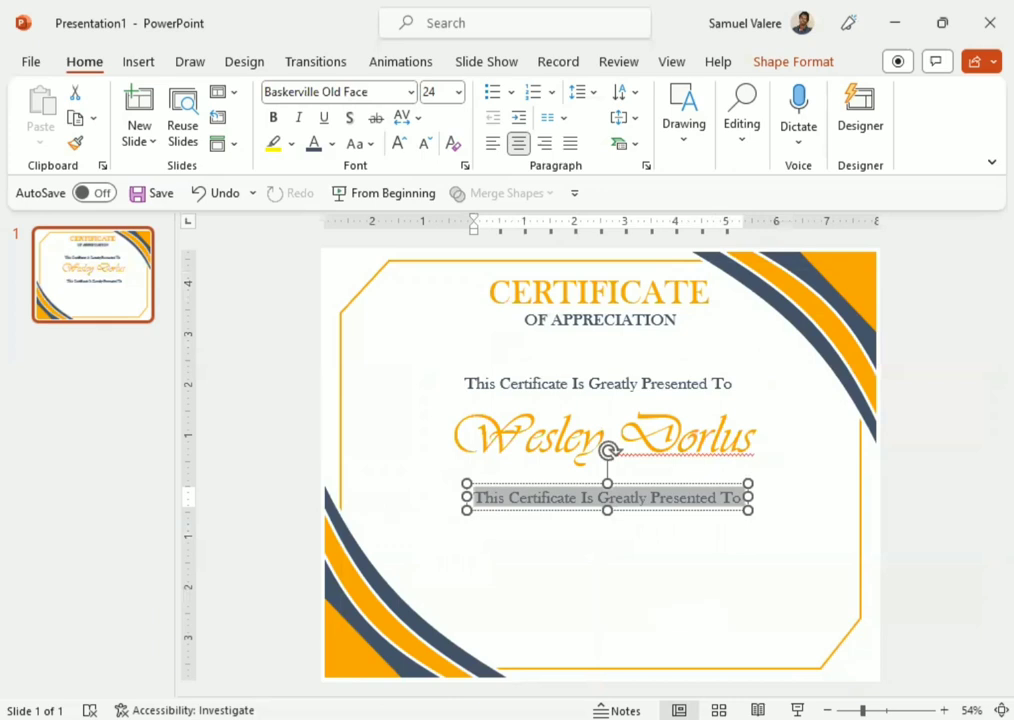
key("ctrl+c")
mouse_move(570, 505)
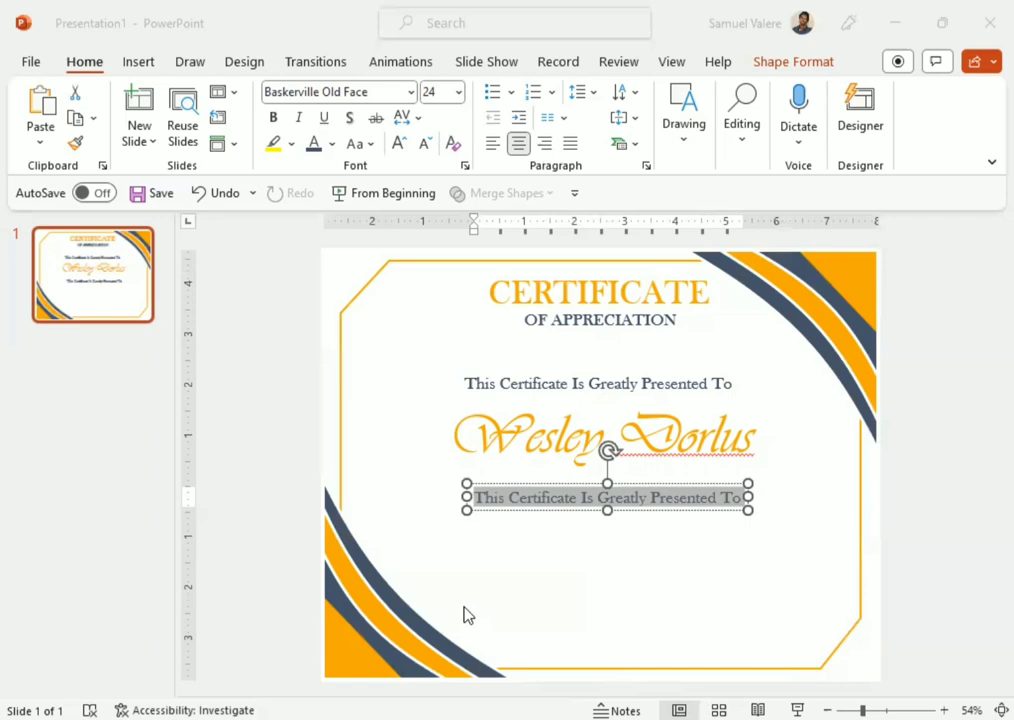
key("ctrl+v")
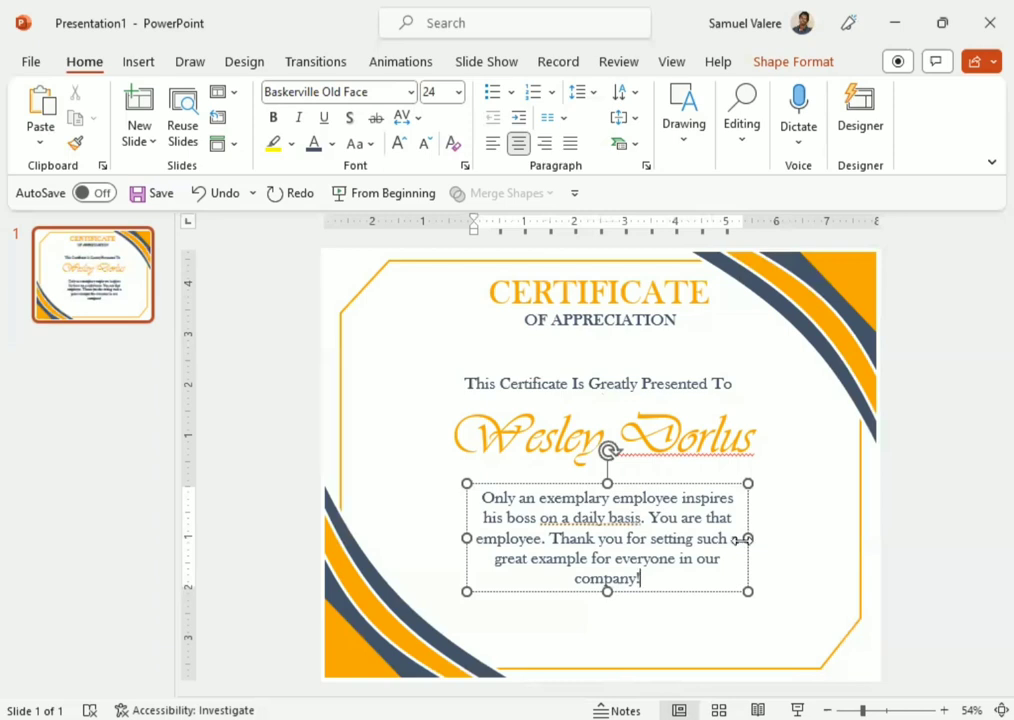
Widen the message box so it wraps into longer lines, centred slightly lower under the name.
left_click_drag(746, 537, 782, 538)
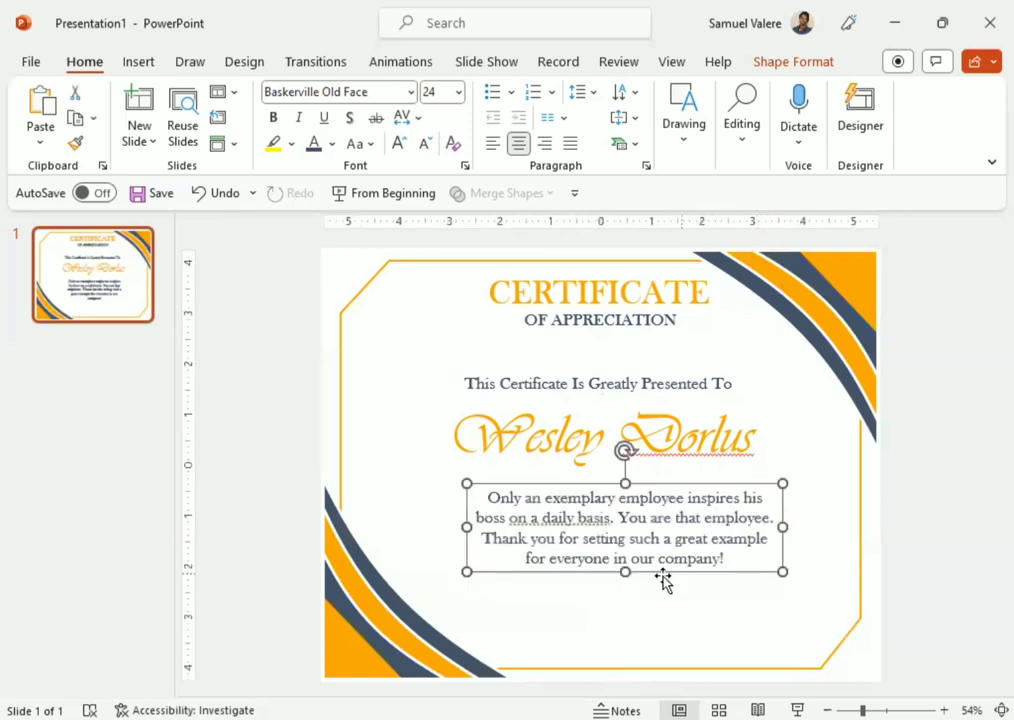
left_click_drag(652, 569, 627, 576)
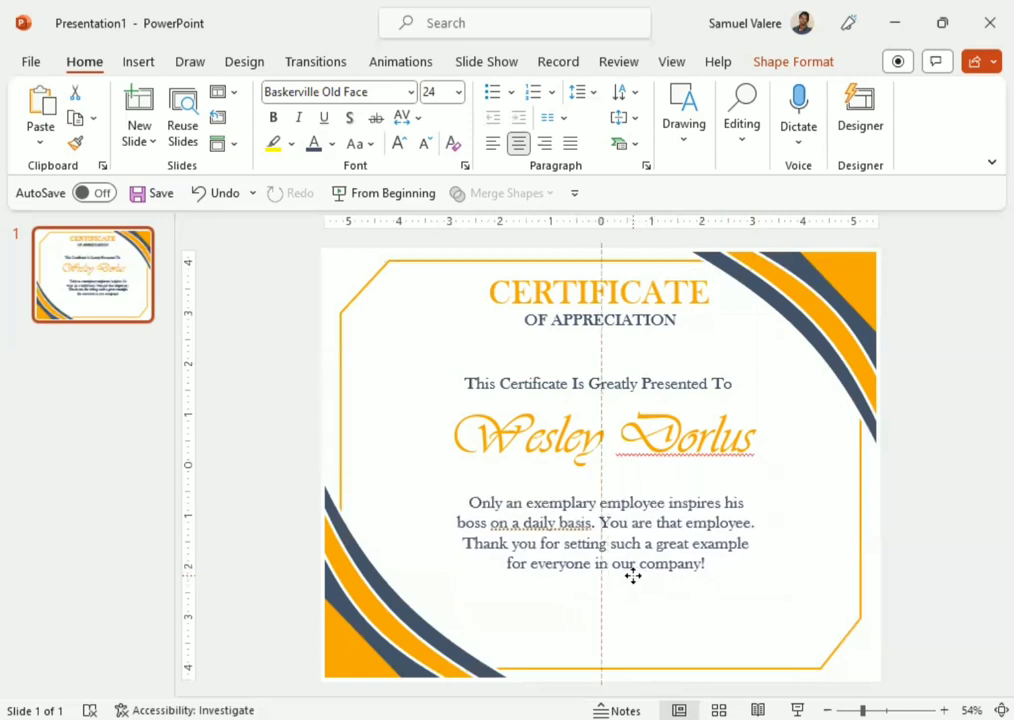
left_click_drag(627, 576, 629, 593)
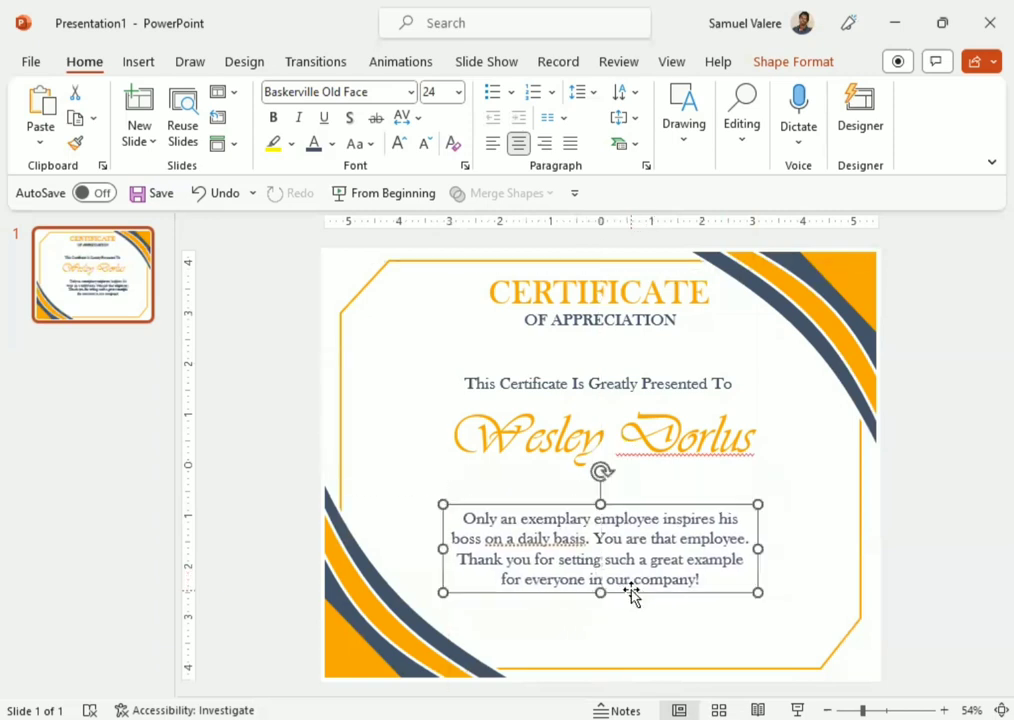
Lower the presented-to line toward the name, undoing stray moves of the name and message.
left_click(615, 440)
left_click_drag(637, 477, 636, 489)
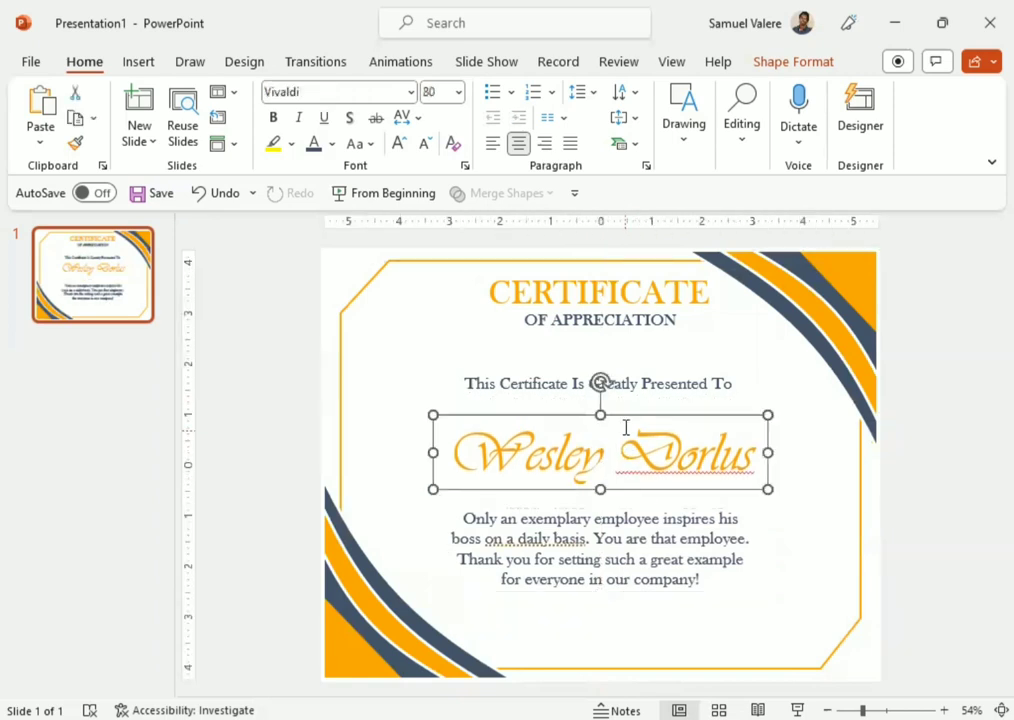
left_click(631, 385)
left_click_drag(631, 400, 632, 414)
left_click(616, 440)
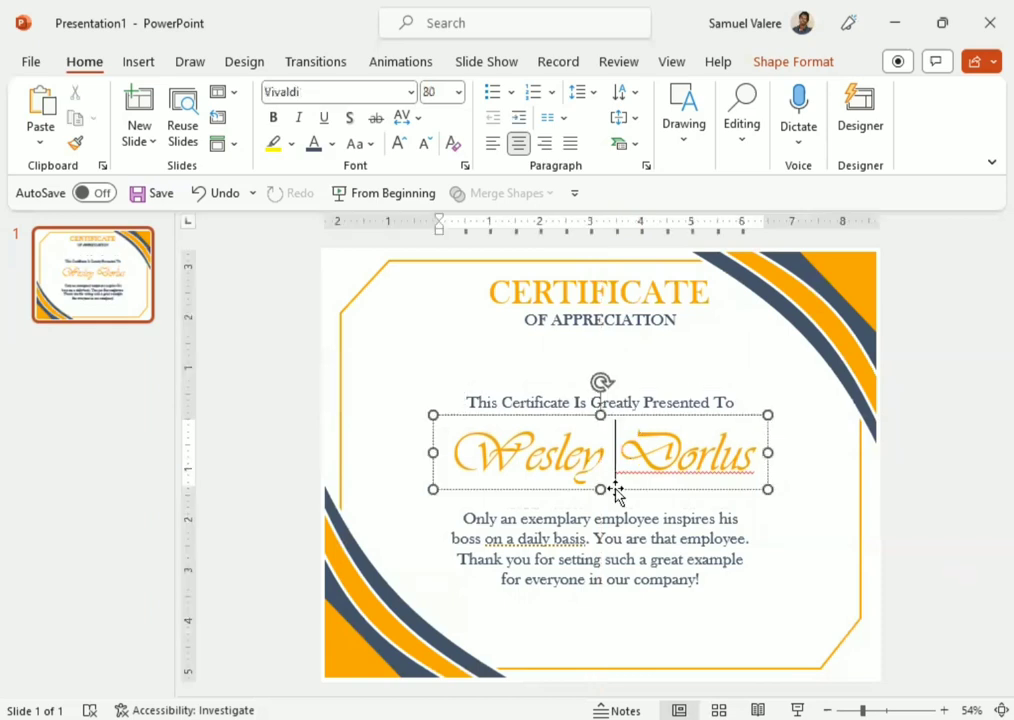
key("ctrl+z")
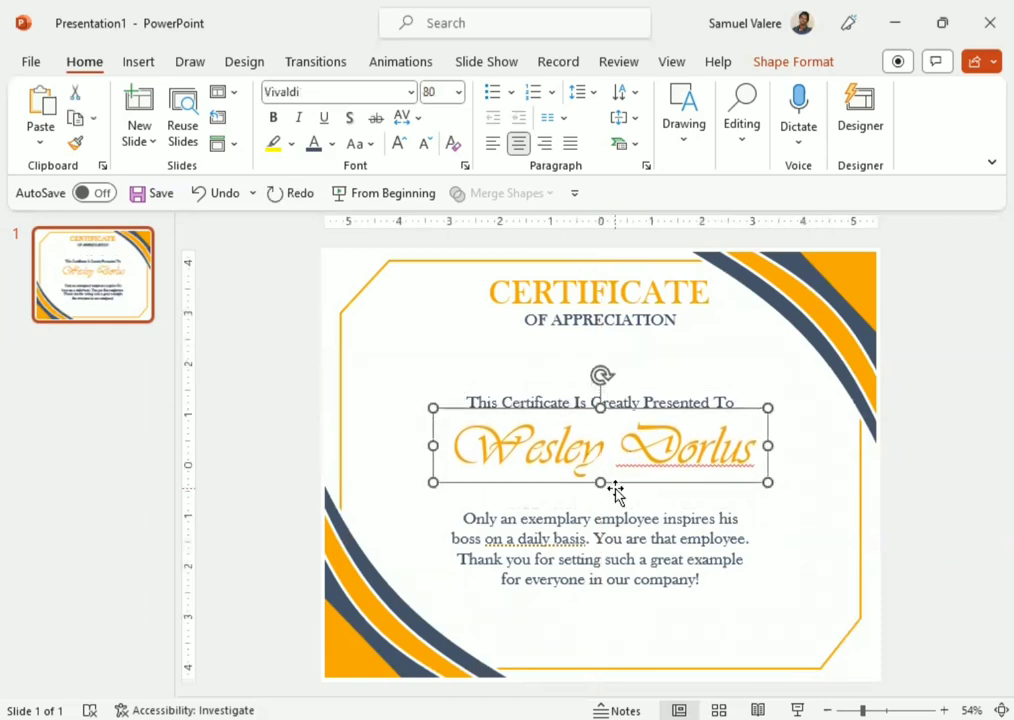
left_click(613, 538)
left_click_drag(619, 598, 615, 585)
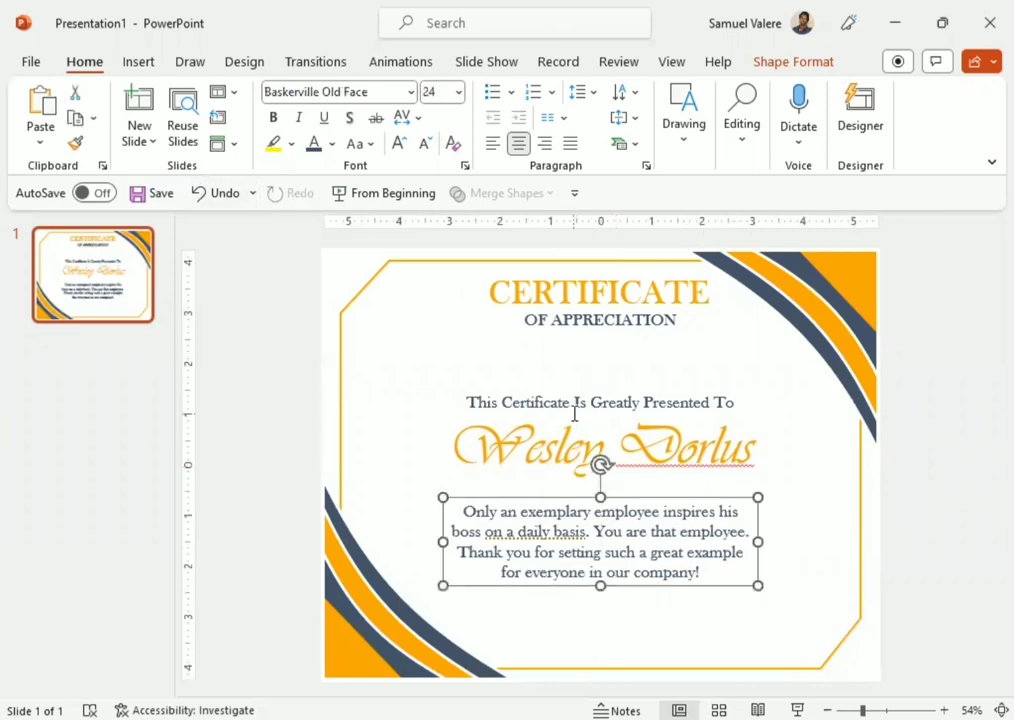
key("ctrl+z")
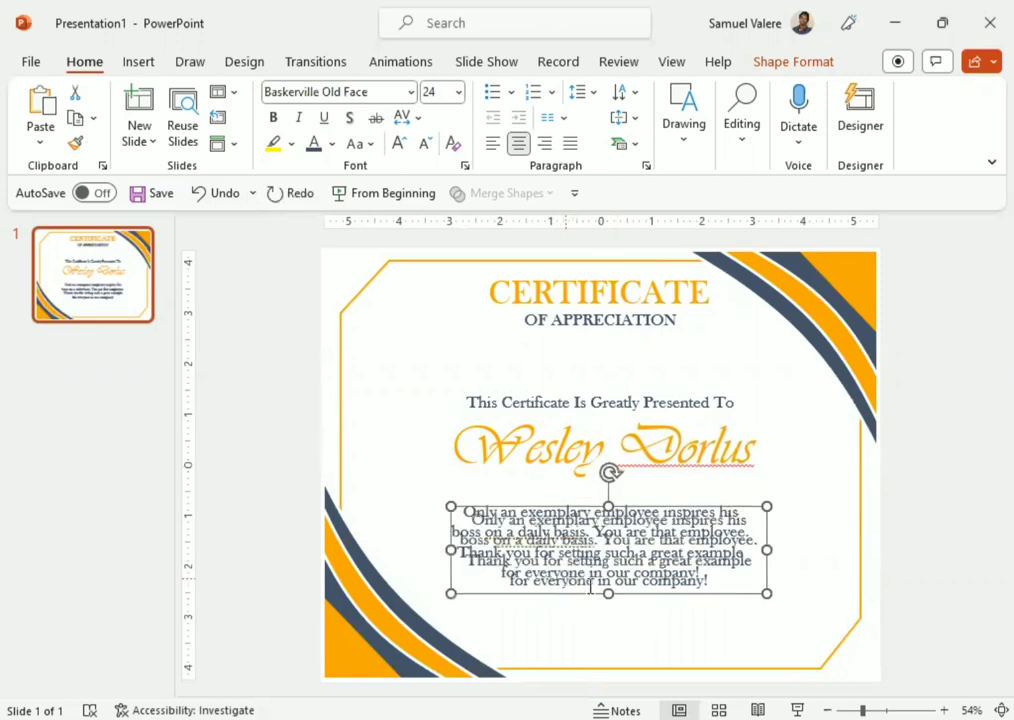
Make a size-18 Date label from a copy of the message box at the bottom left.
key("ctrl+y")
triple_click(592, 603)
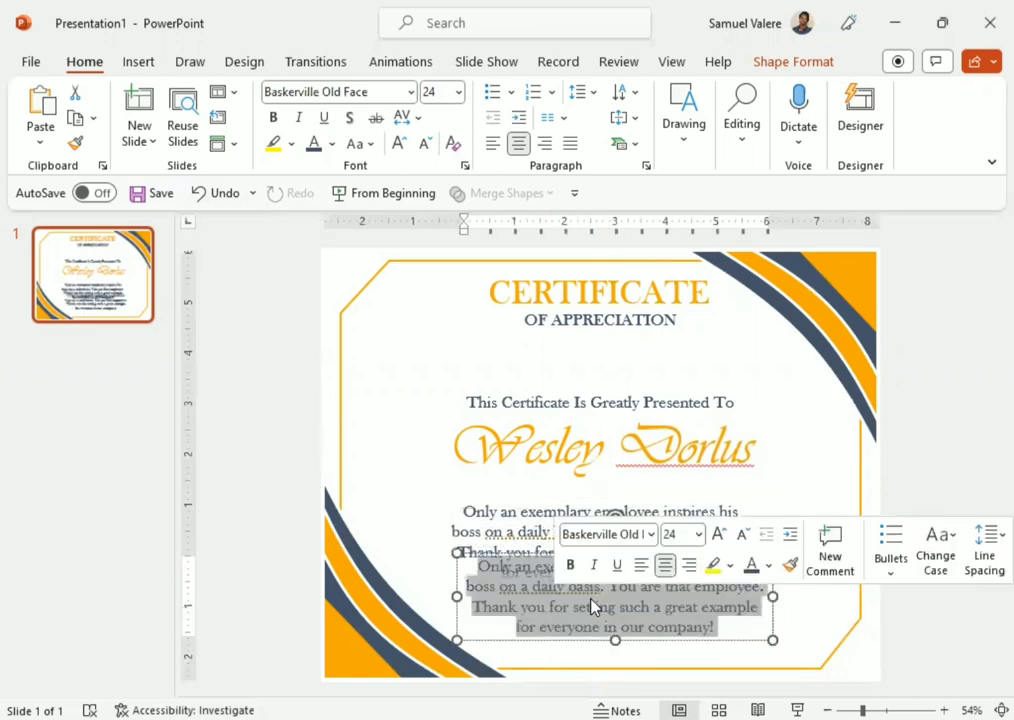
key("ctrl+z")
type("Date")
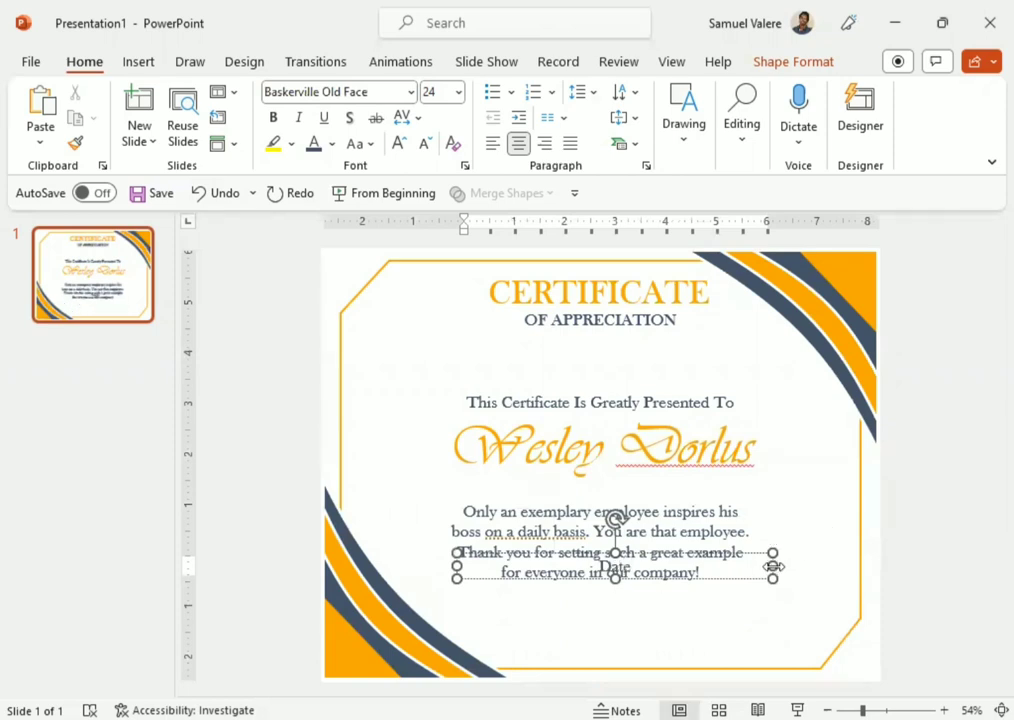
mouse_move(773, 562)
left_mouse_down()
mouse_move(509, 578)
mouse_move(519, 648)
left_mouse_up()
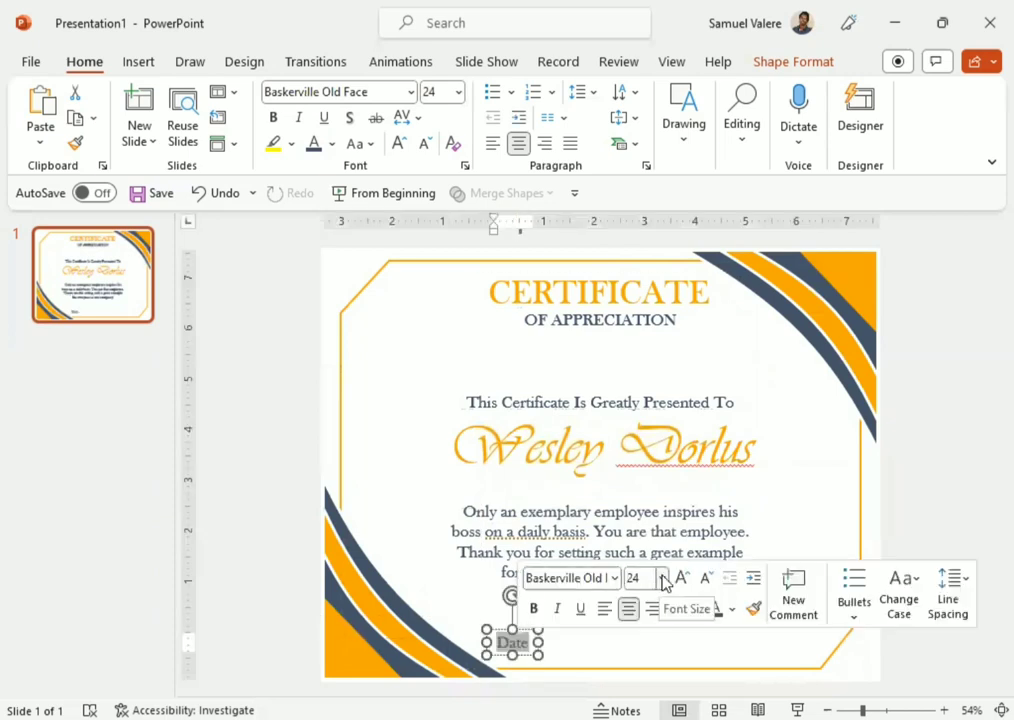
left_click(662, 578)
left_click(646, 302)
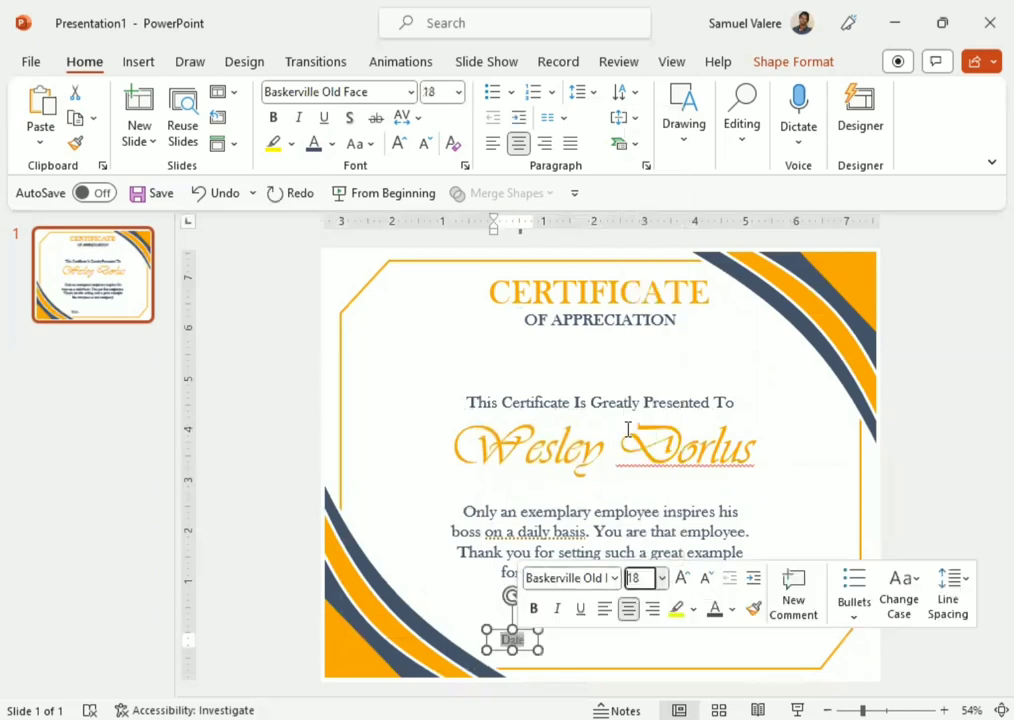
mouse_move(538, 649)
left_mouse_down()
mouse_move(528, 645)
mouse_move(556, 668)
left_mouse_up()
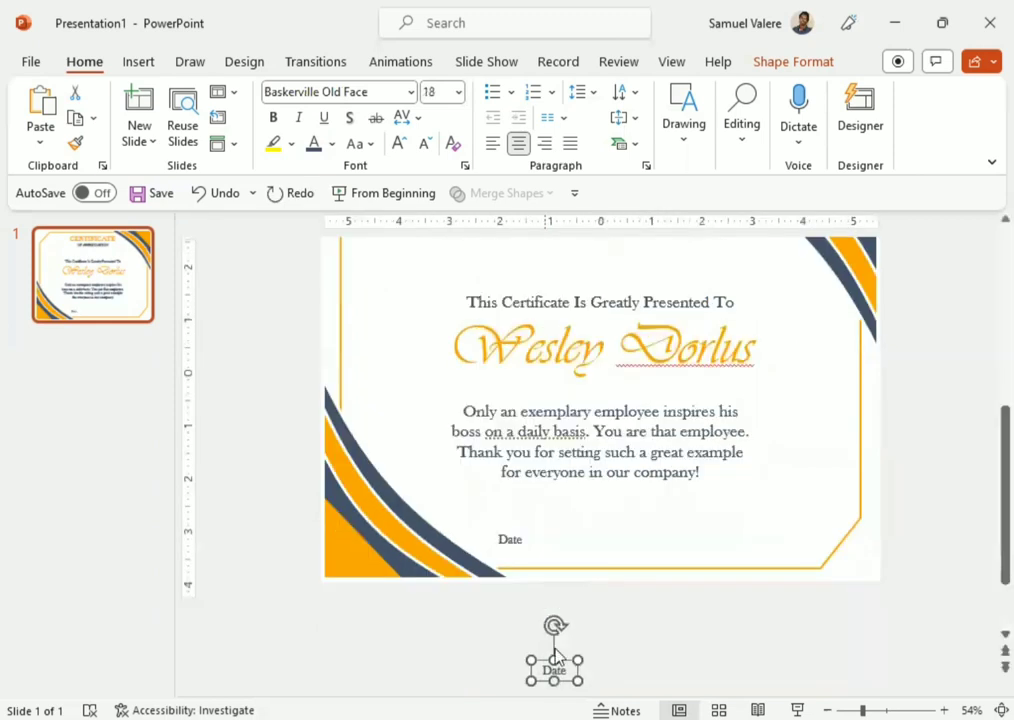
Duplicate the Date label, change it to 'Signature' and place it at the bottom right.
key("ctrl+z")
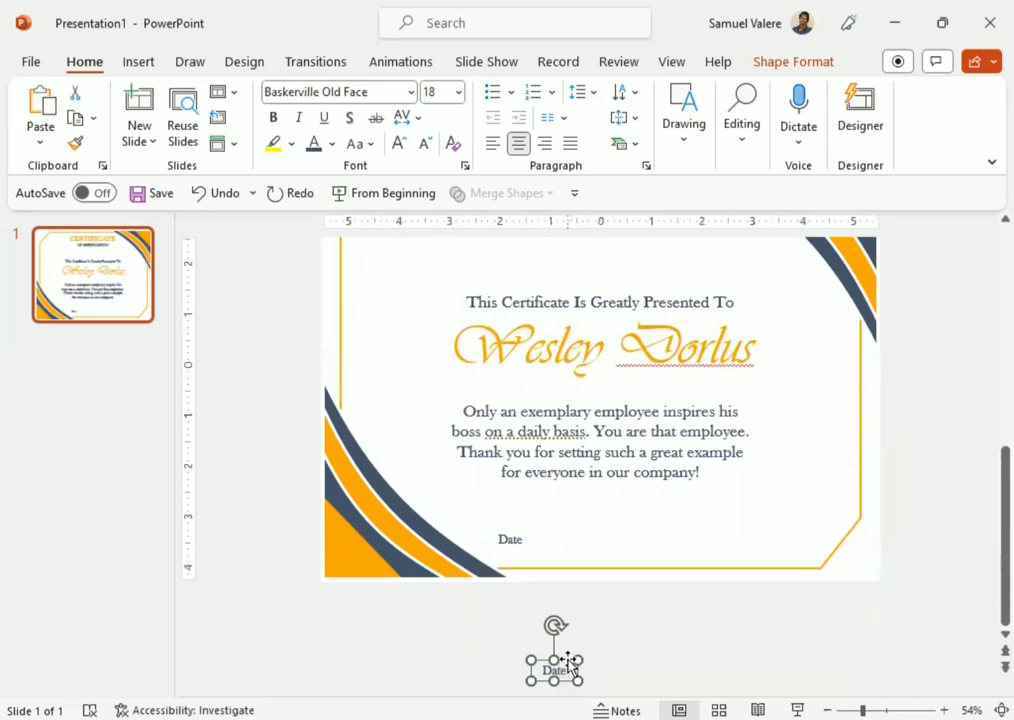
mouse_move(568, 642)
left_mouse_down()
mouse_move(573, 629)
mouse_move(779, 532)
left_mouse_up()
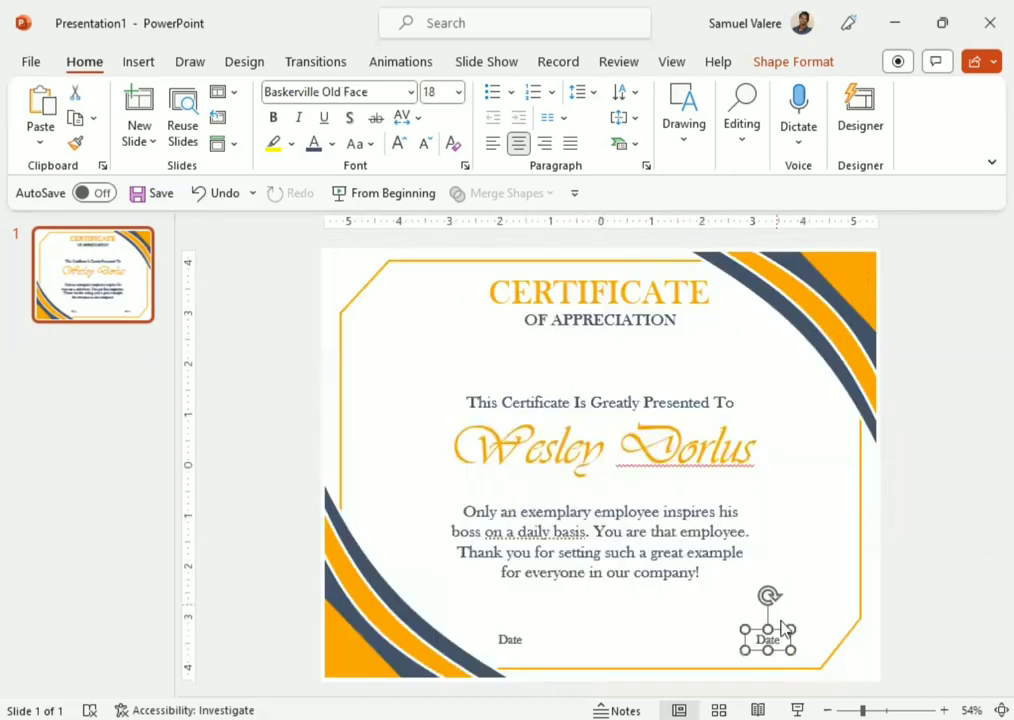
double_click(767, 640)
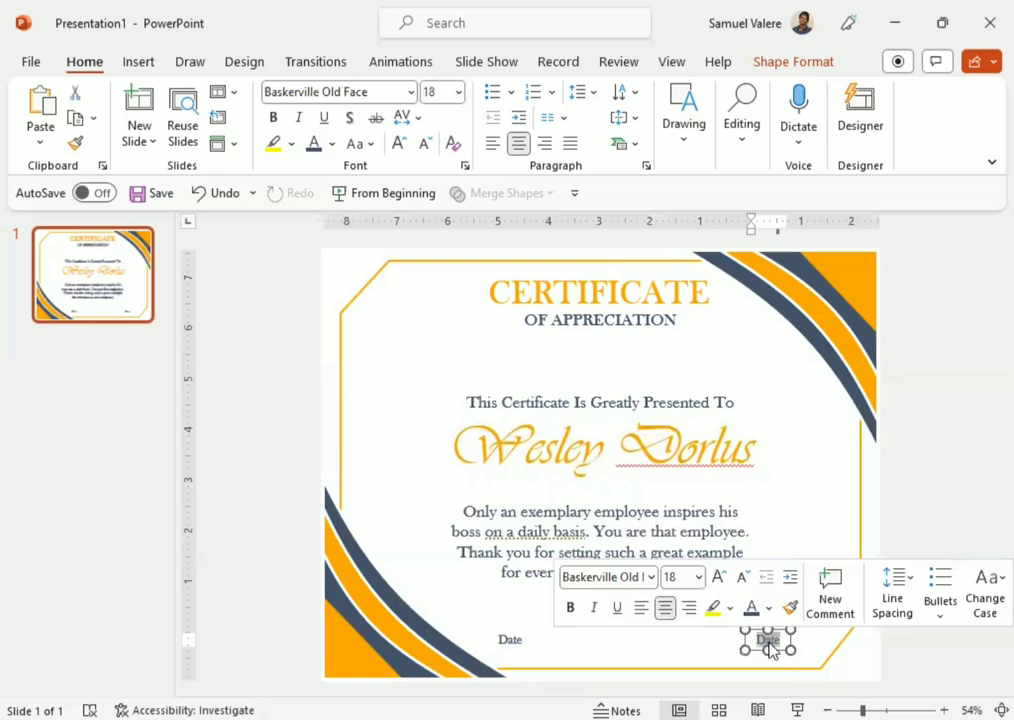
type("Sign")
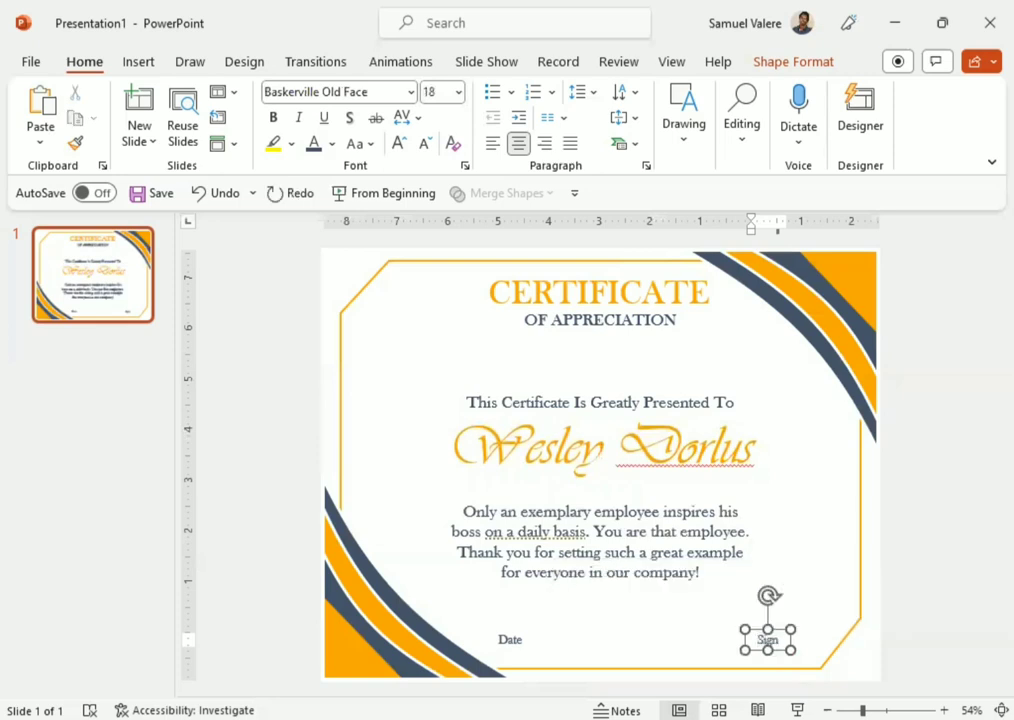
type("ature")
left_click_drag(792, 650, 808, 650)
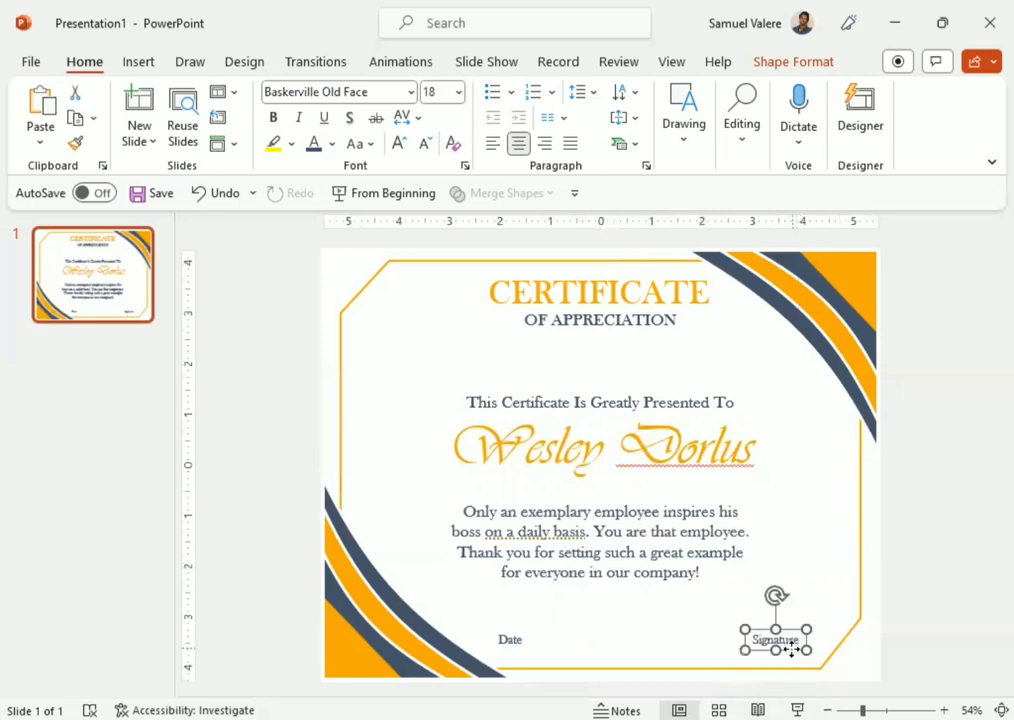
key("Escape")
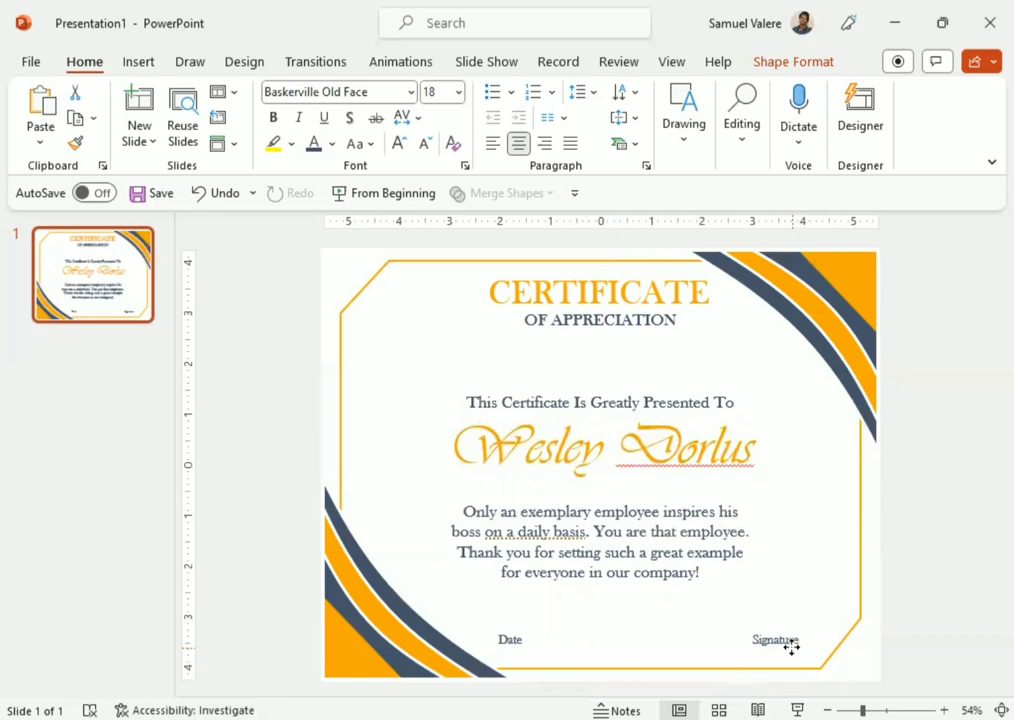
left_click(791, 651)
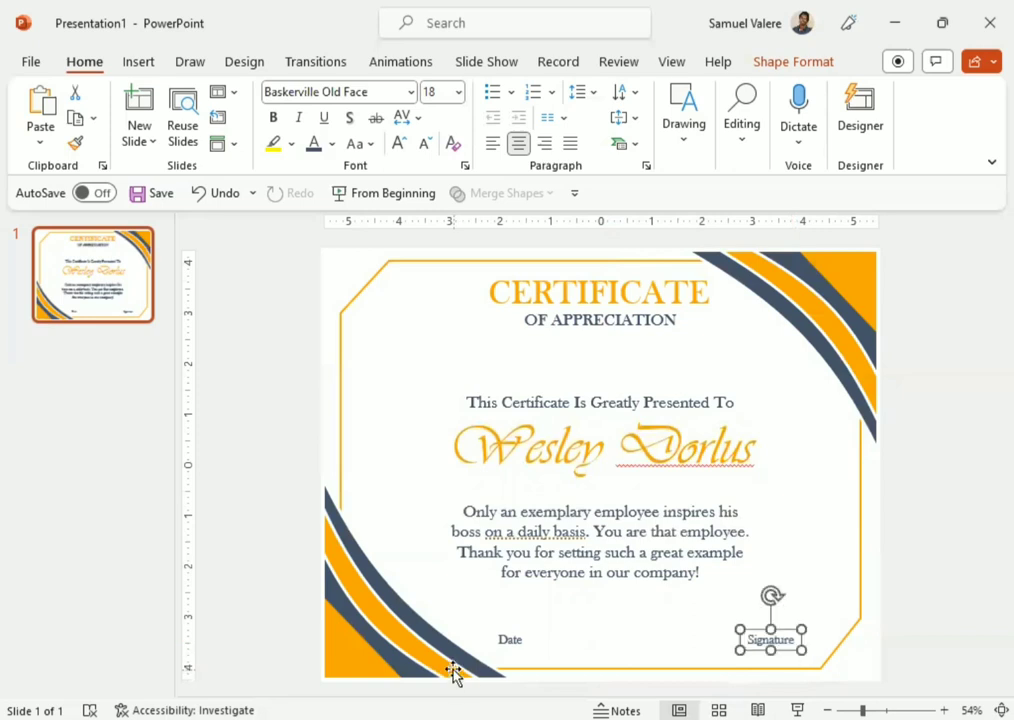
Draw a short dark grey line above the Date label.
left_click(138, 64)
left_click(256, 143)
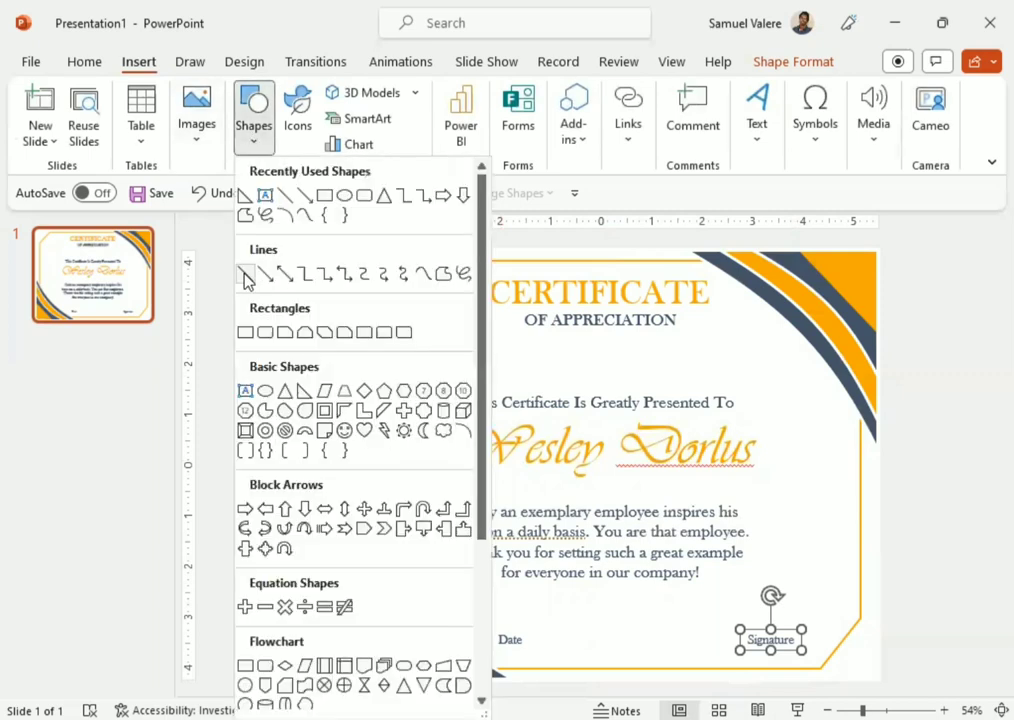
left_click(246, 273)
mouse_move(499, 602)
left_mouse_down()
mouse_move(594, 614)
mouse_move(588, 600)
mouse_move(516, 632)
left_mouse_up()
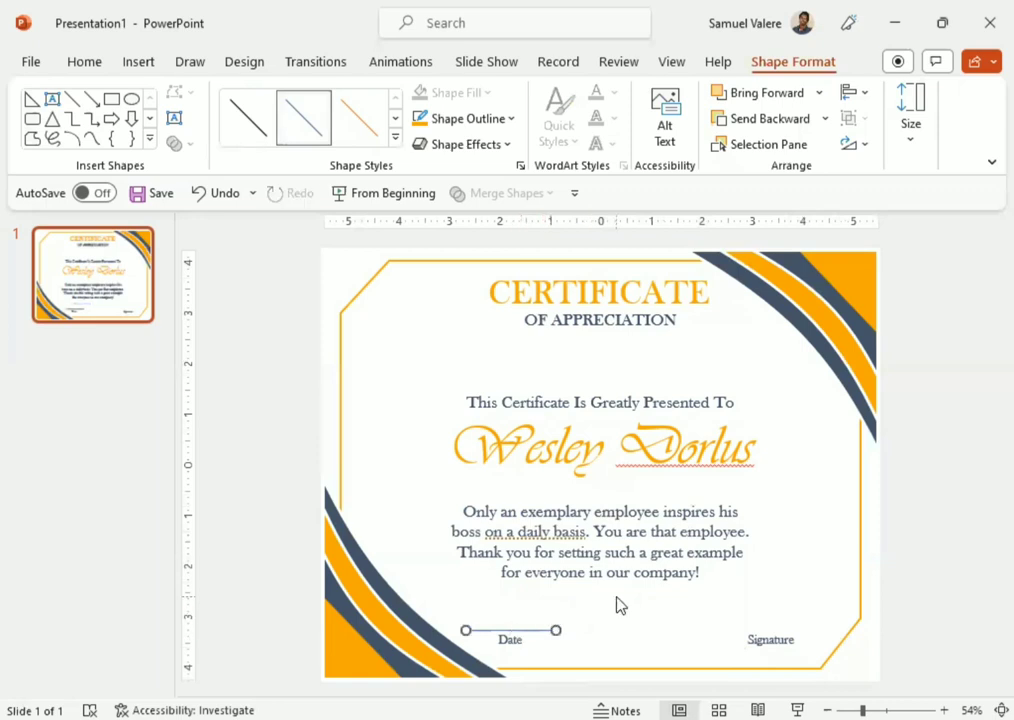
left_click(512, 120)
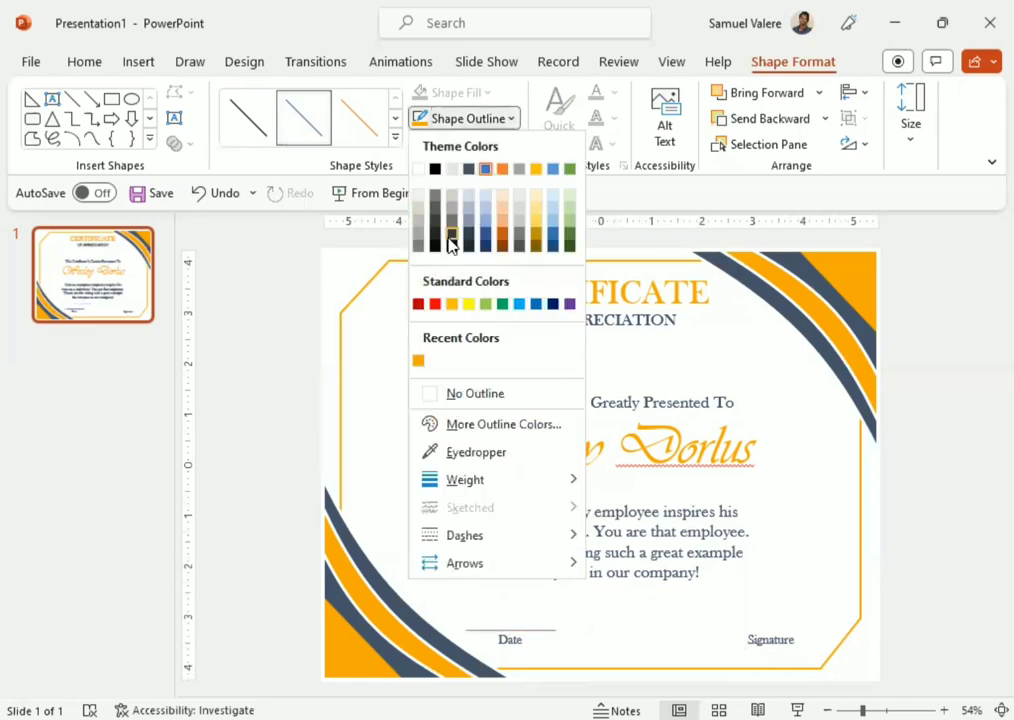
left_click(469, 170)
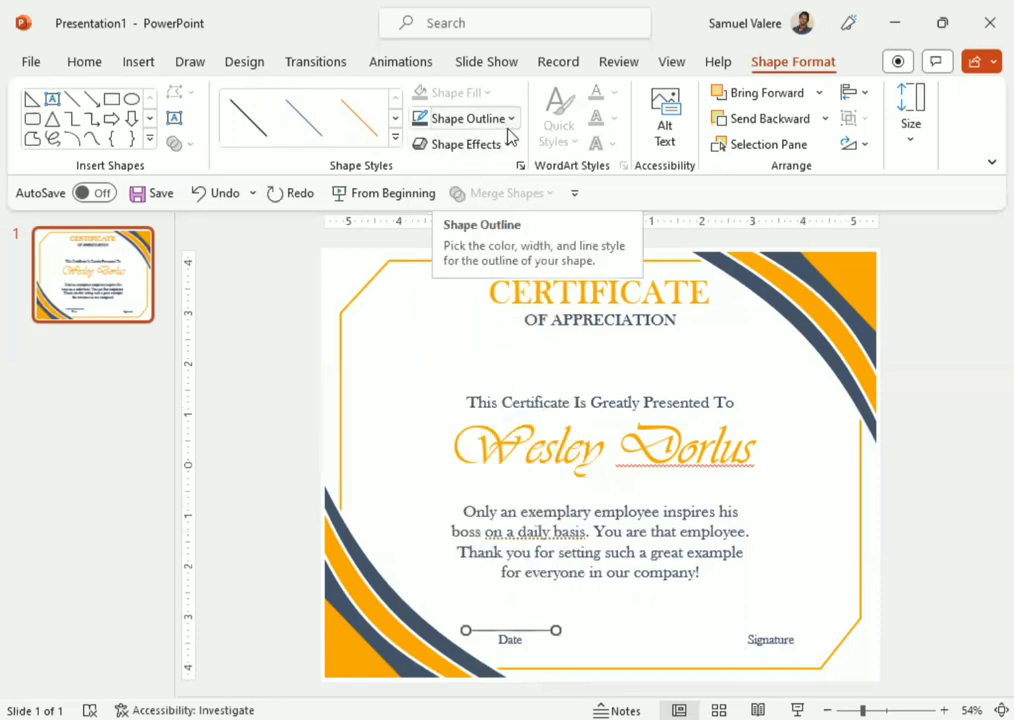
Save the presentation and place a copy of the line above the Signature label.
left_click(535, 629)
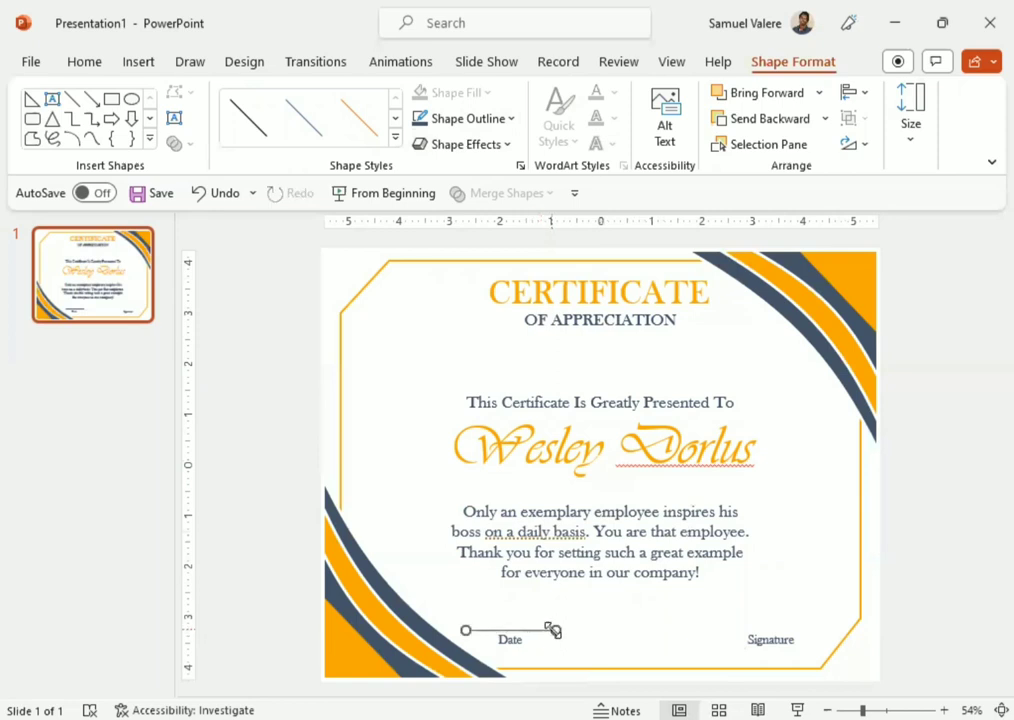
key("ctrl+s")
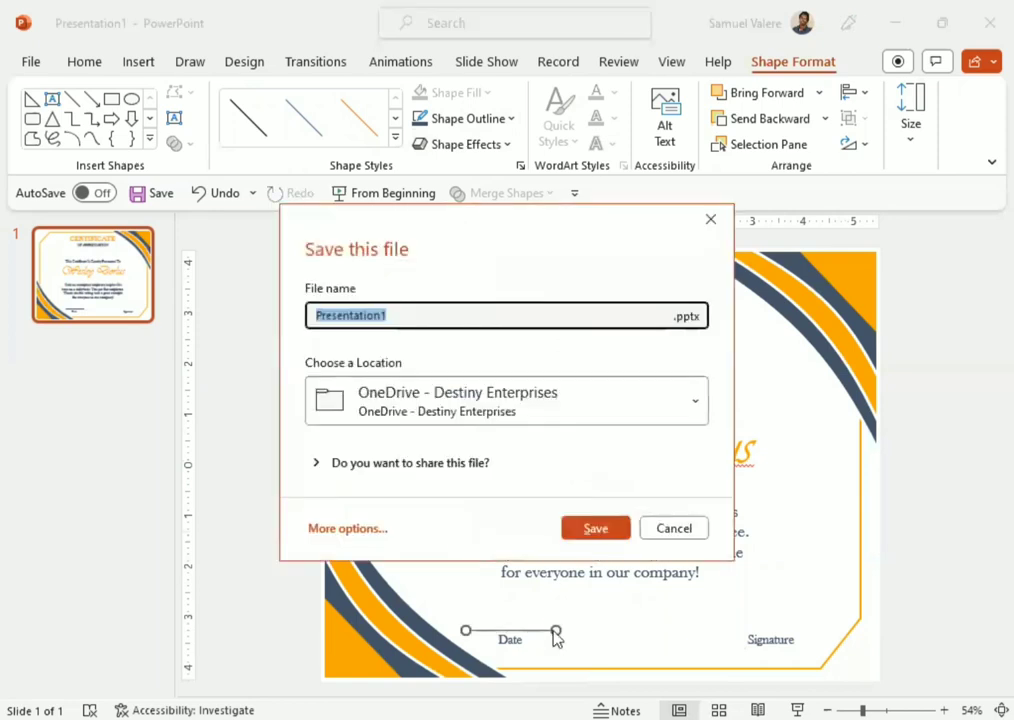
left_click(711, 219)
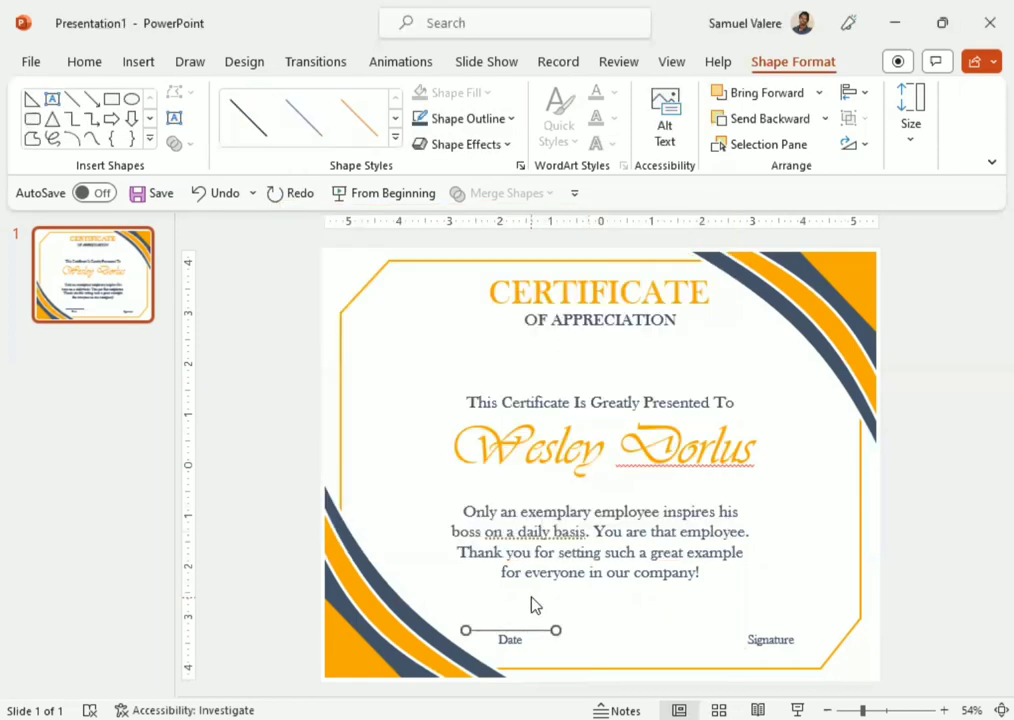
key("Left")
key("Left")
key("Left")
key("ctrl+z")
left_click(532, 631)
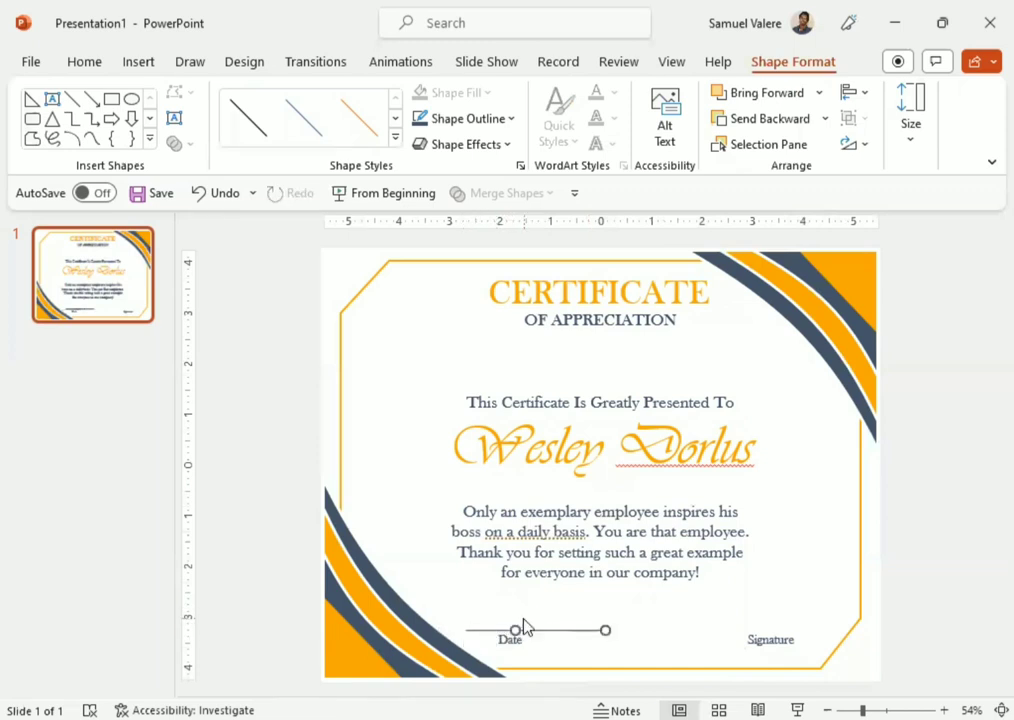
key("Right")
key("Right")
key("Right")
key("Right")
key("Right")
key("Right")
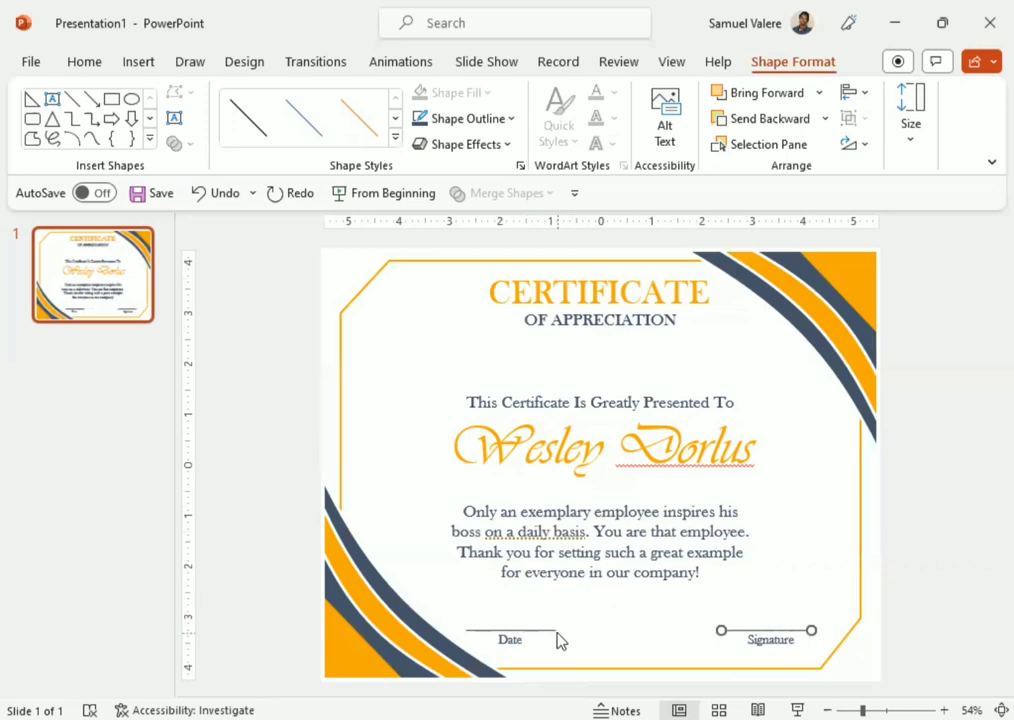
Lower the signing lines and the Date and Signature labels slightly together.
left_click(530, 631)
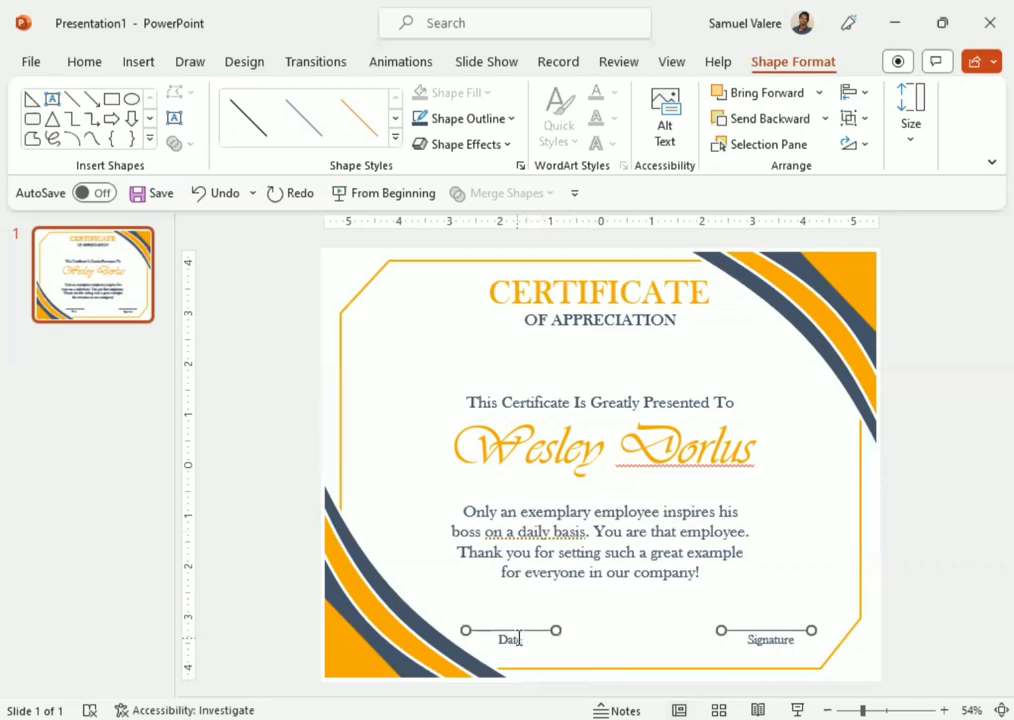
left_click(520, 640, "shift")
left_click(764, 640, "shift")
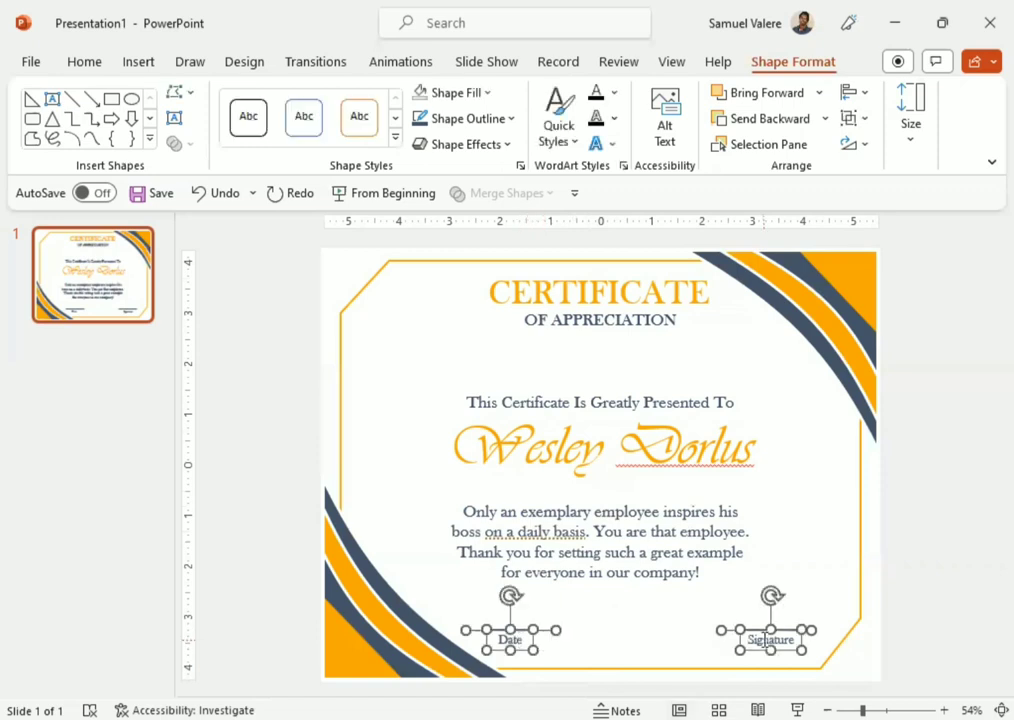
left_click_drag(764, 640, 767, 645)
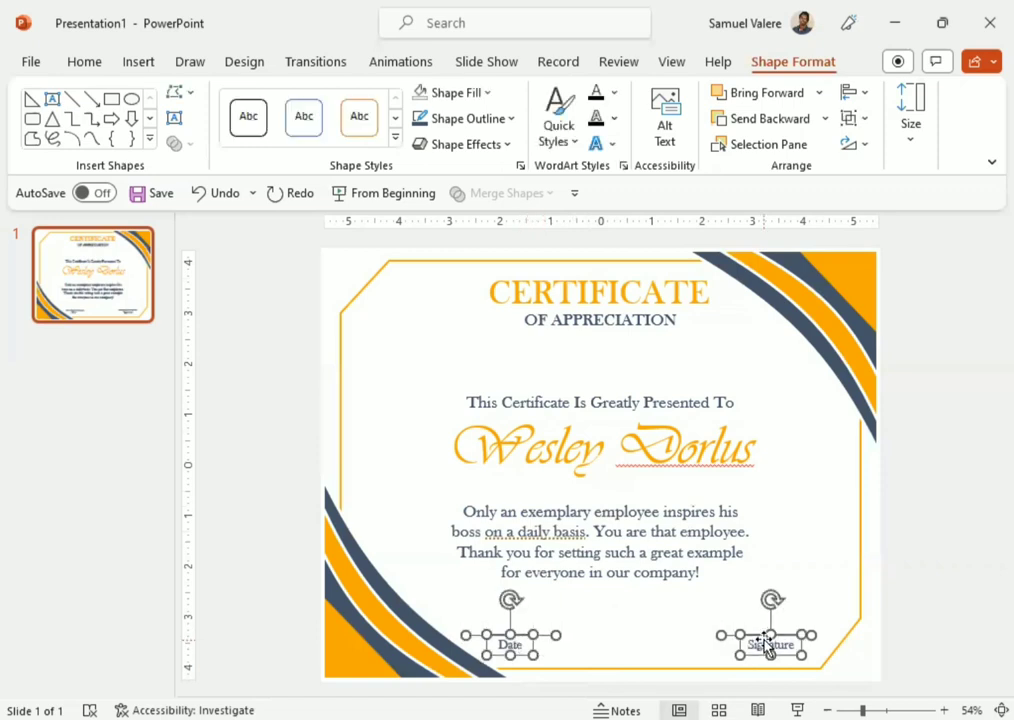
left_click(880, 543)
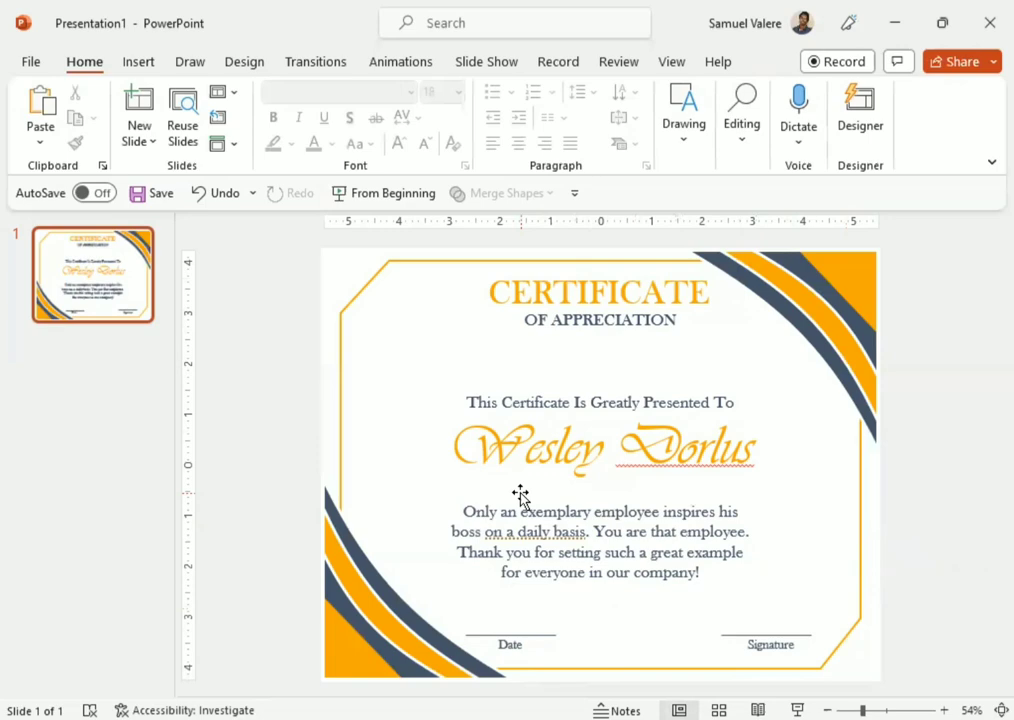
Draw a starburst shape at the certificate's upper left beside the heading.
left_click(139, 62)
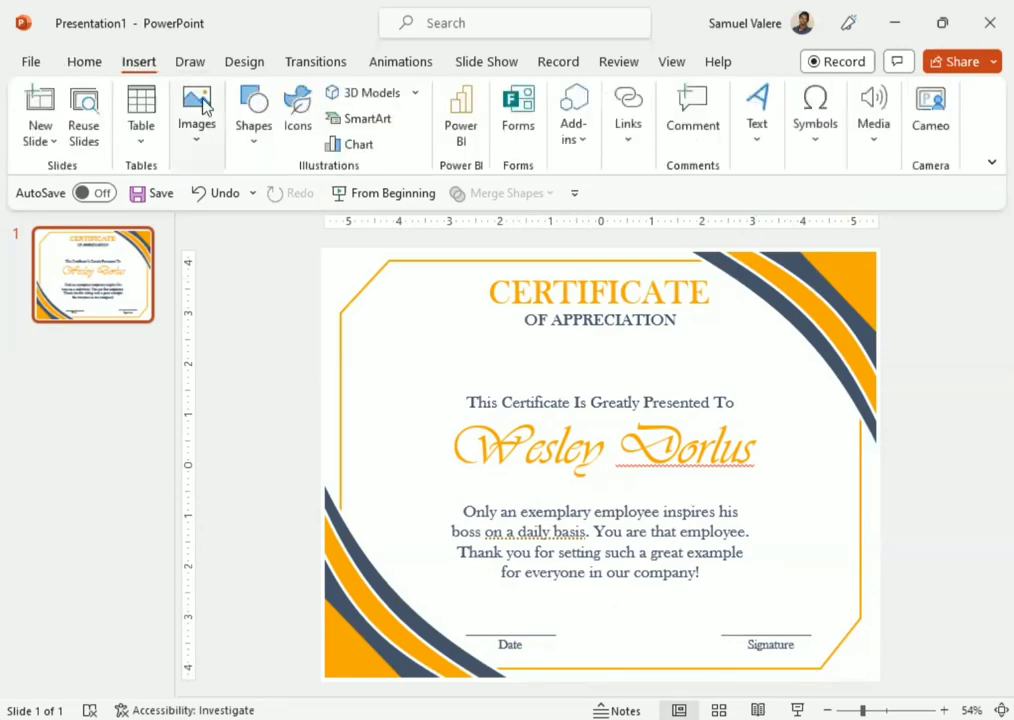
left_click(257, 139)
scroll(376, 362, "down", 4)
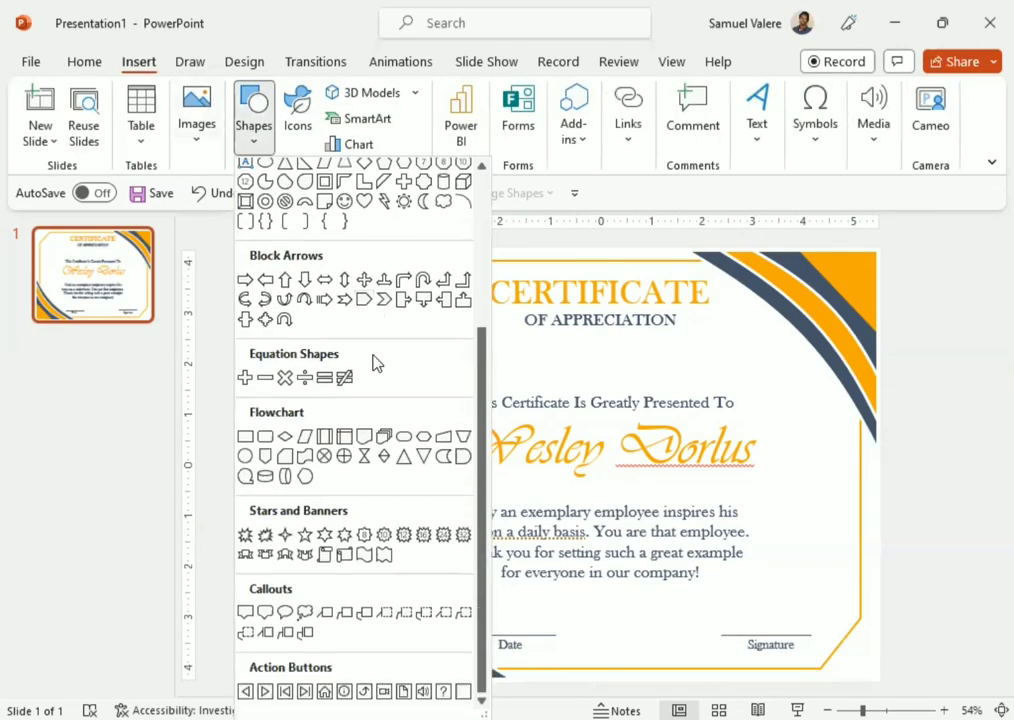
left_click(441, 537)
mouse_move(372, 313)
left_mouse_down()
mouse_move(435, 400)
mouse_move(459, 414)
left_mouse_up()
left_click_drag(412, 328, 409, 325)
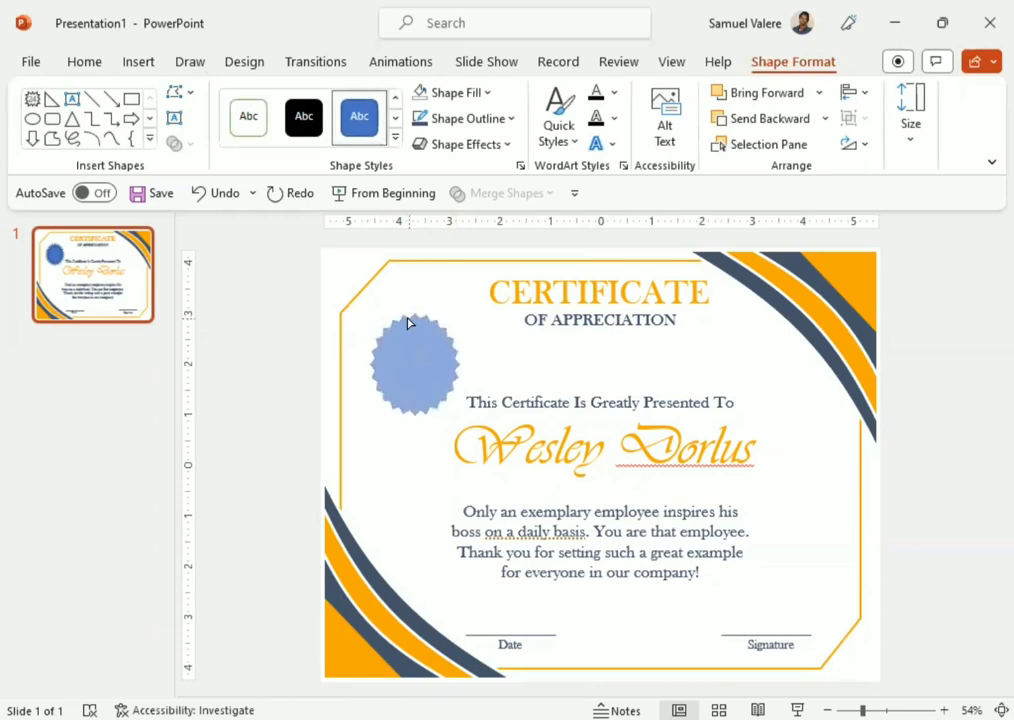
left_click_drag(409, 325, 401, 343)
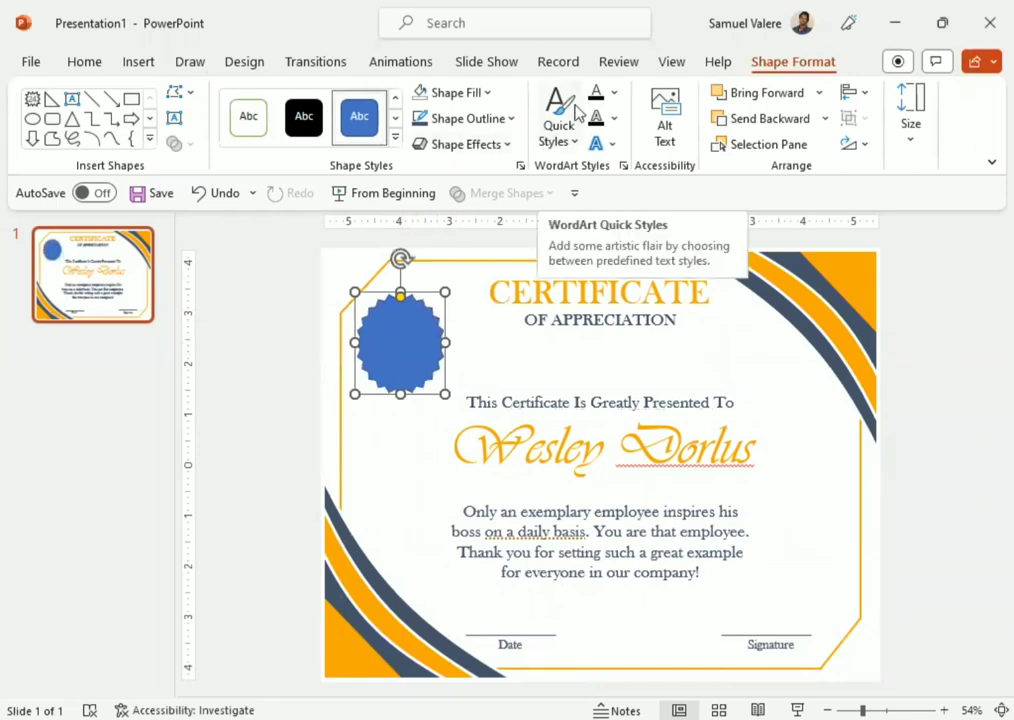
Fill the starburst orange with no outline and a subtle bevel preset effect.
left_click(488, 92)
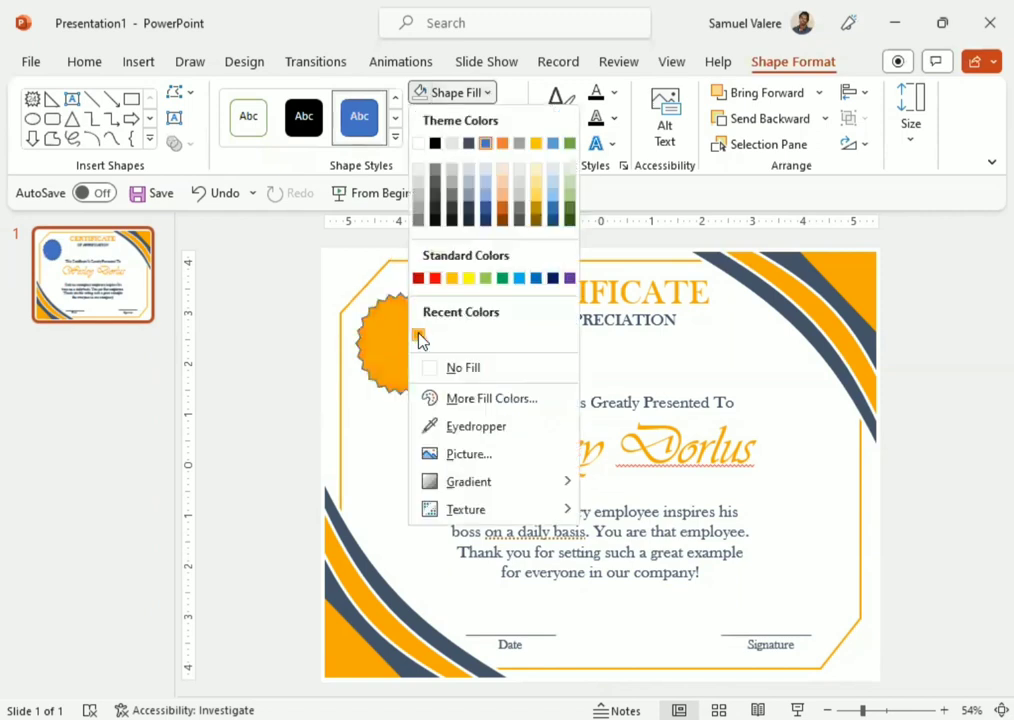
left_click(419, 341)
left_click(511, 118)
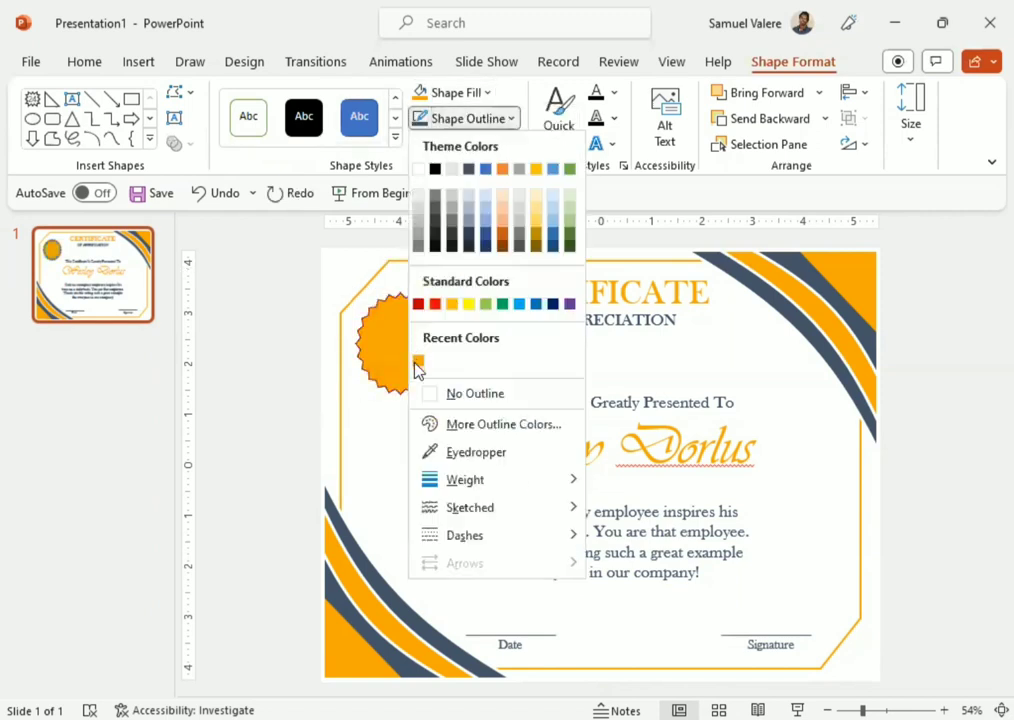
left_click(438, 393)
left_click(508, 144)
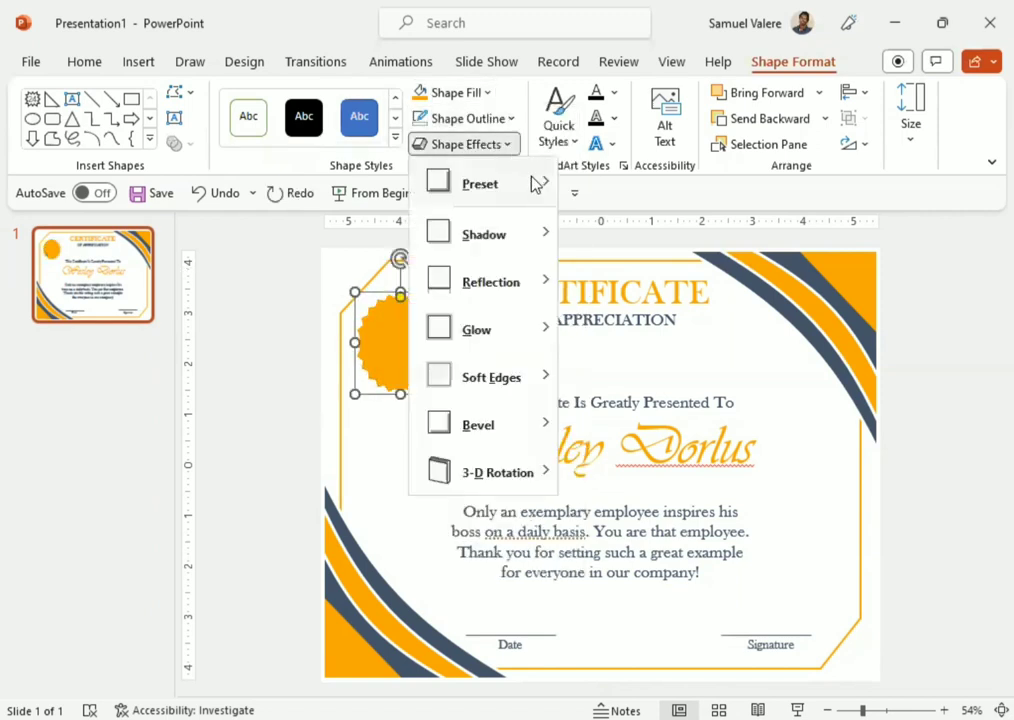
mouse_move(543, 183)
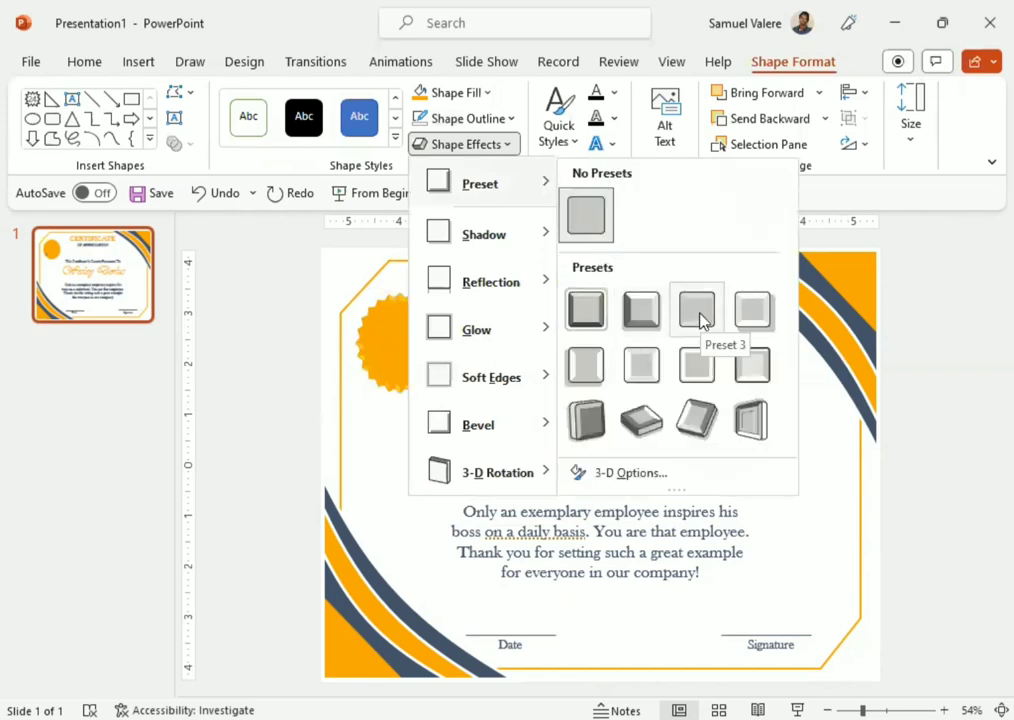
left_click(660, 317)
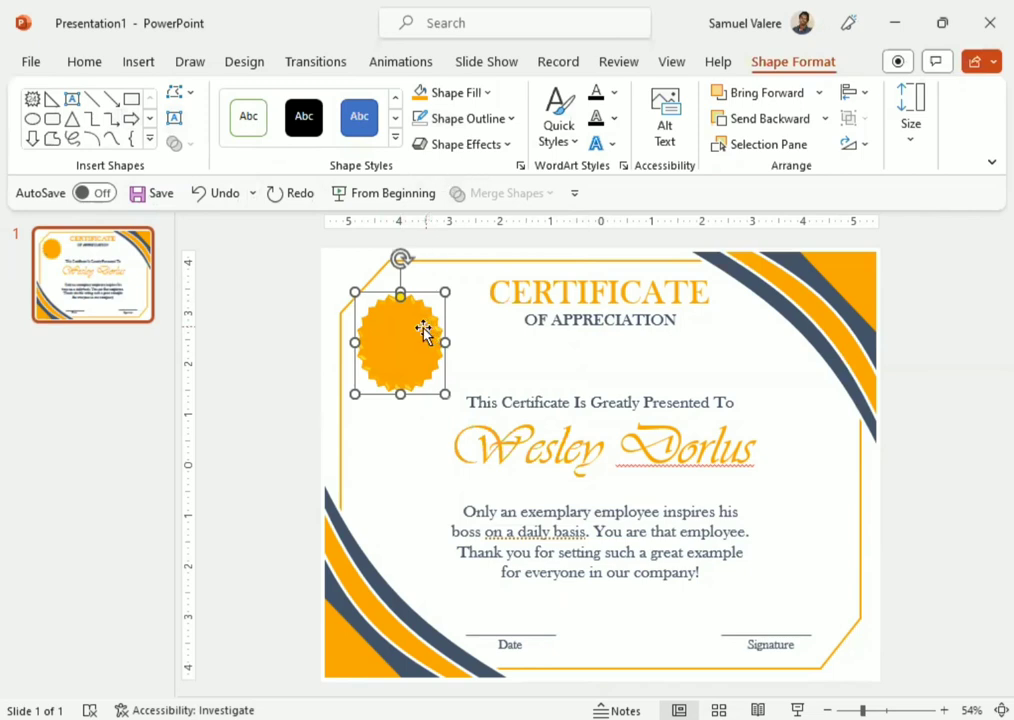
left_click(393, 425)
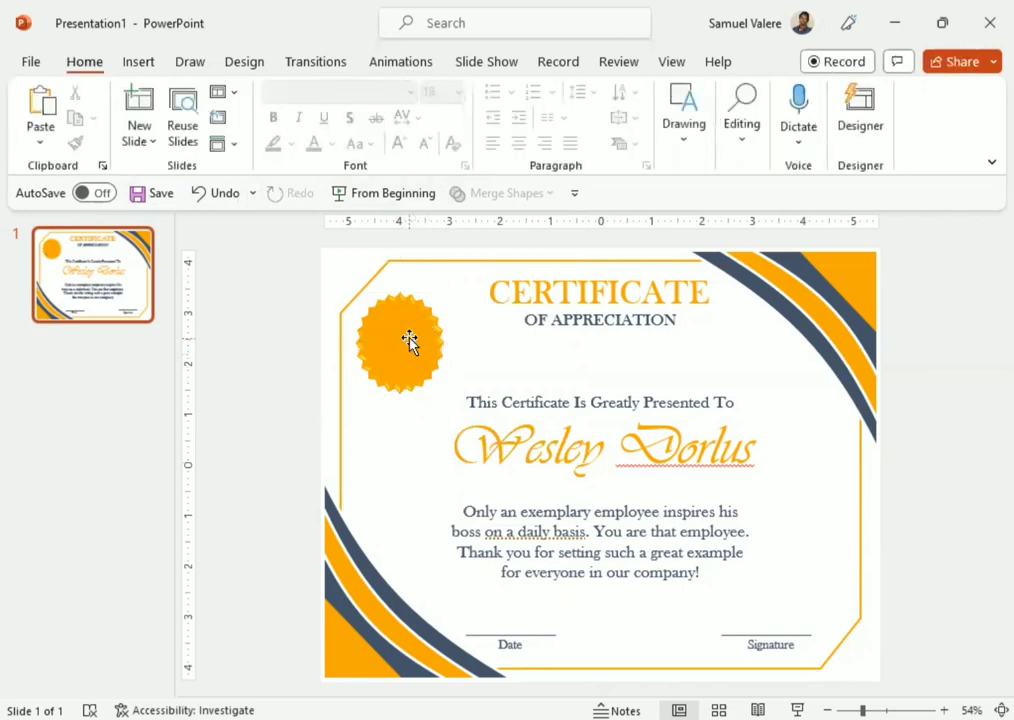
left_click_drag(399, 343, 404, 342)
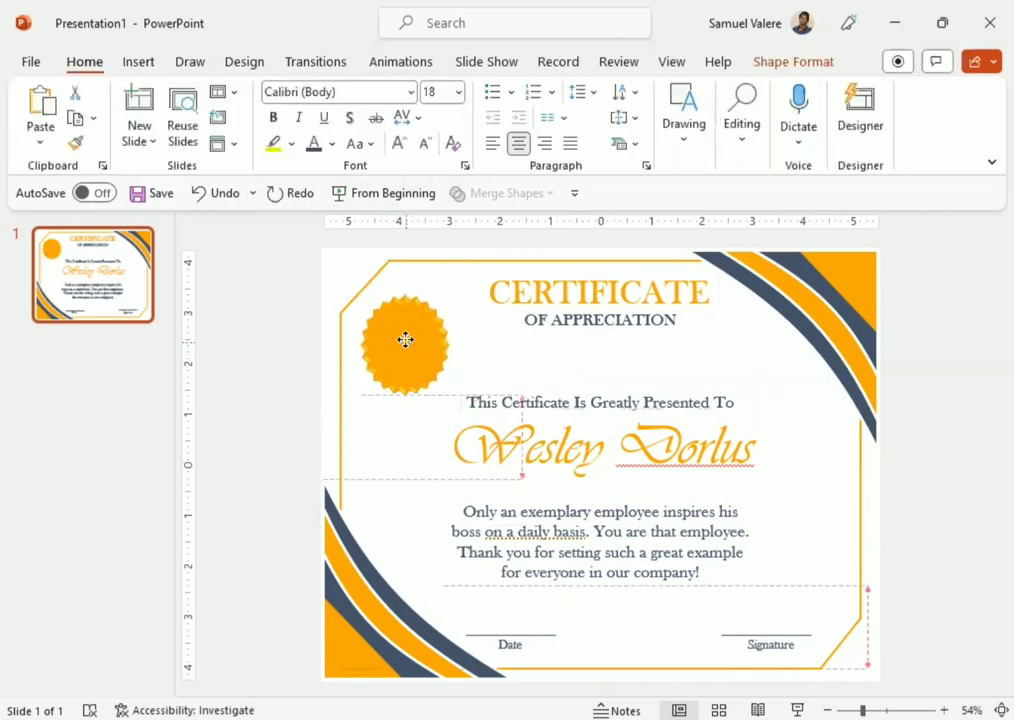
Draw a circle over the starburst's centre with no outline and a dark blue-grey fill.
left_click(133, 60)
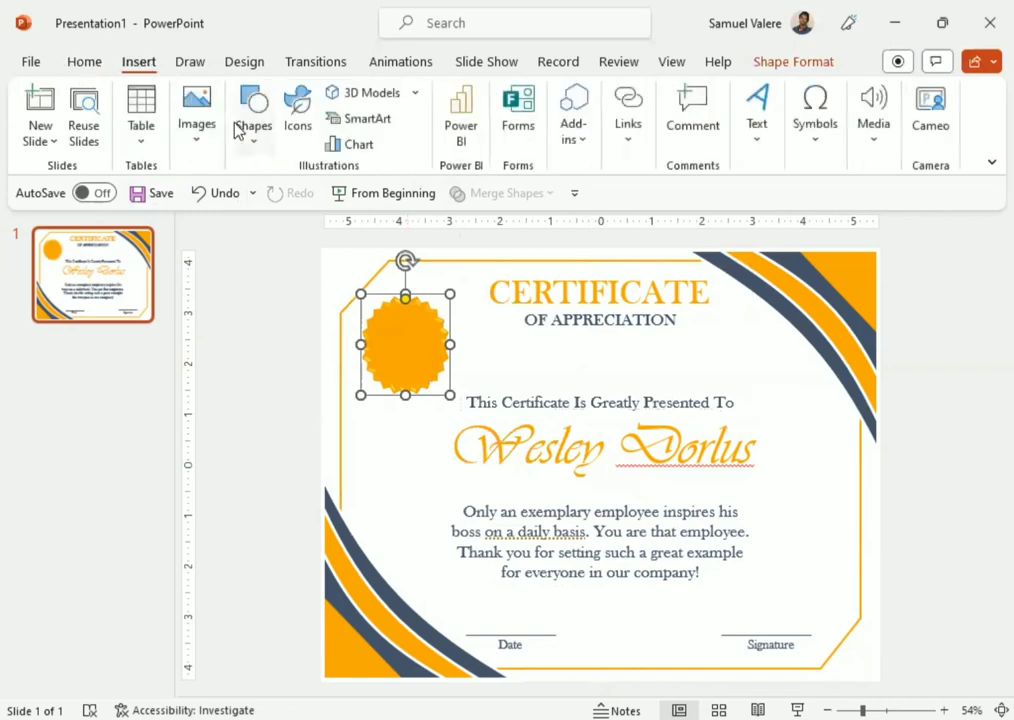
left_click(258, 148)
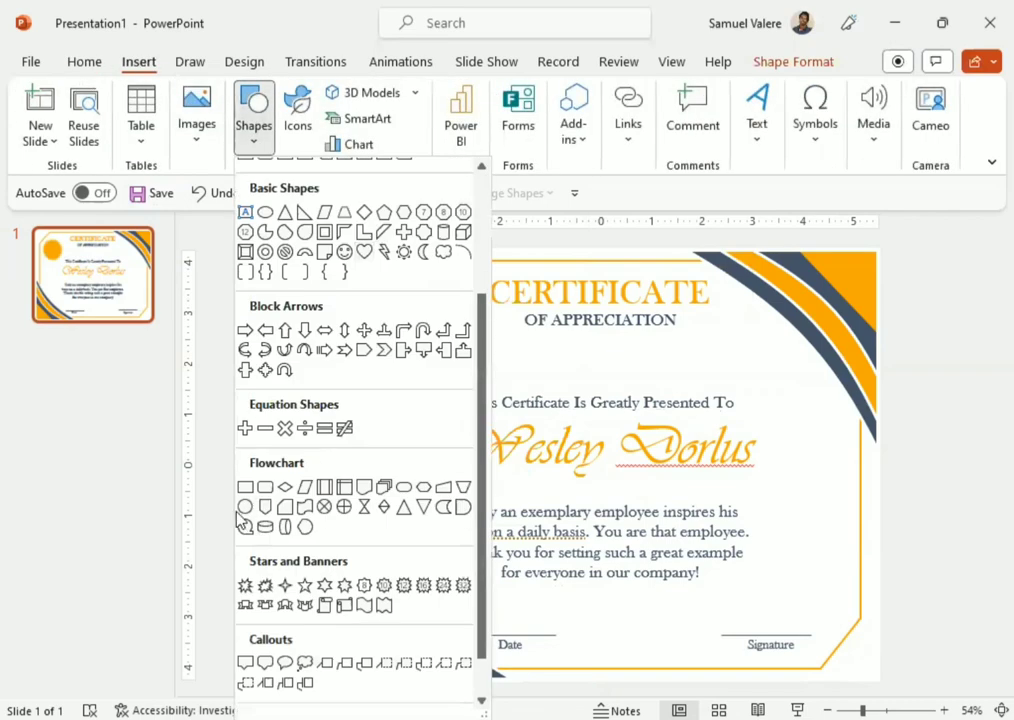
left_click(242, 507)
left_click_drag(383, 314, 449, 396)
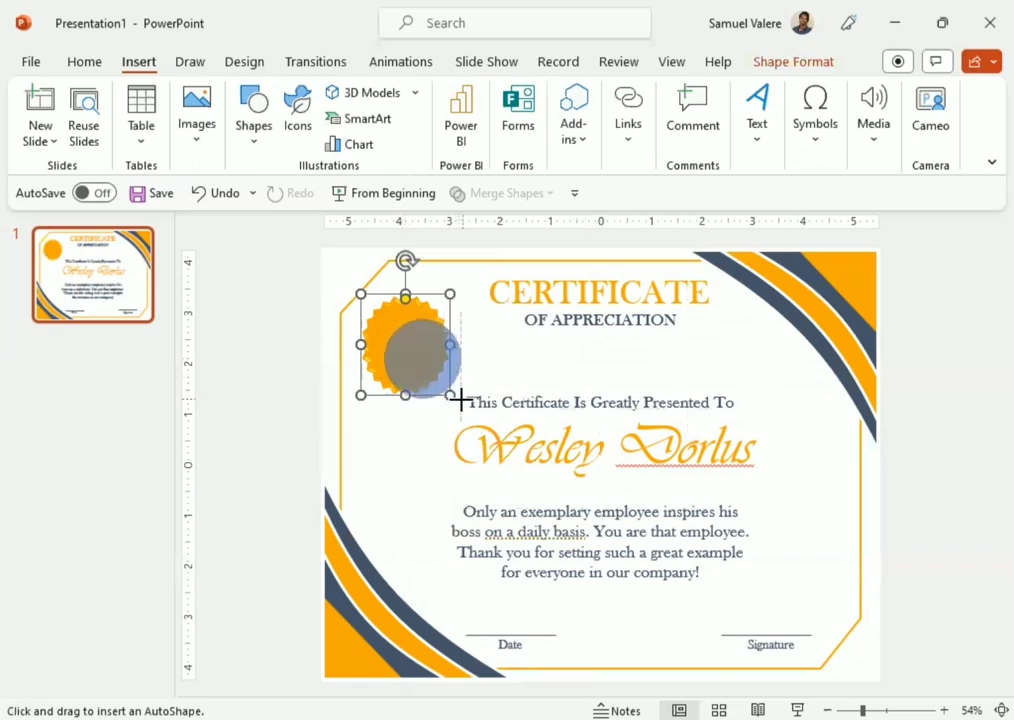
mouse_move(449, 396)
left_mouse_down()
mouse_move(459, 401)
mouse_move(411, 349)
left_mouse_up()
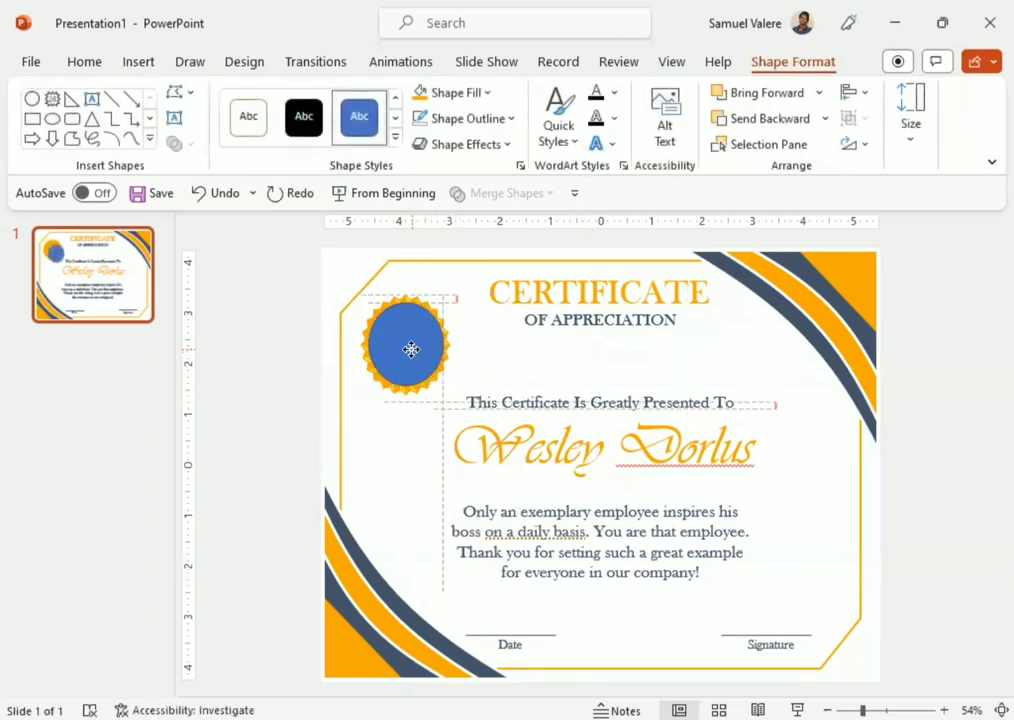
left_click(508, 119)
left_click(443, 395)
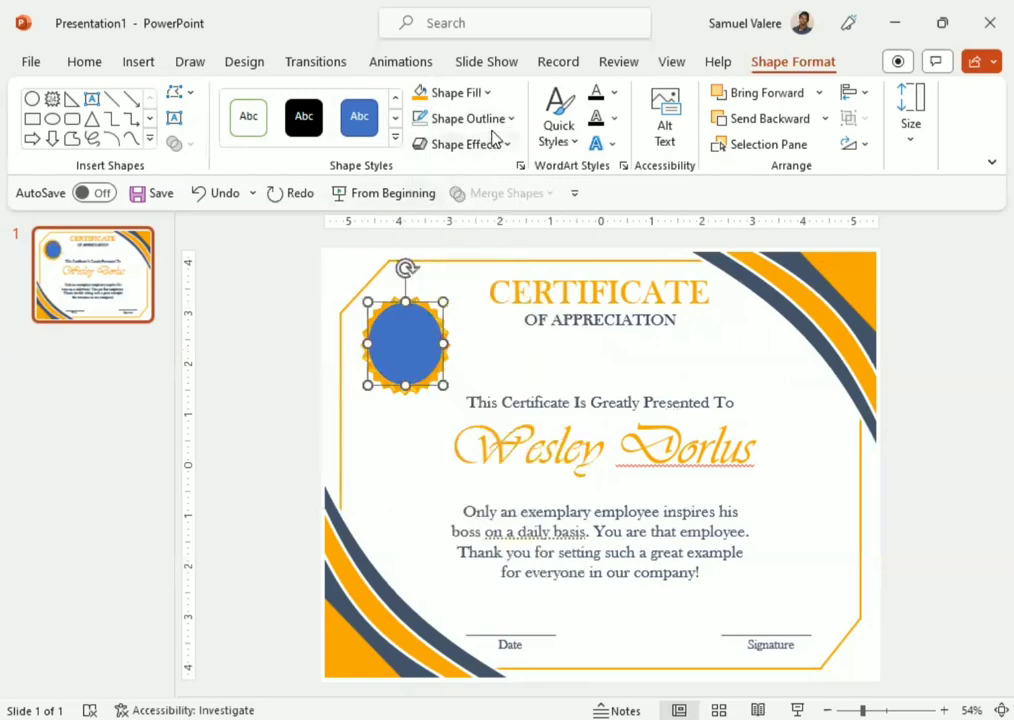
left_click(489, 93)
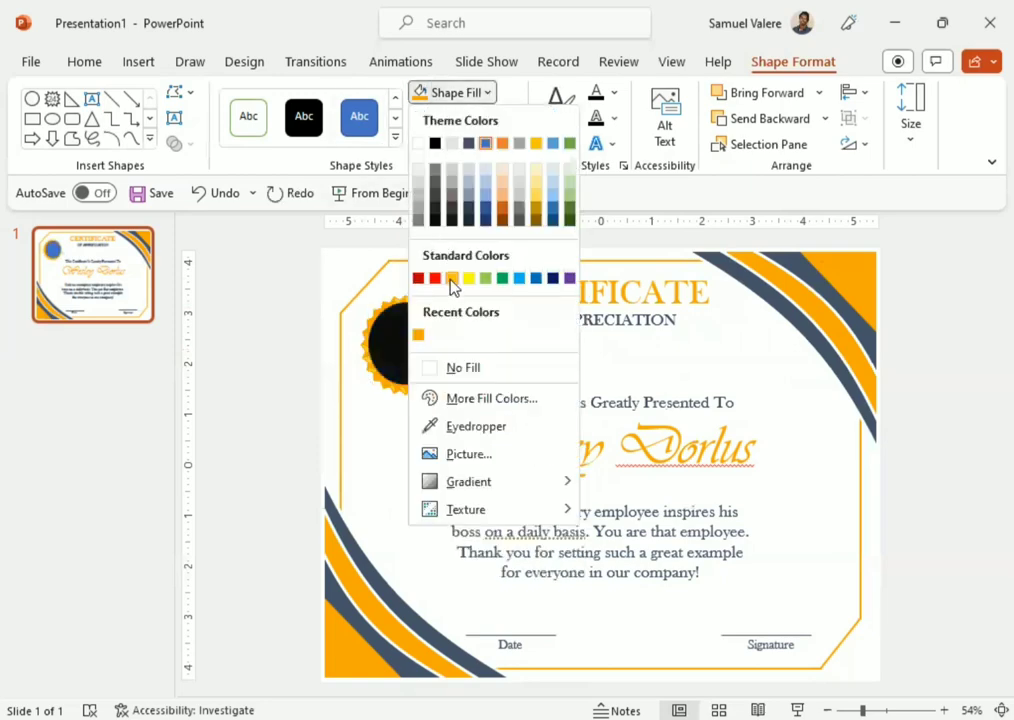
left_click(470, 145)
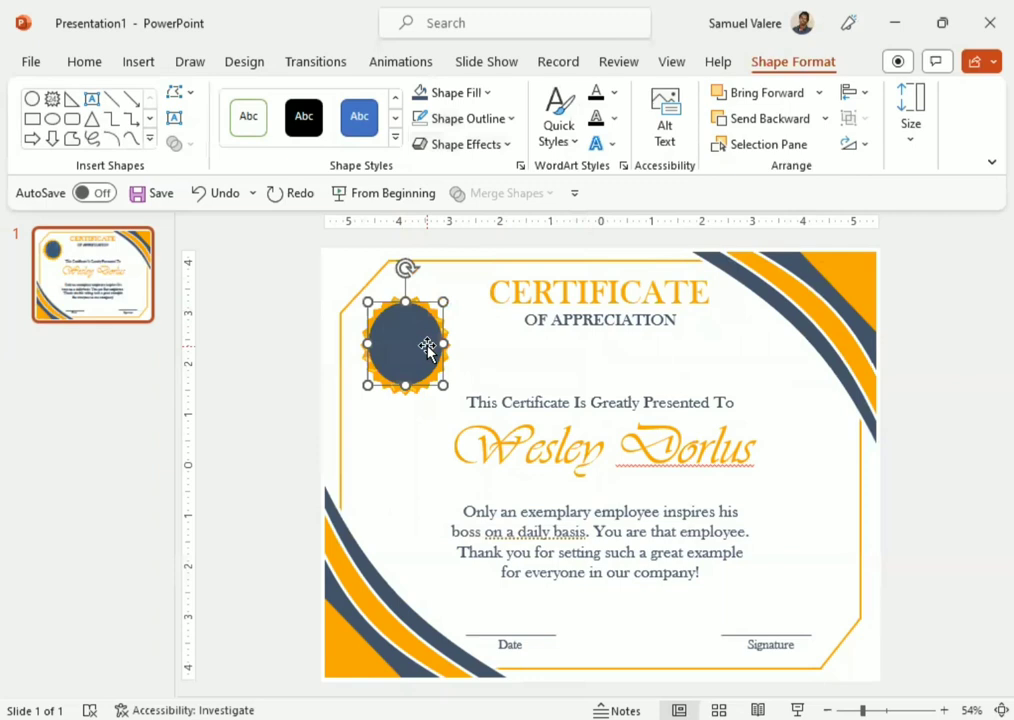
Add a 'Best' text box on the circle, centred and enlarged to 24 pt.
left_click(175, 119)
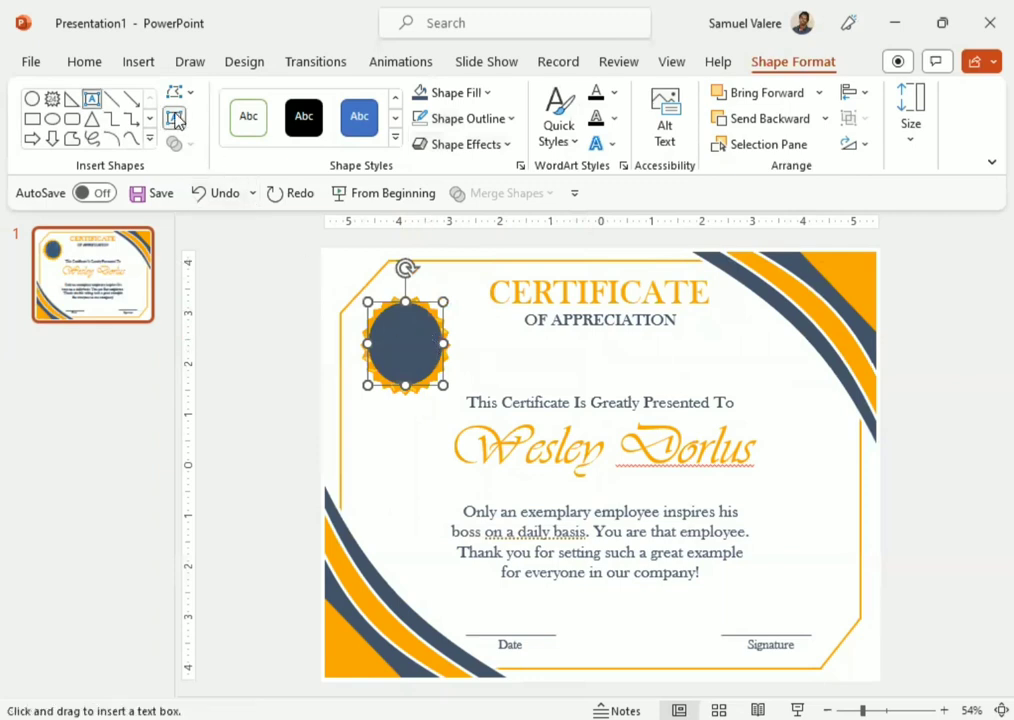
left_click_drag(376, 330, 433, 353)
type("Best")
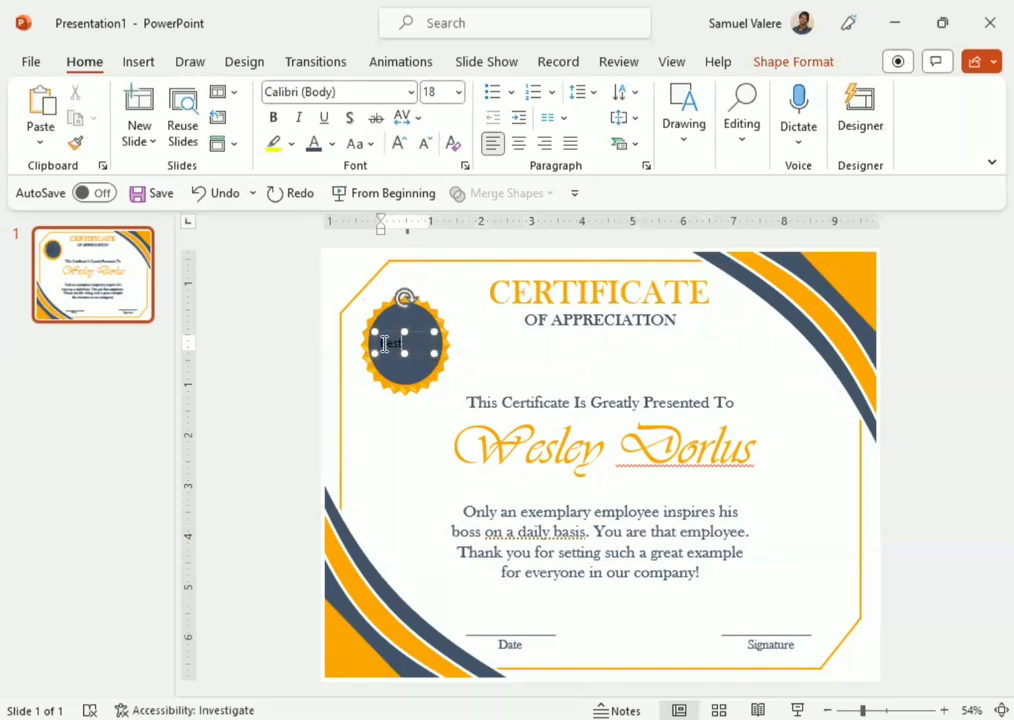
double_click(388, 342)
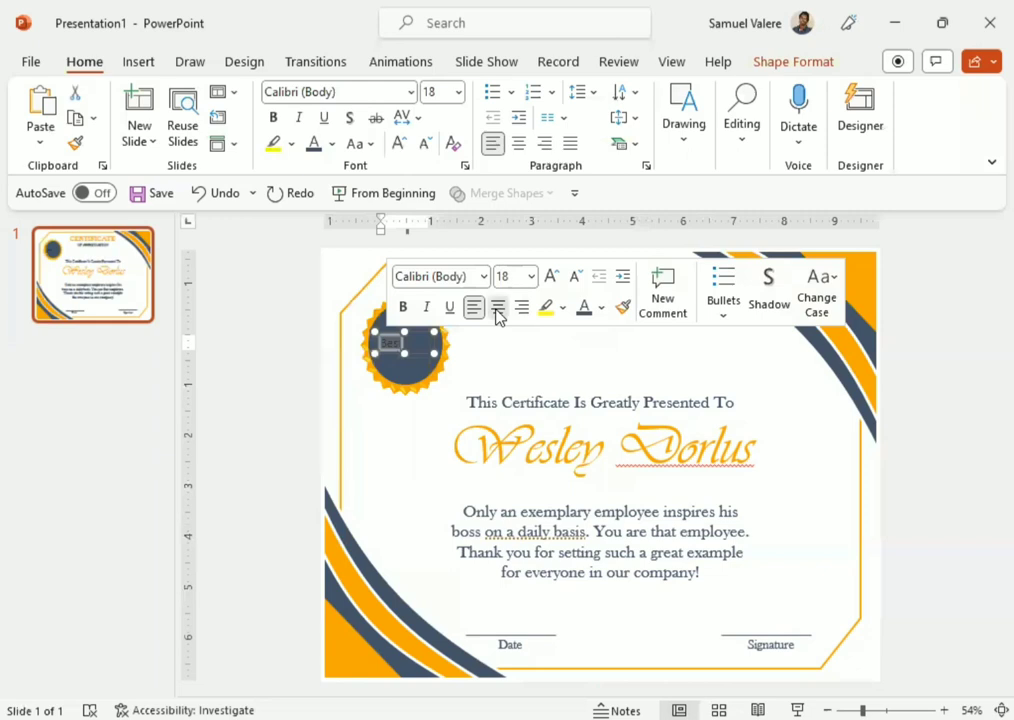
left_click(499, 312)
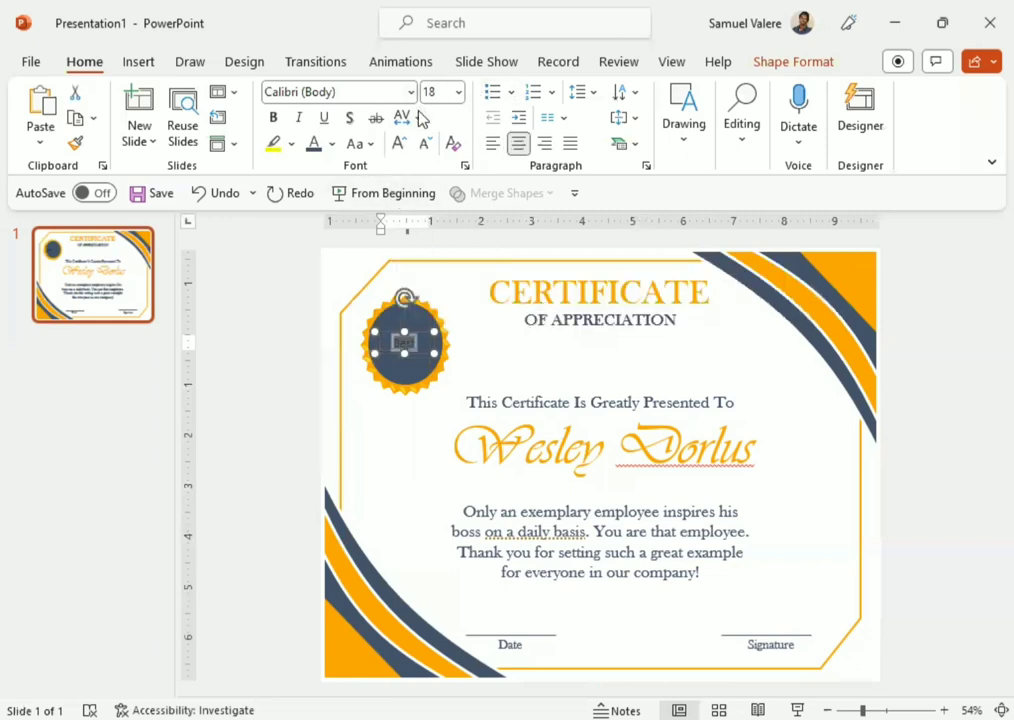
left_click(399, 143)
left_click(399, 143)
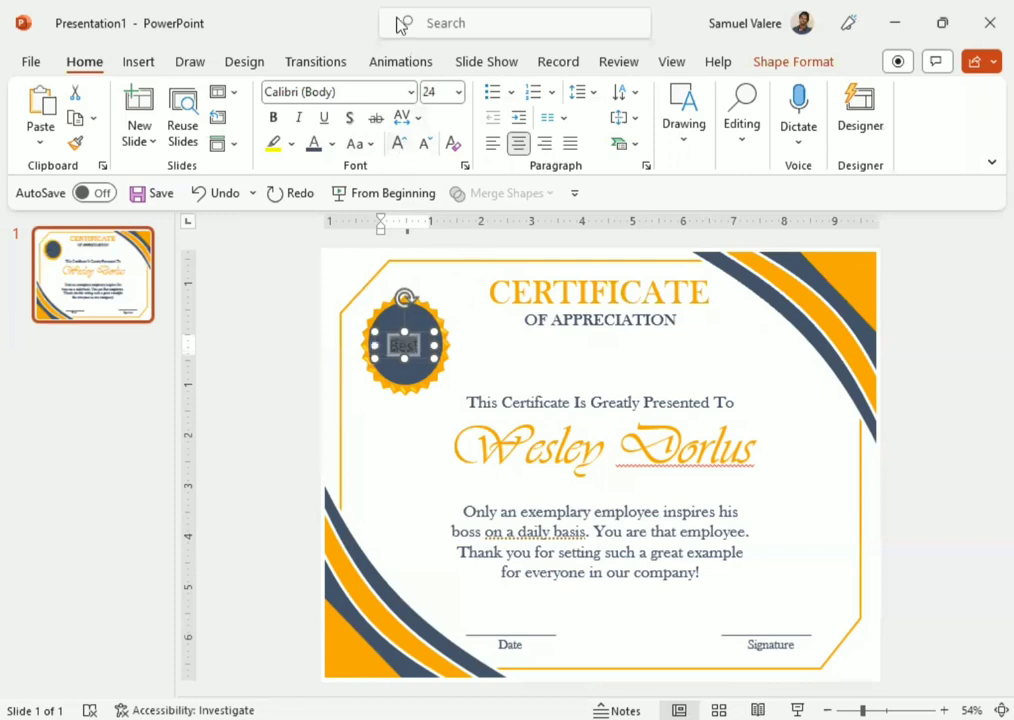
Set 'Best' to orange Vivaldi and move it up near the top of the seal.
left_click(360, 92)
type("Vivaldi")
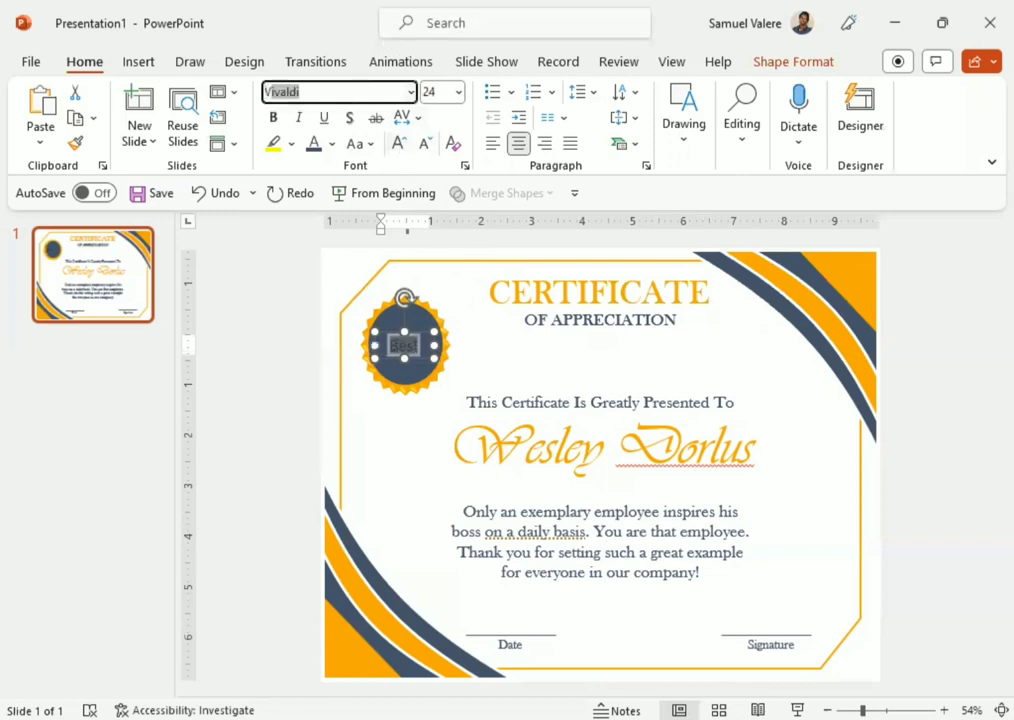
key("Return")
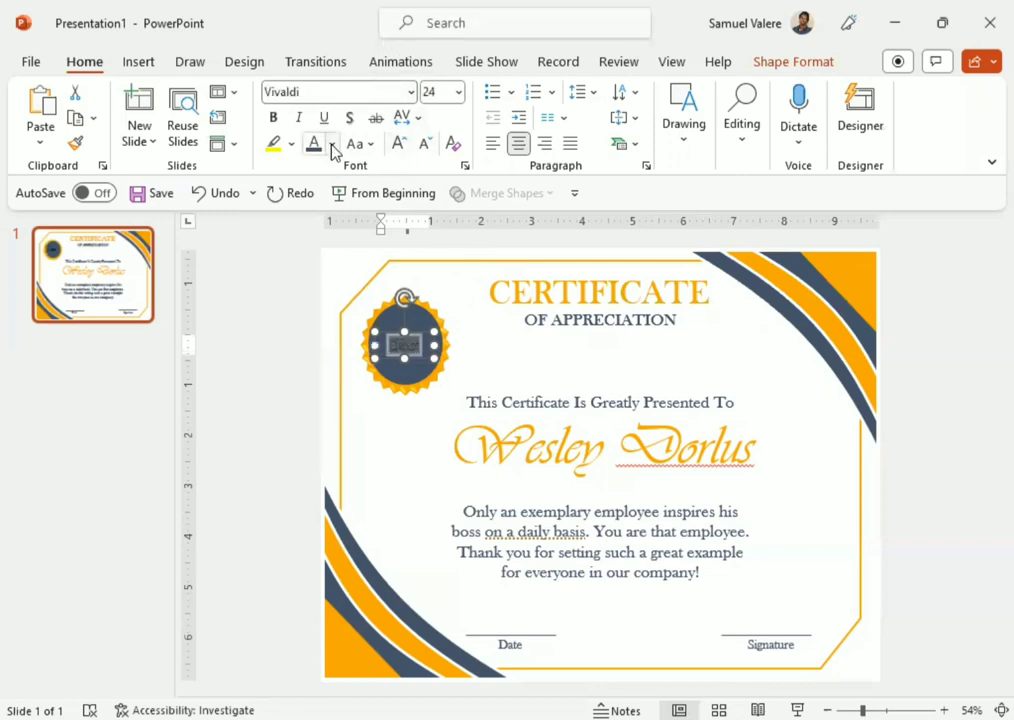
left_click(332, 143)
left_click(312, 388)
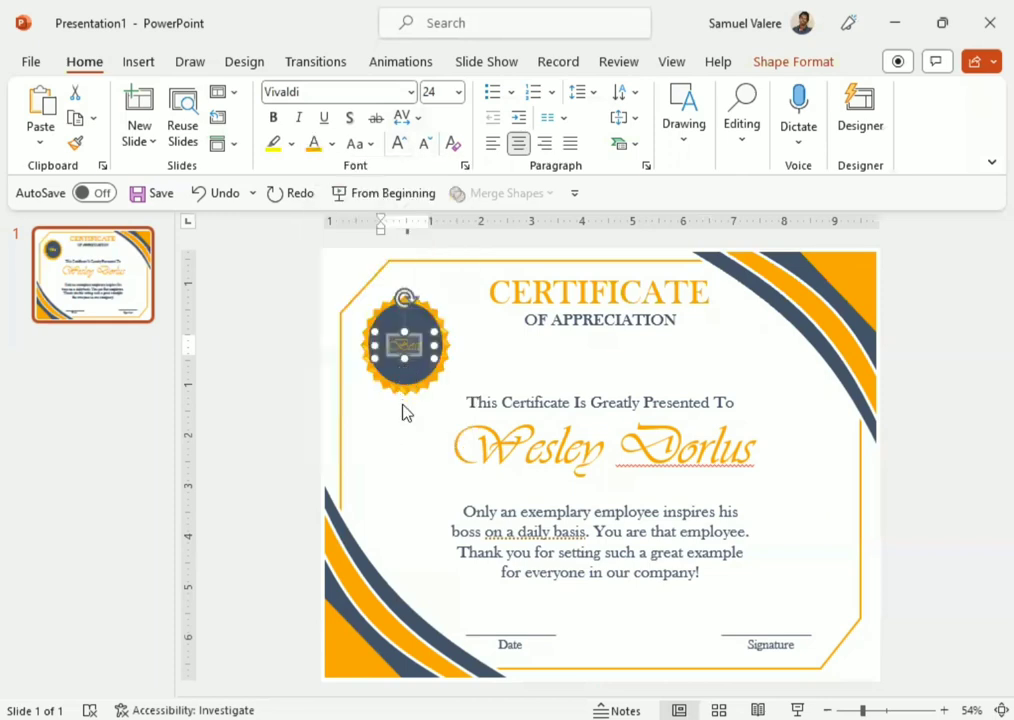
left_click(406, 427)
key("ctrl+z")
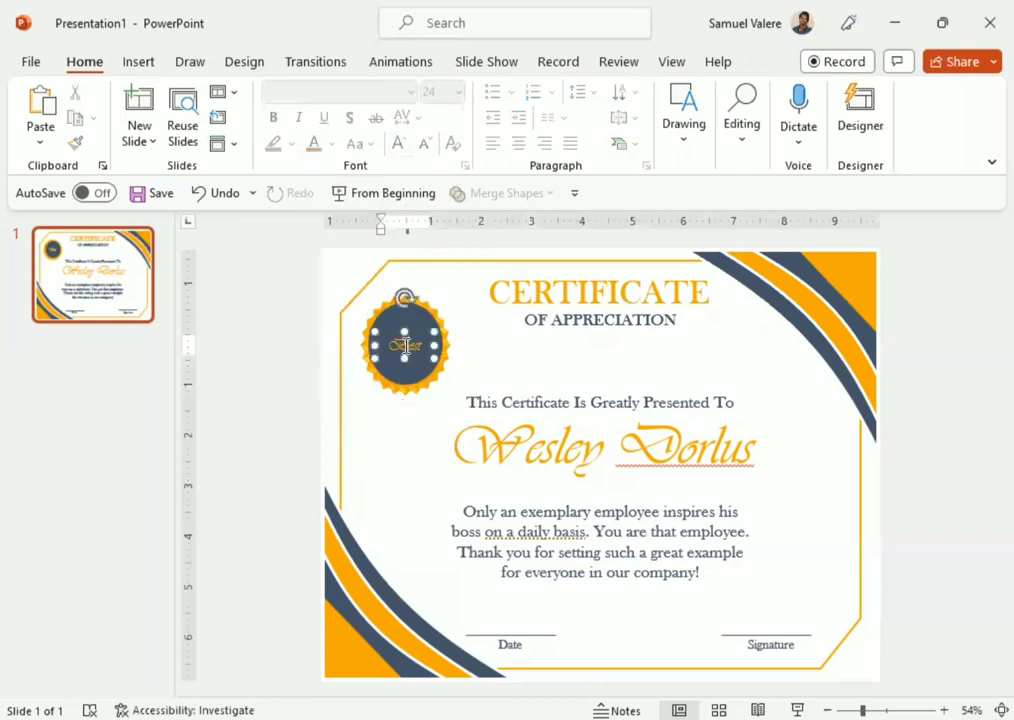
left_click_drag(416, 363, 412, 343)
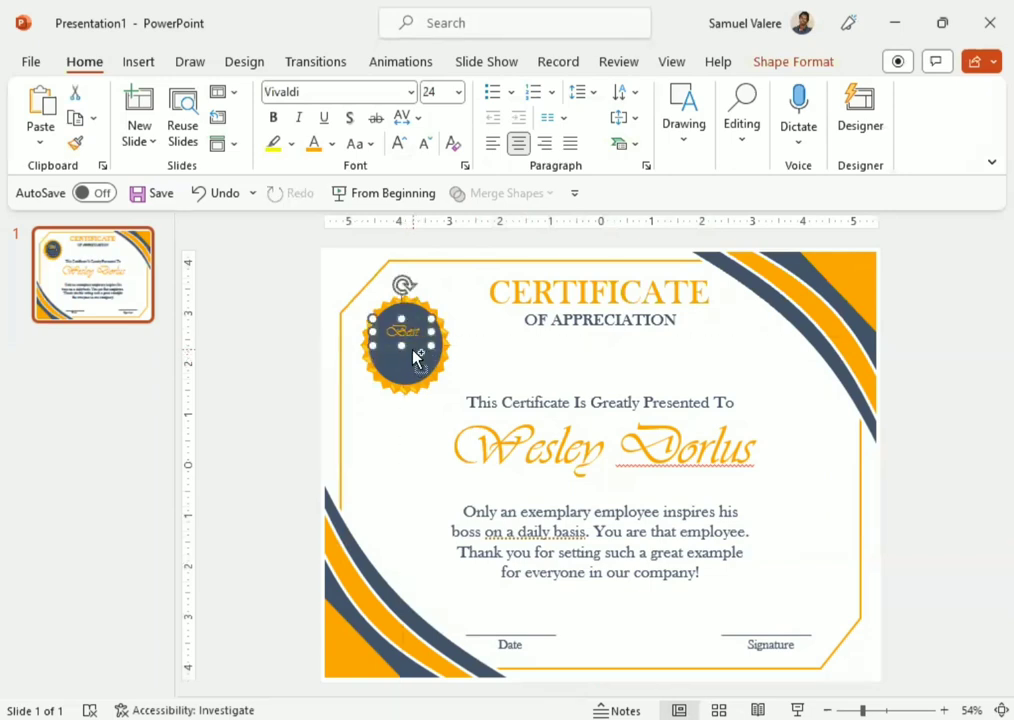
Copy the Best box just below it, set Baskerville Old Face and type 'award'.
key("ctrl+z")
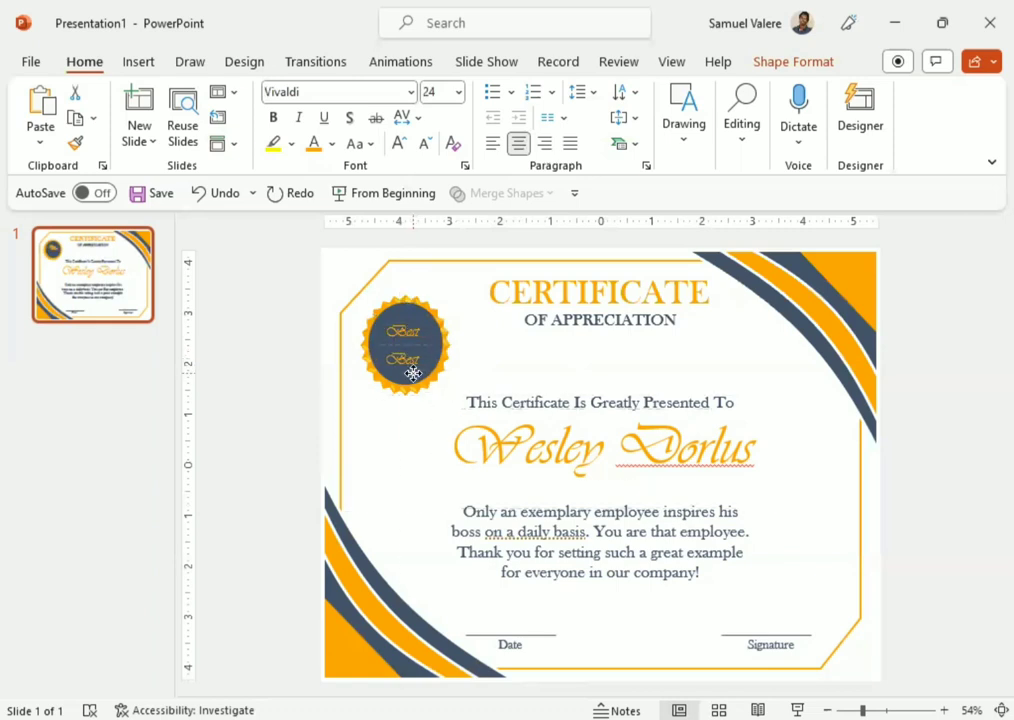
left_click_drag(413, 373, 408, 355)
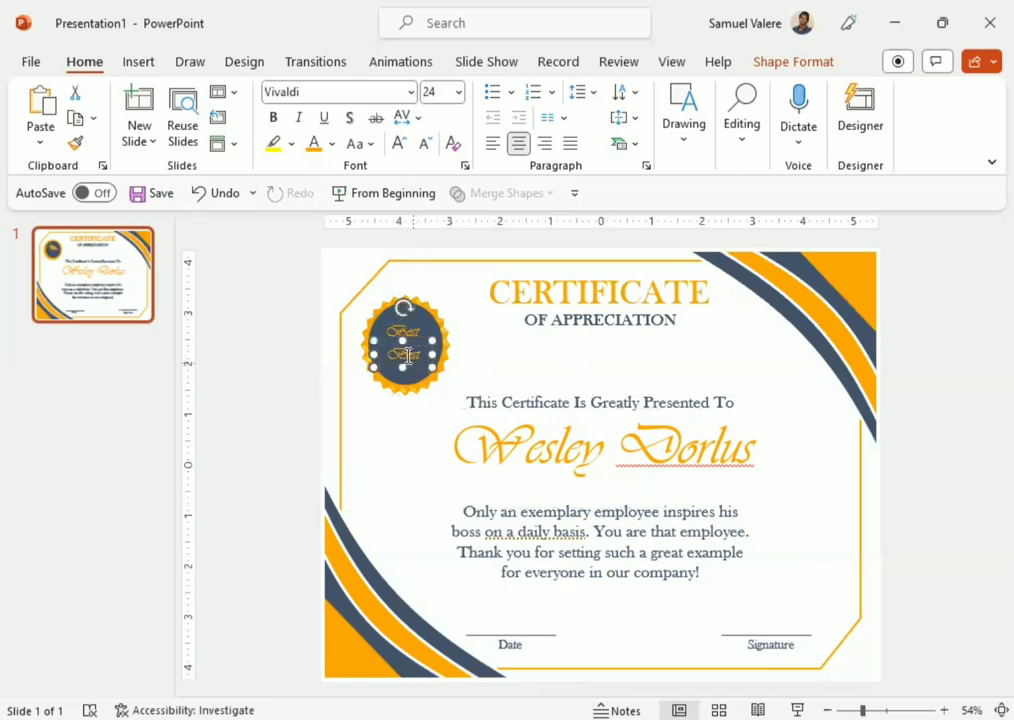
double_click(408, 355)
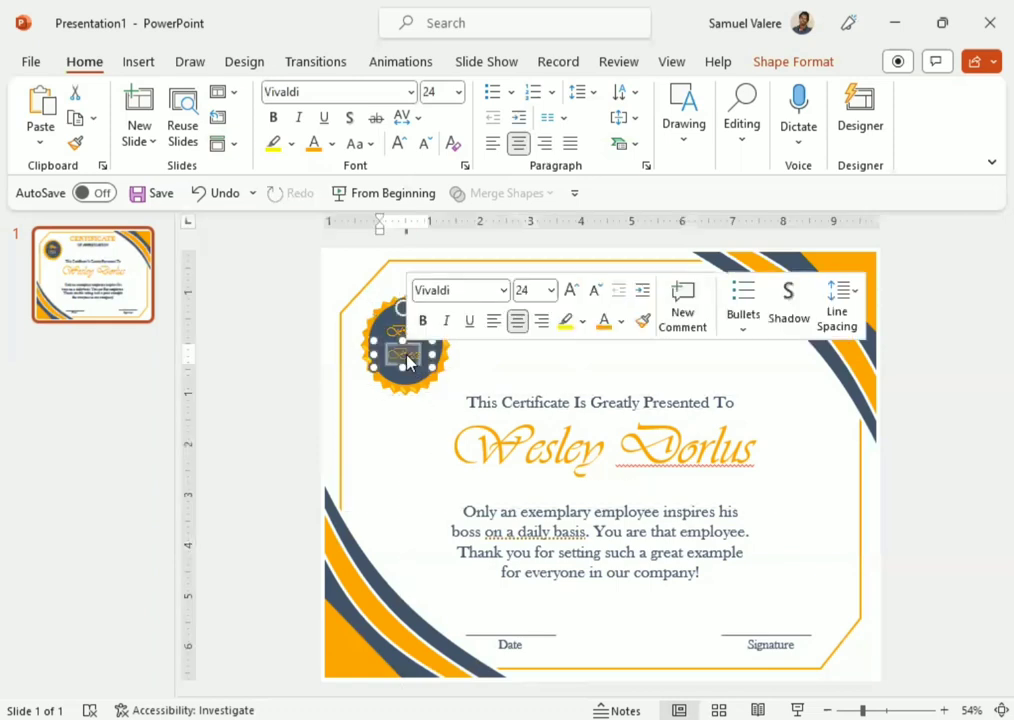
left_click(504, 290)
left_click(500, 465)
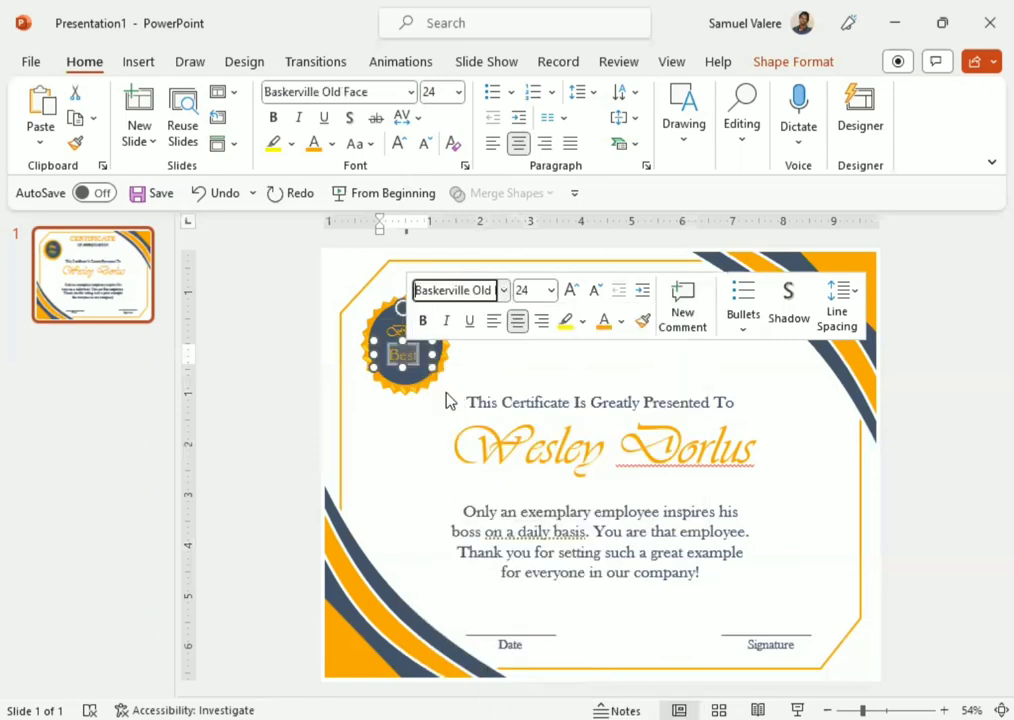
type("a")
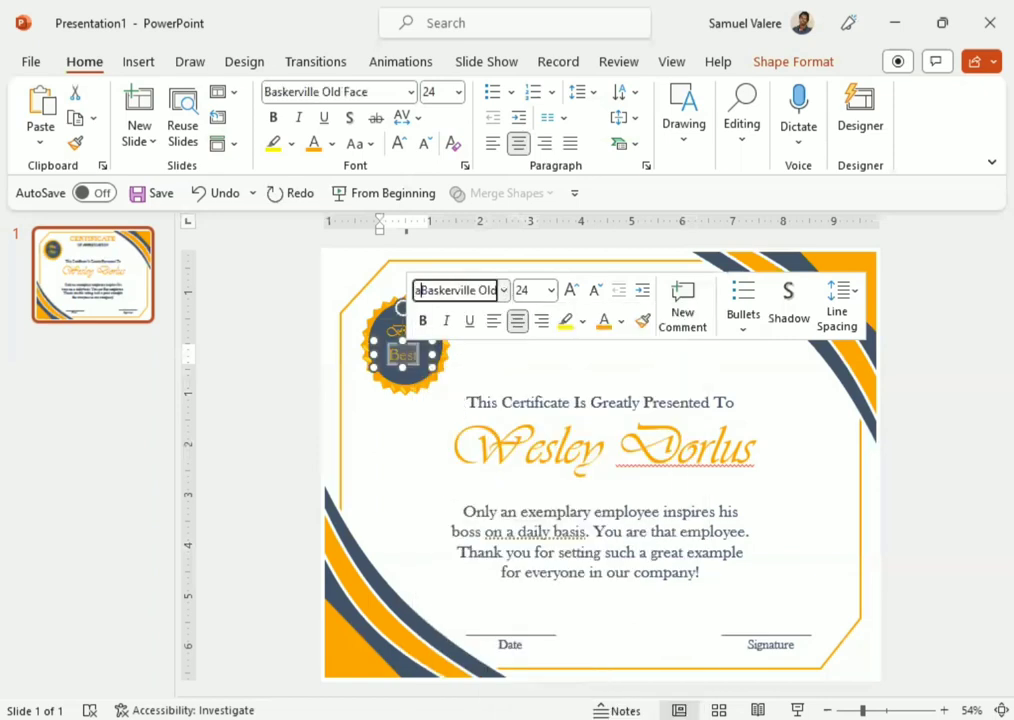
key("BackSpace")
key("ctrl+a")
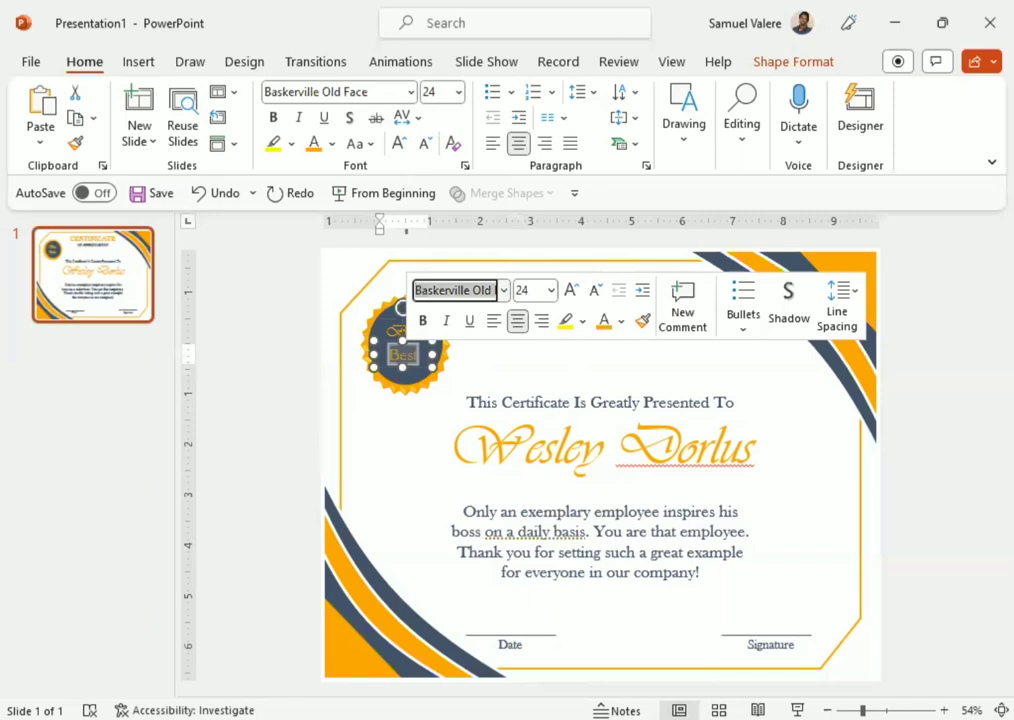
key("Return")
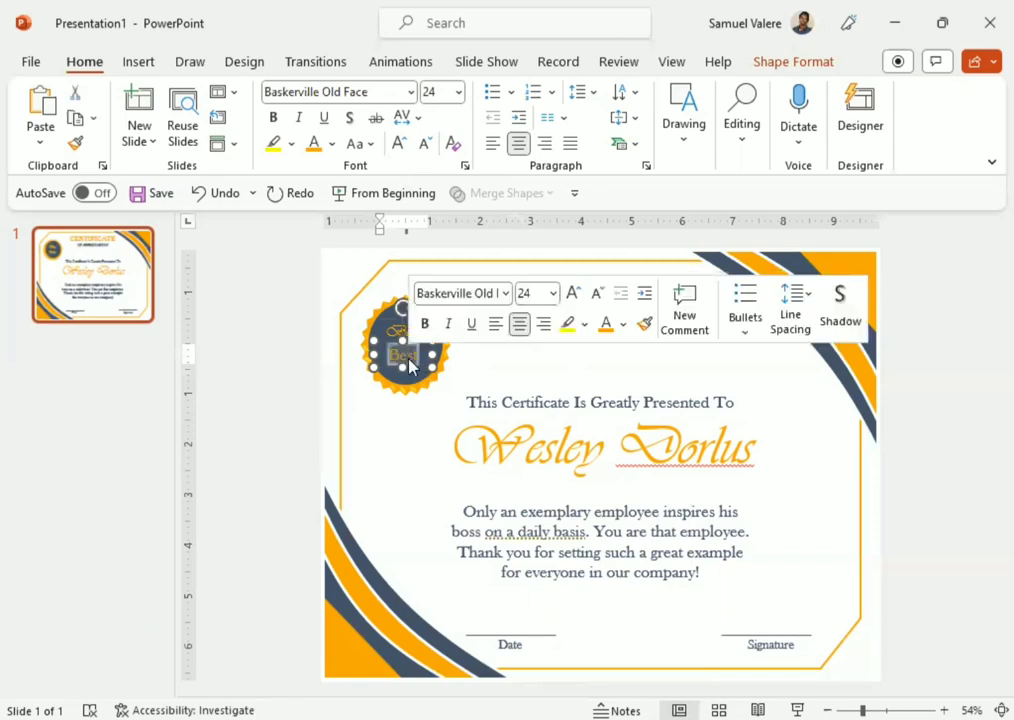
type("a")
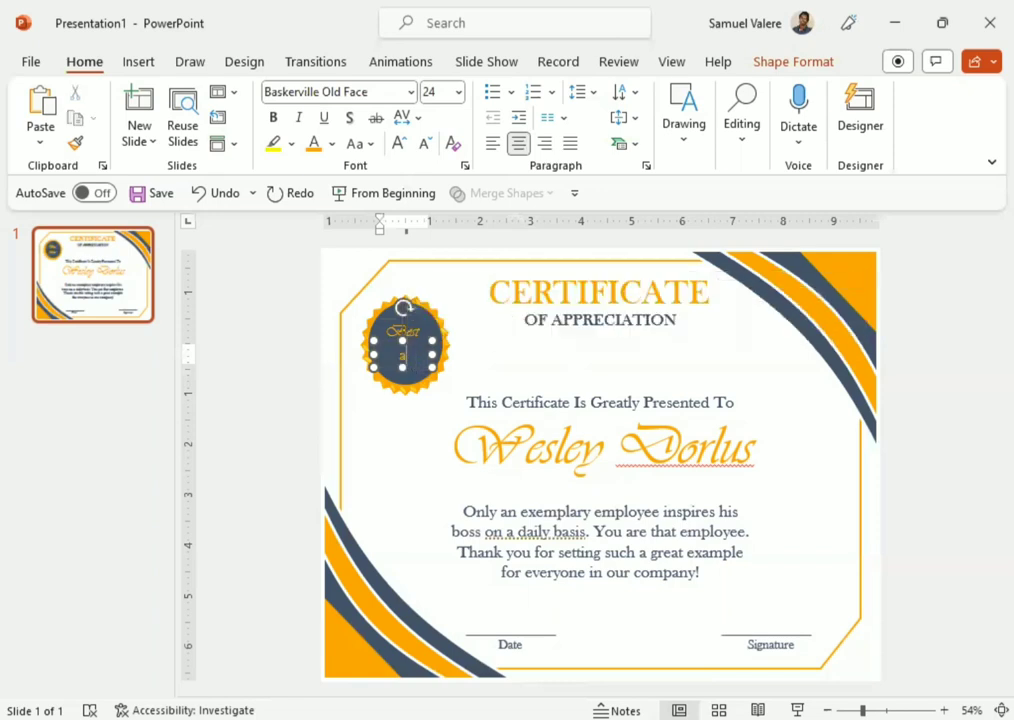
type("ward")
double_click(403, 355)
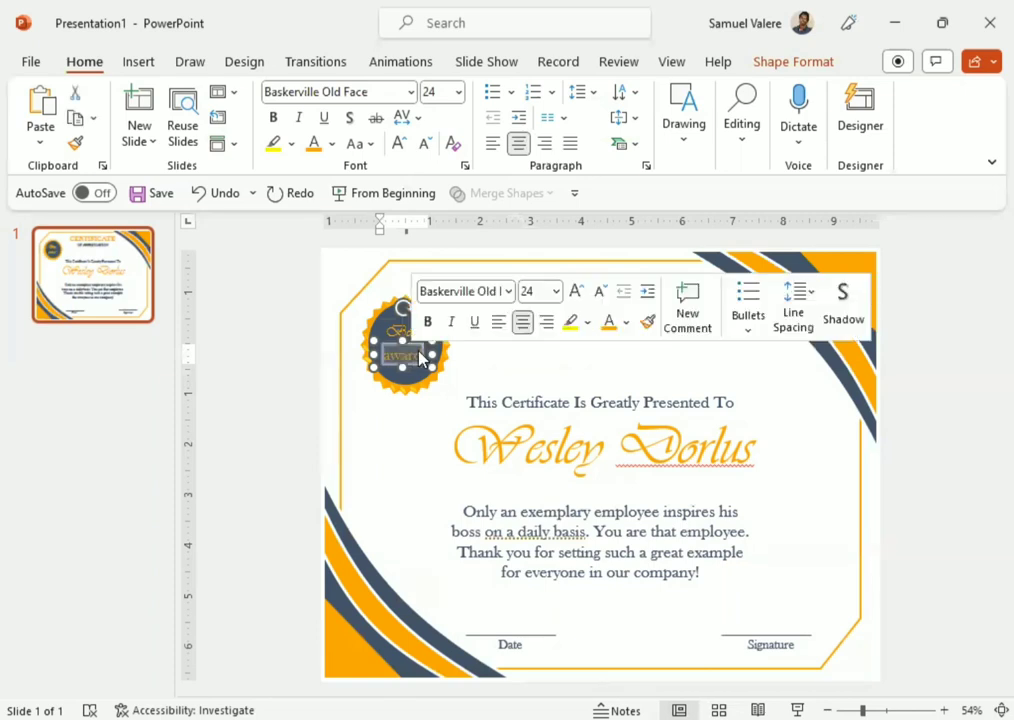
Change the seal's 'award' text to UPPERCASE 'AWARD', undoing a trial move of the box.
left_click(370, 145)
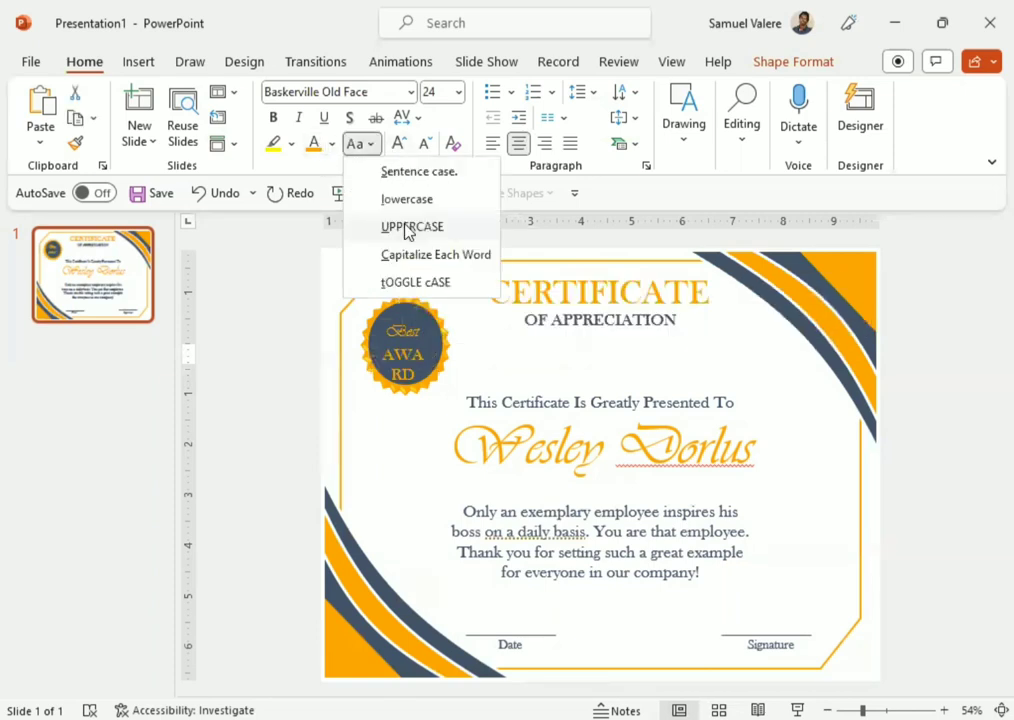
left_click(407, 228)
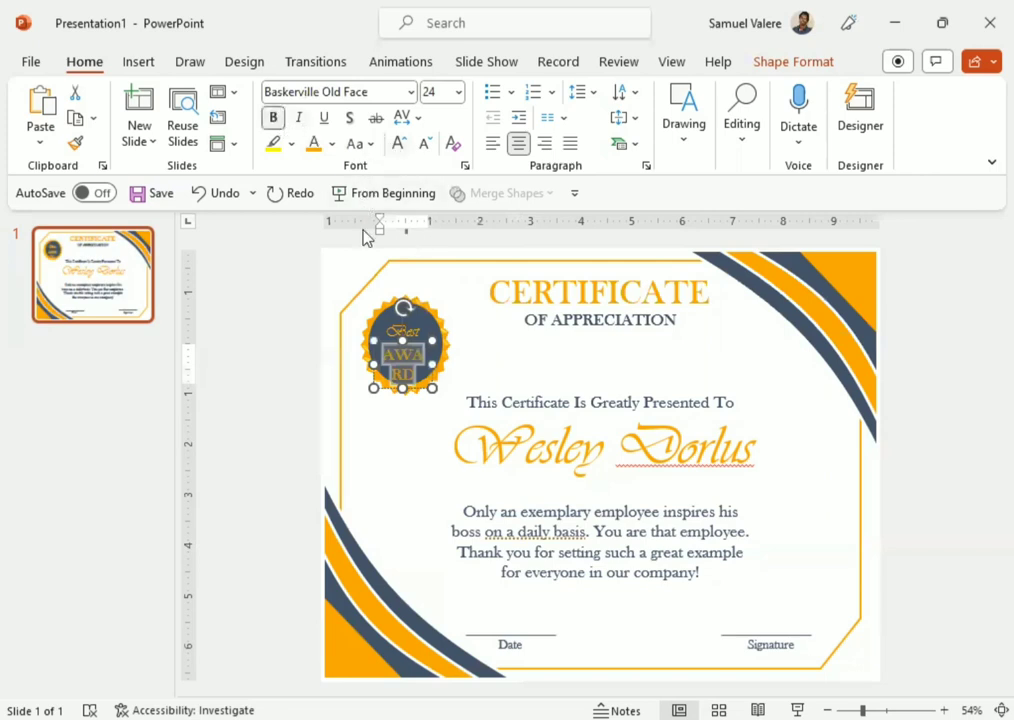
mouse_move(441, 368)
left_mouse_down()
mouse_move(456, 368)
mouse_move(418, 372)
left_mouse_up()
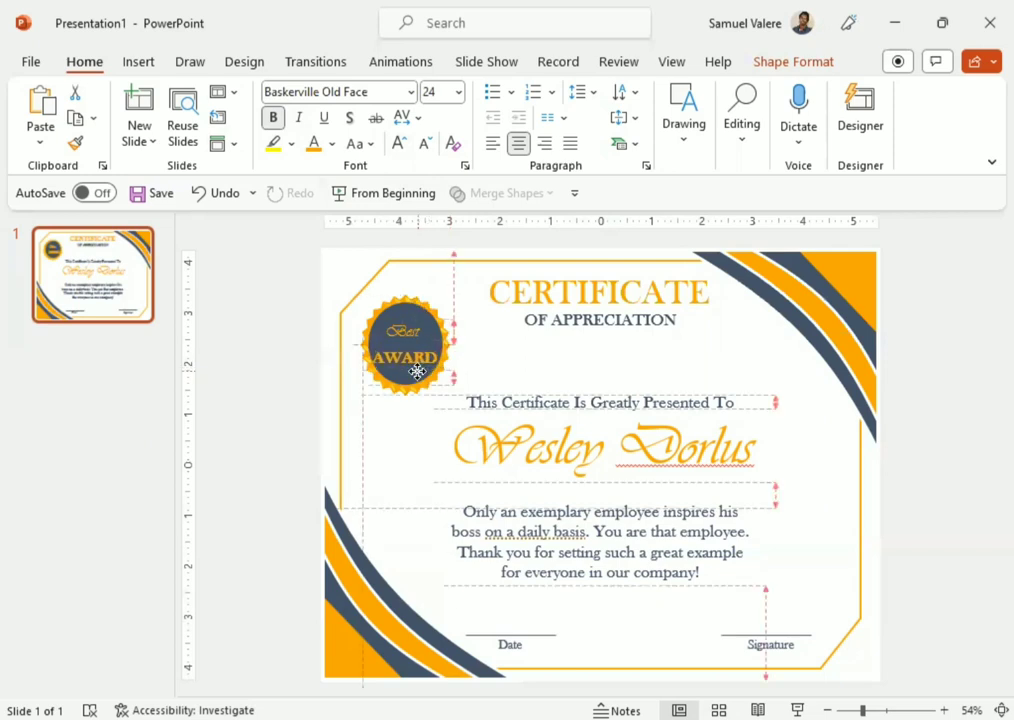
key("ctrl+z")
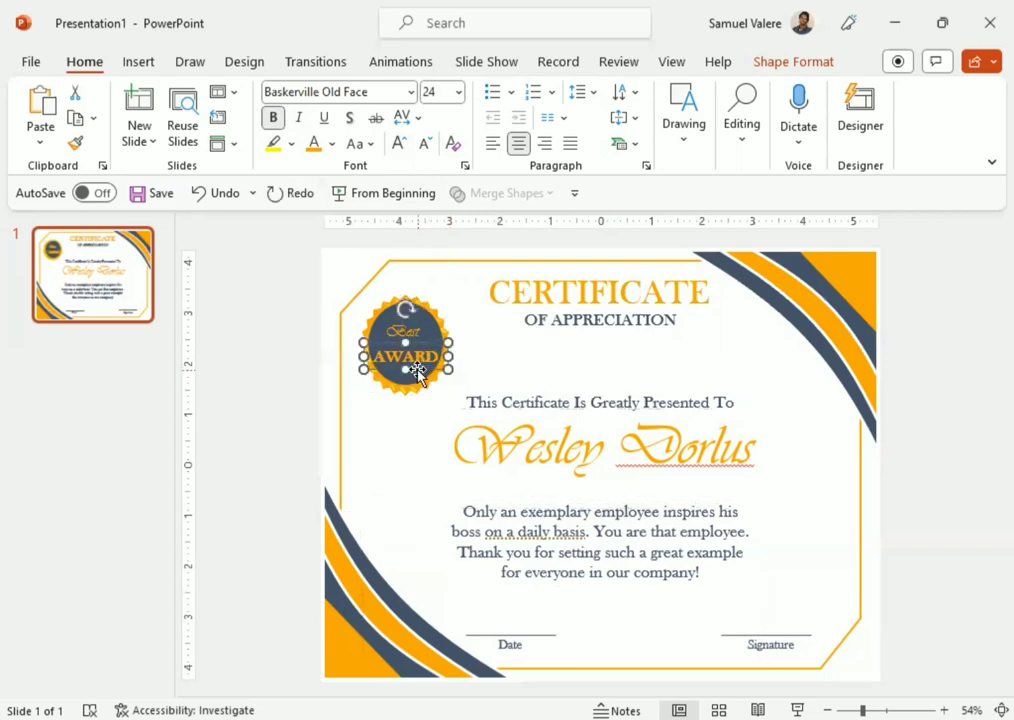
key("ctrl+z")
Shift the 'Best' text slightly, toggle its bold formatting, and nudge the AWARD box upward.
left_click(416, 331)
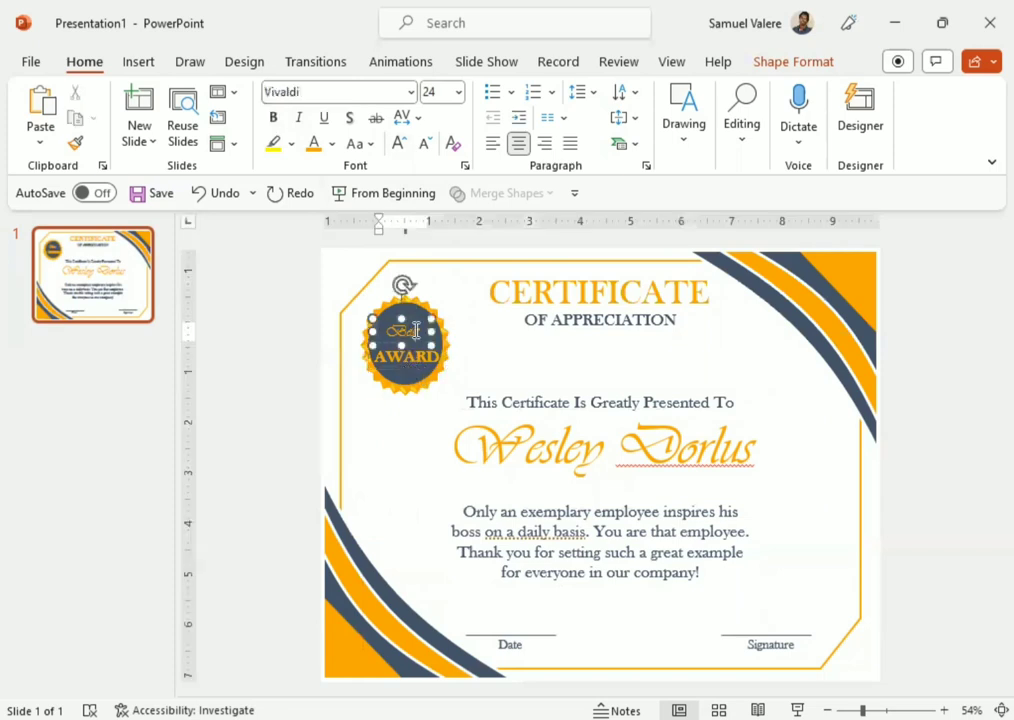
left_click_drag(414, 322, 410, 322)
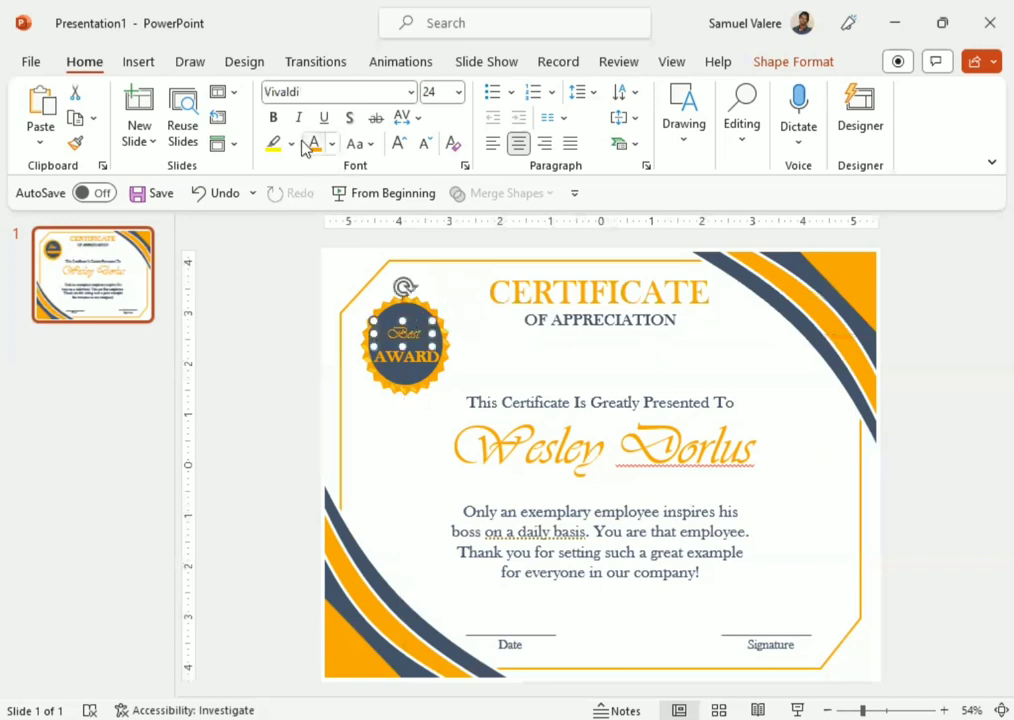
double_click(402, 331)
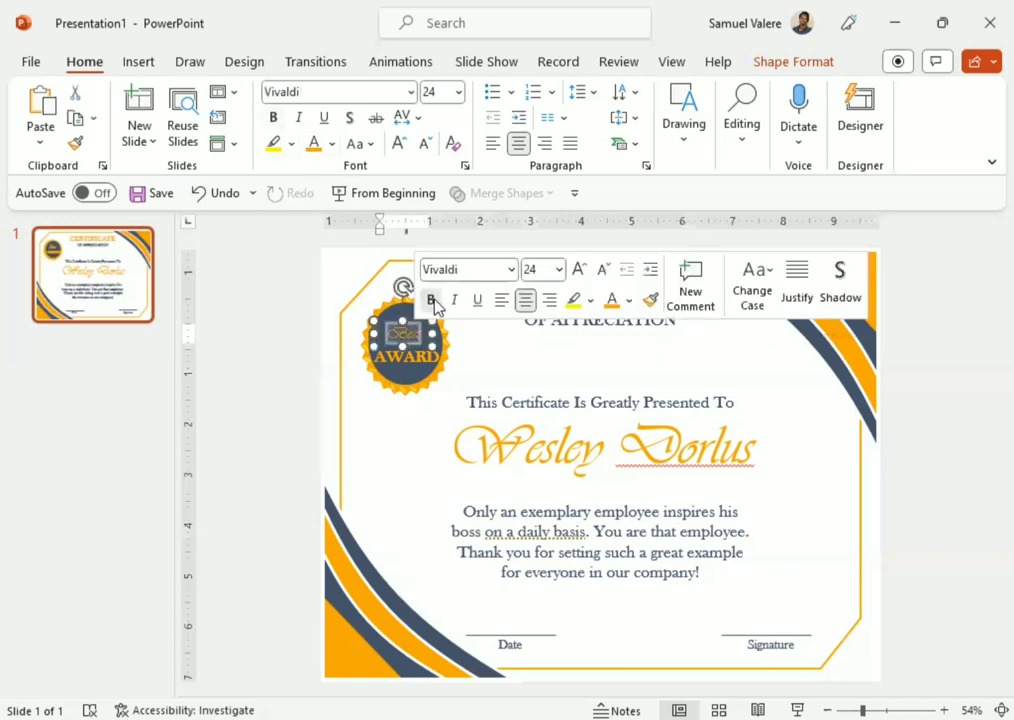
left_click(430, 300)
left_click(487, 355)
double_click(402, 331)
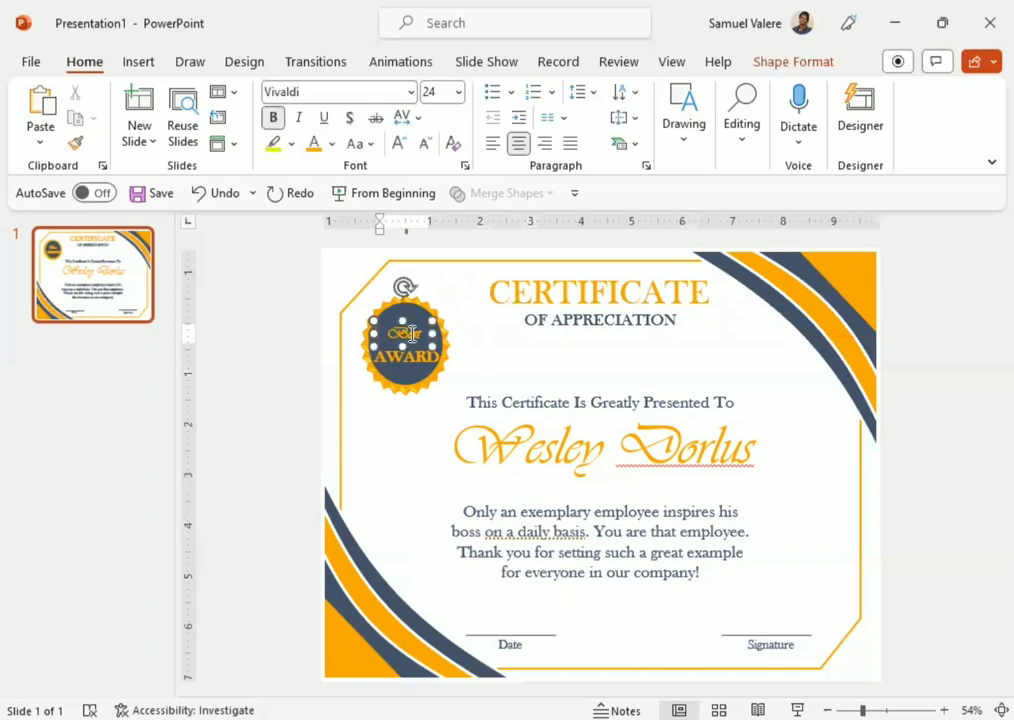
left_click(426, 300)
left_click(420, 372)
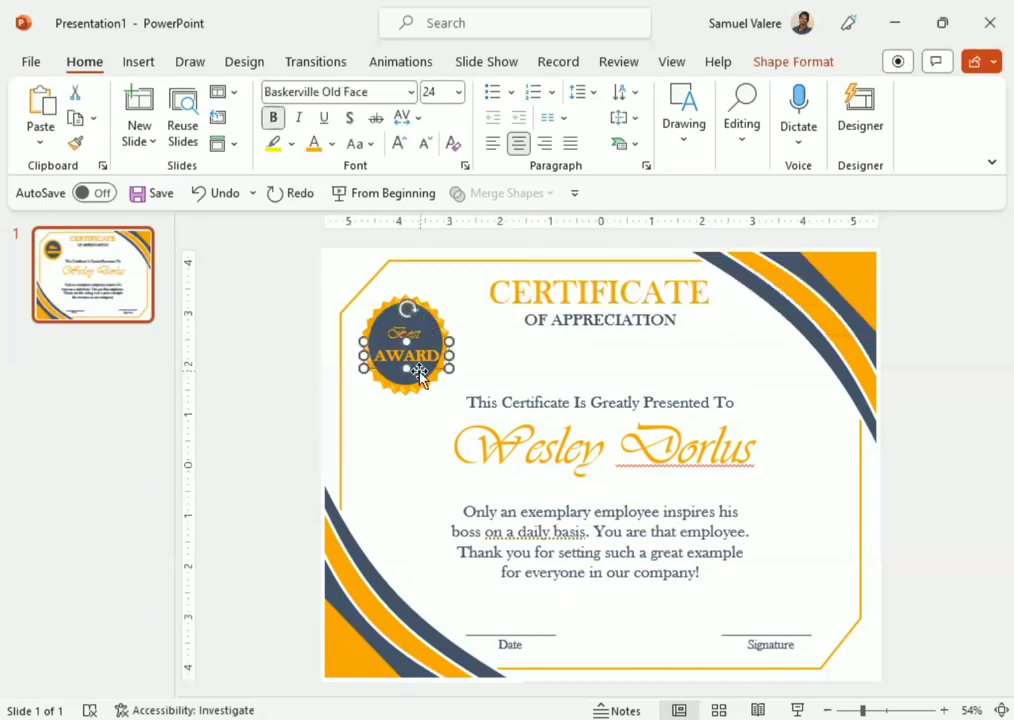
key("Up")
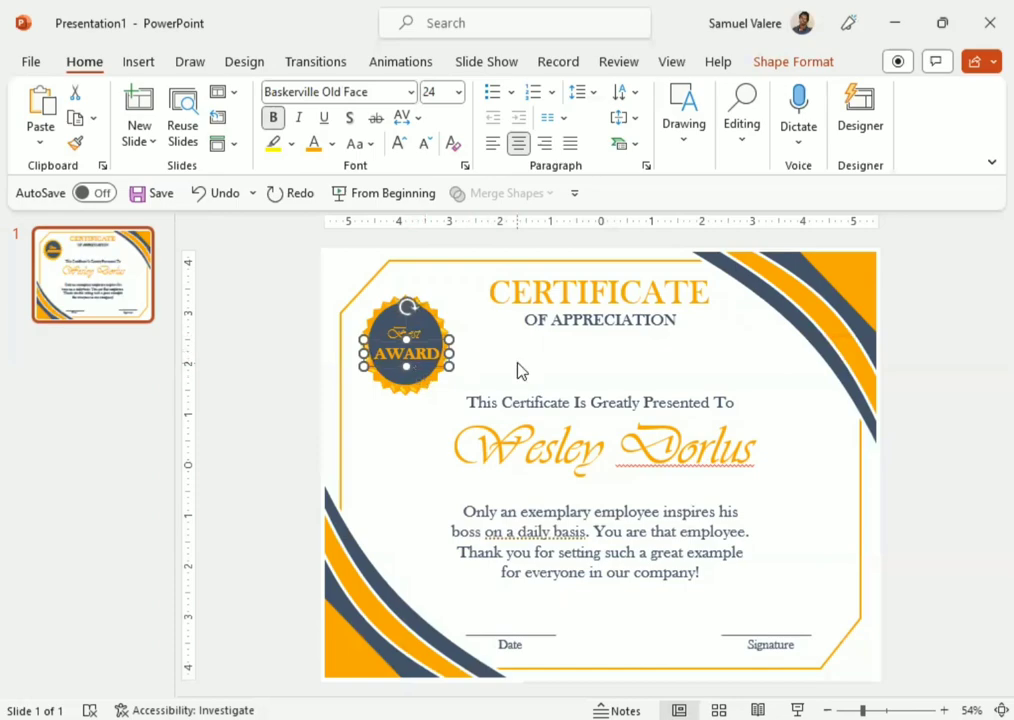